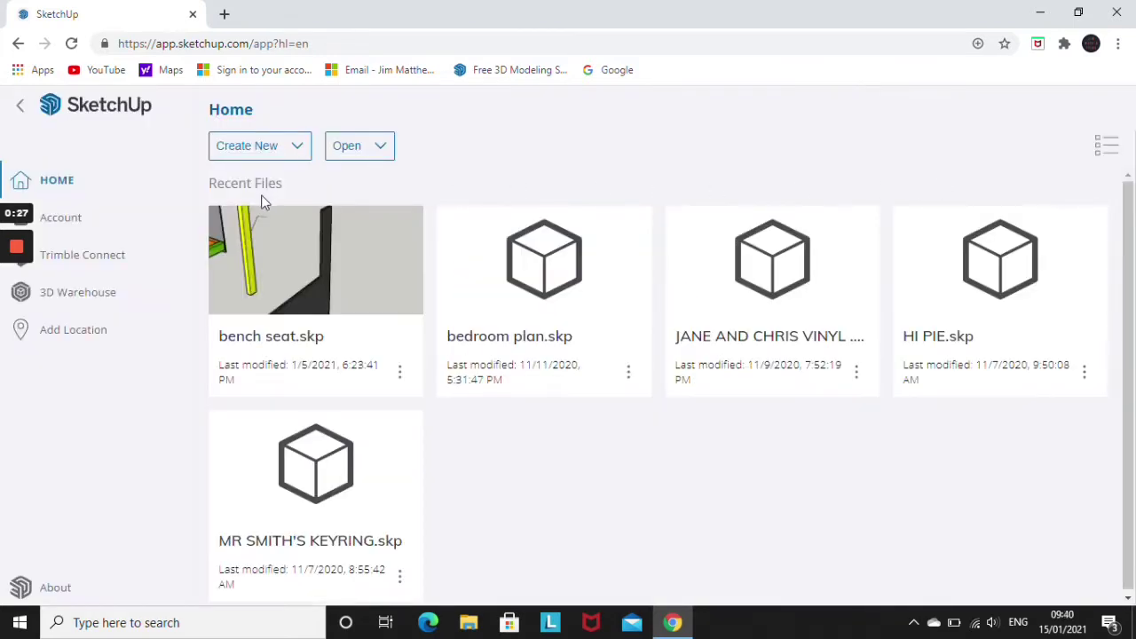
Create a new model and draw a rectangle on the ground alongside the red axis, about 5126 by 2854 mm
click(243, 151)
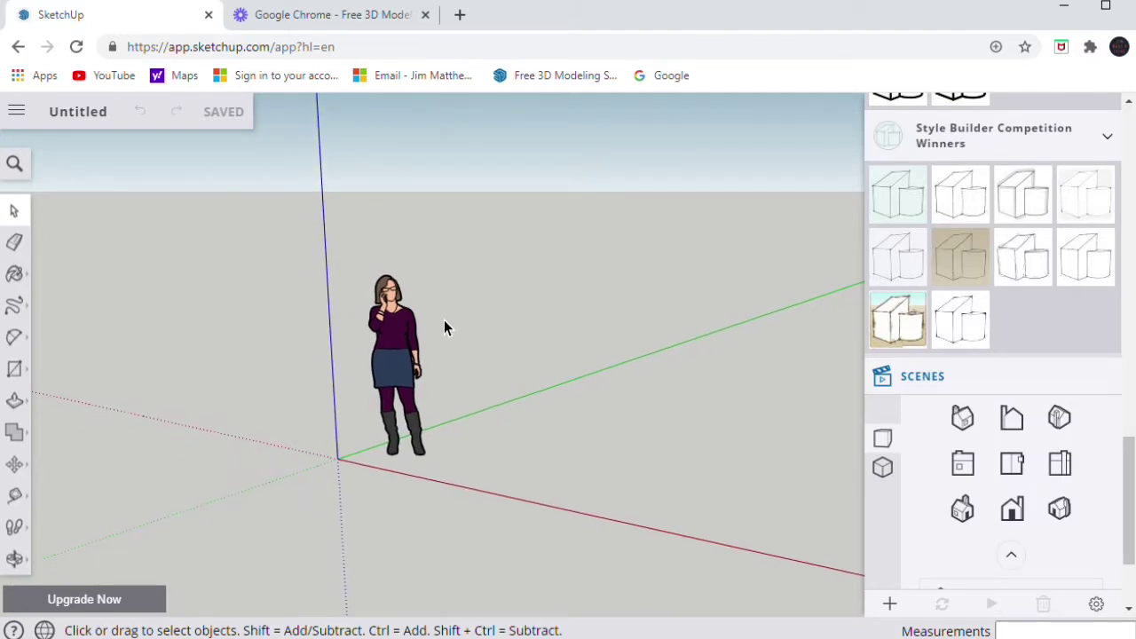
click(14, 559)
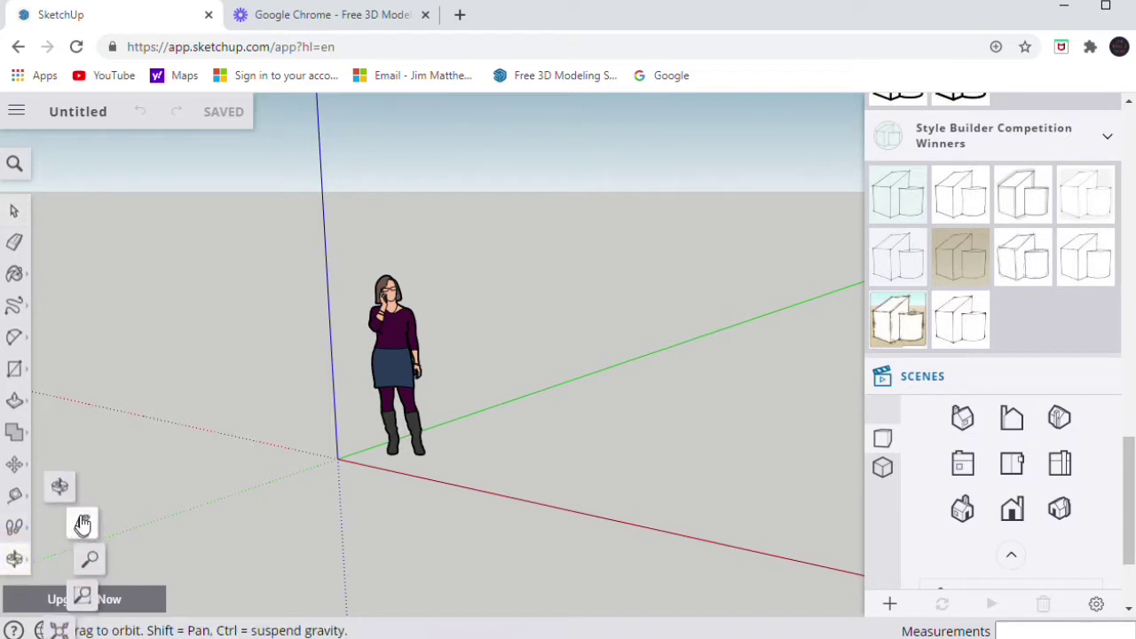
click(82, 524)
drag(533, 338, 293, 343)
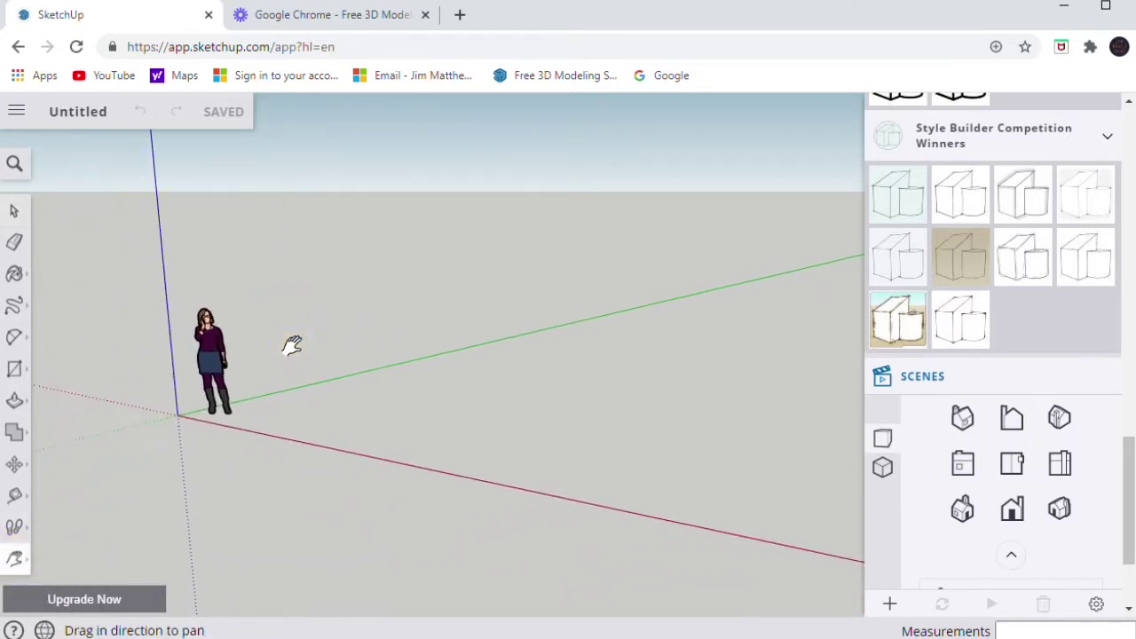
click(16, 371)
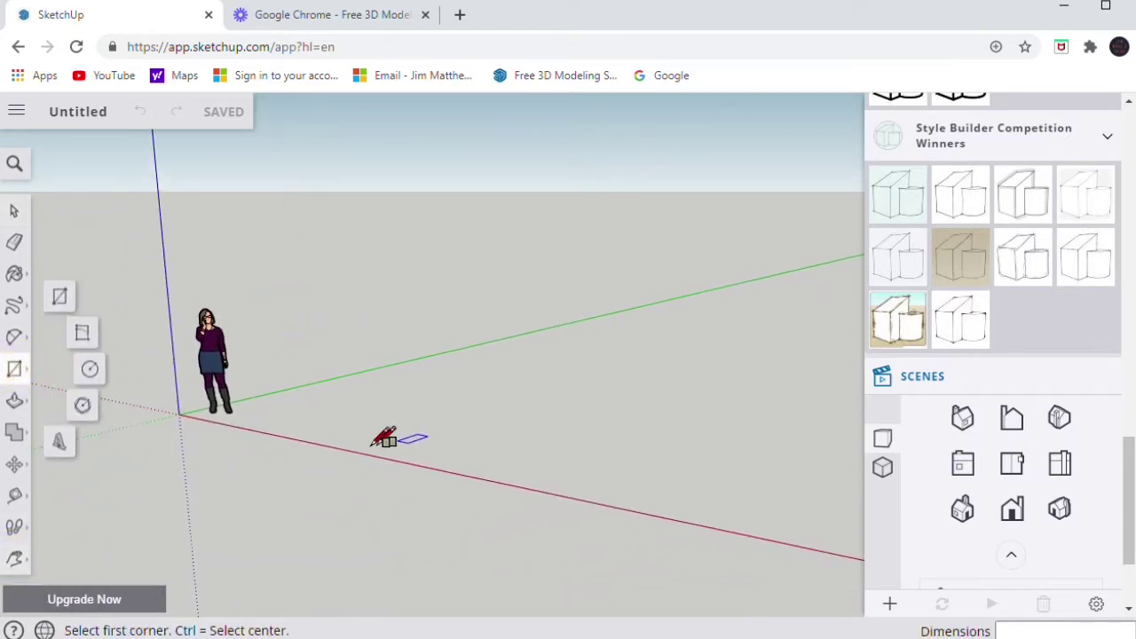
click(345, 444)
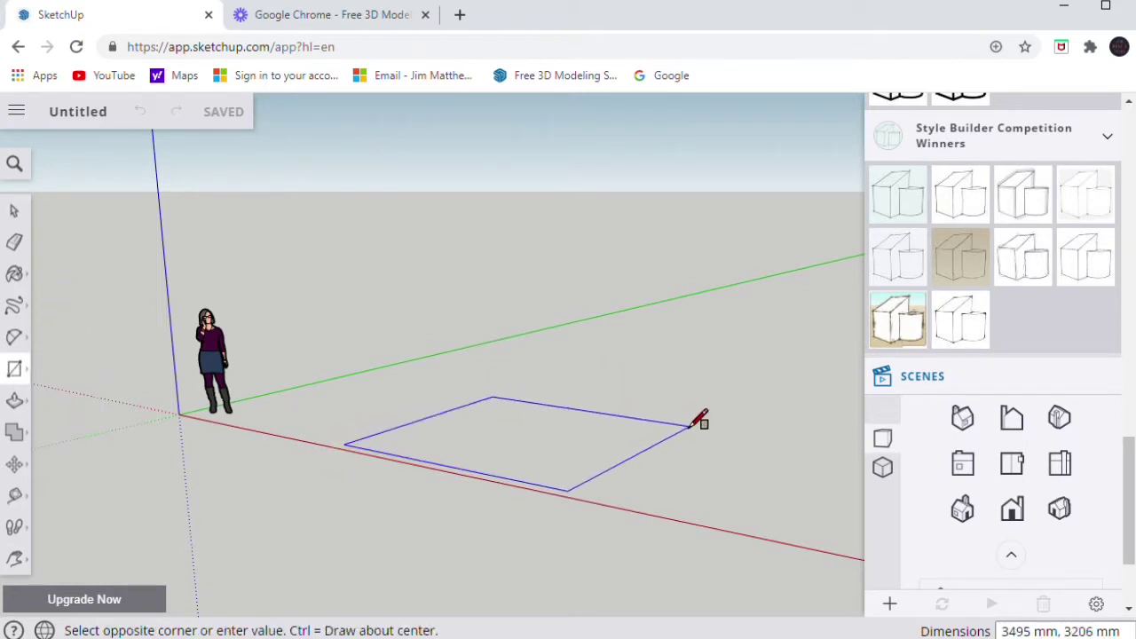
click(799, 447)
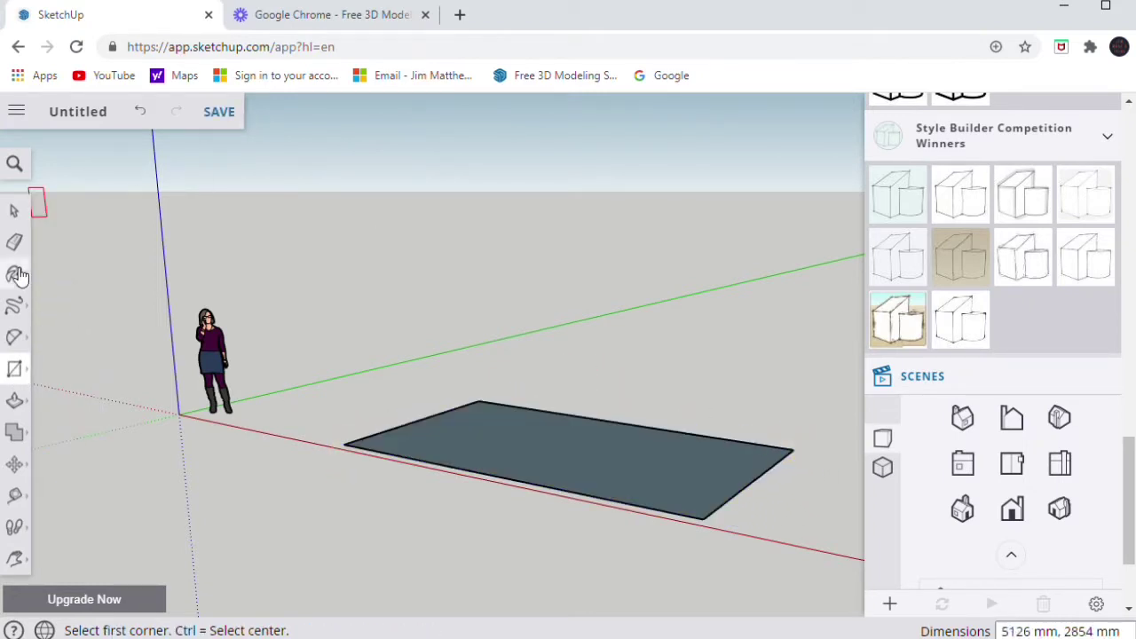
Push/Pull the ground rectangle up about 3062 mm into a box
click(13, 405)
drag(427, 447, 423, 210)
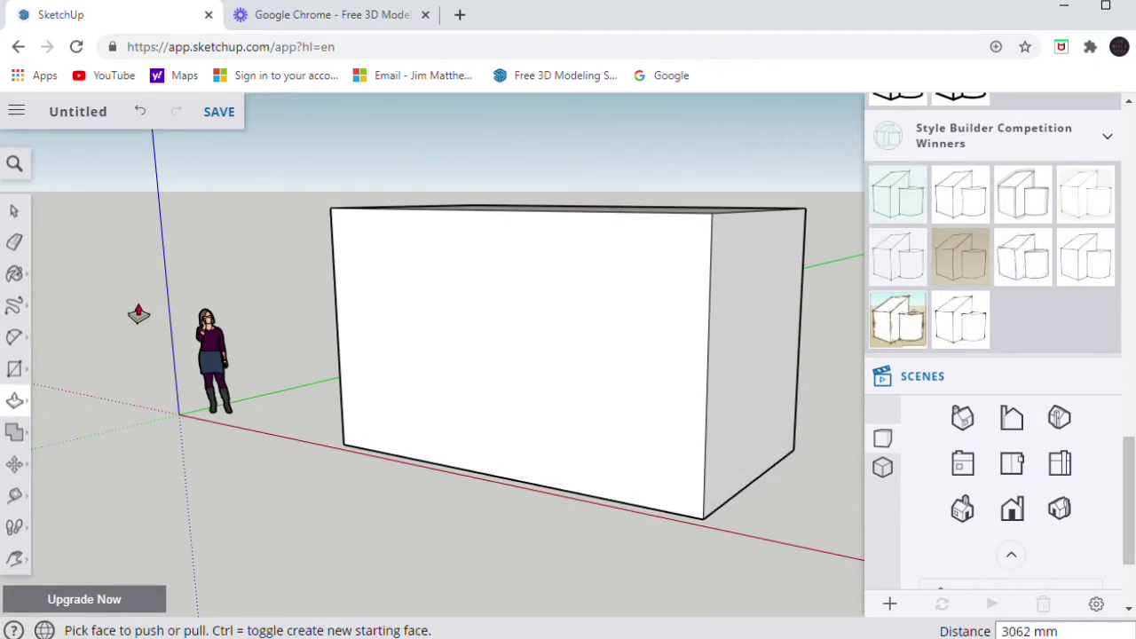
Draw a diagonal line about 2382 mm long across the front face's upper corner nearest the figure and push that triangle through the full 2854 mm depth
click(14, 305)
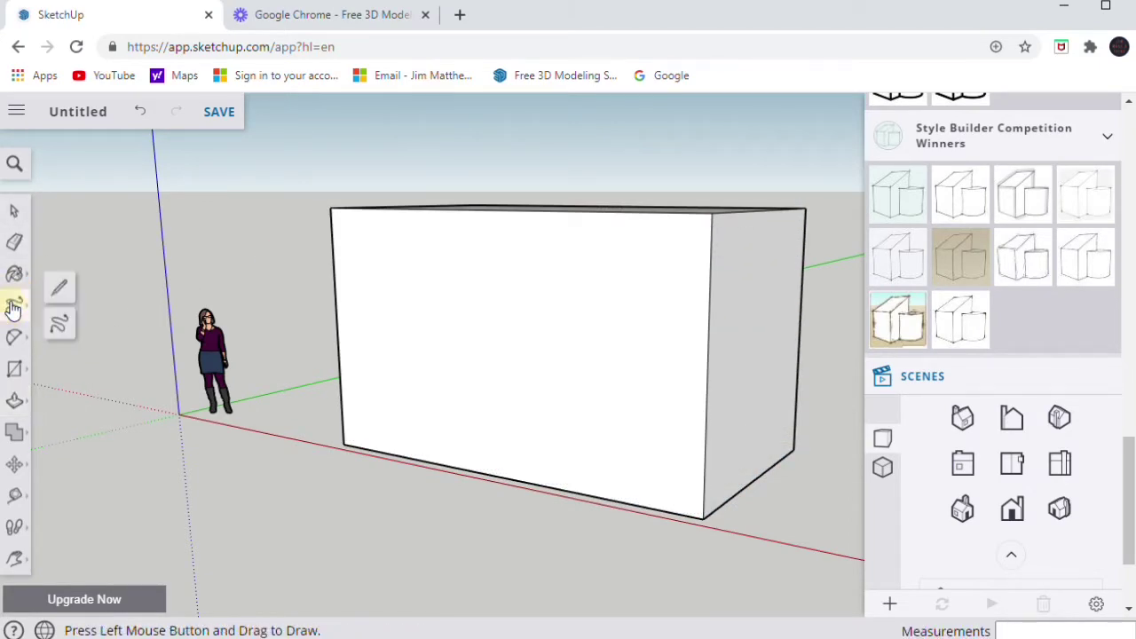
click(69, 291)
click(334, 287)
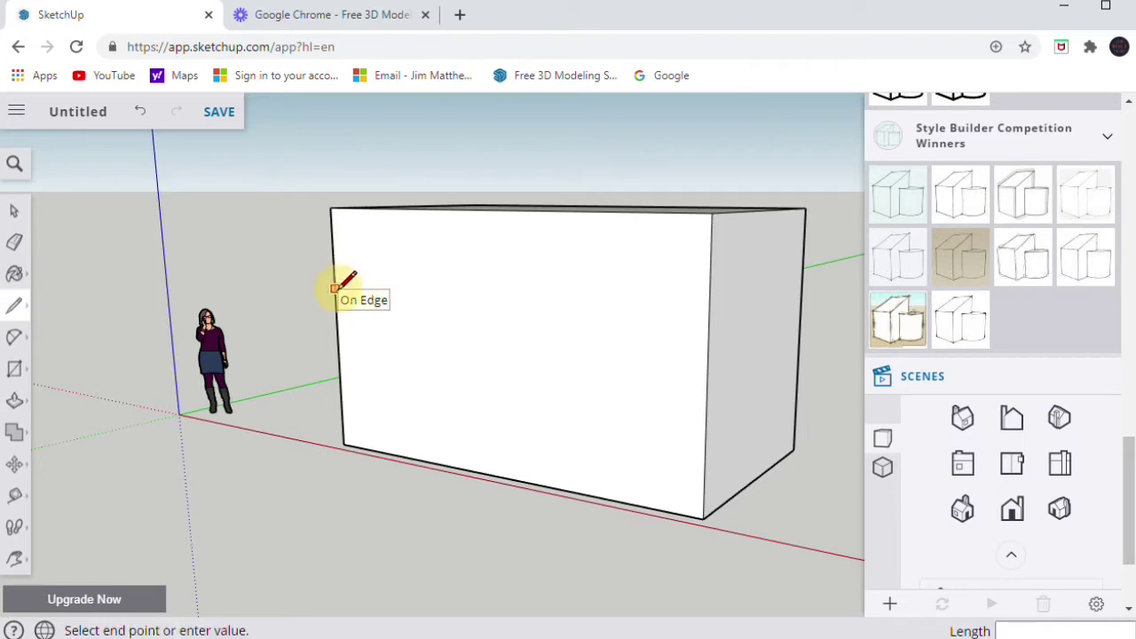
click(464, 209)
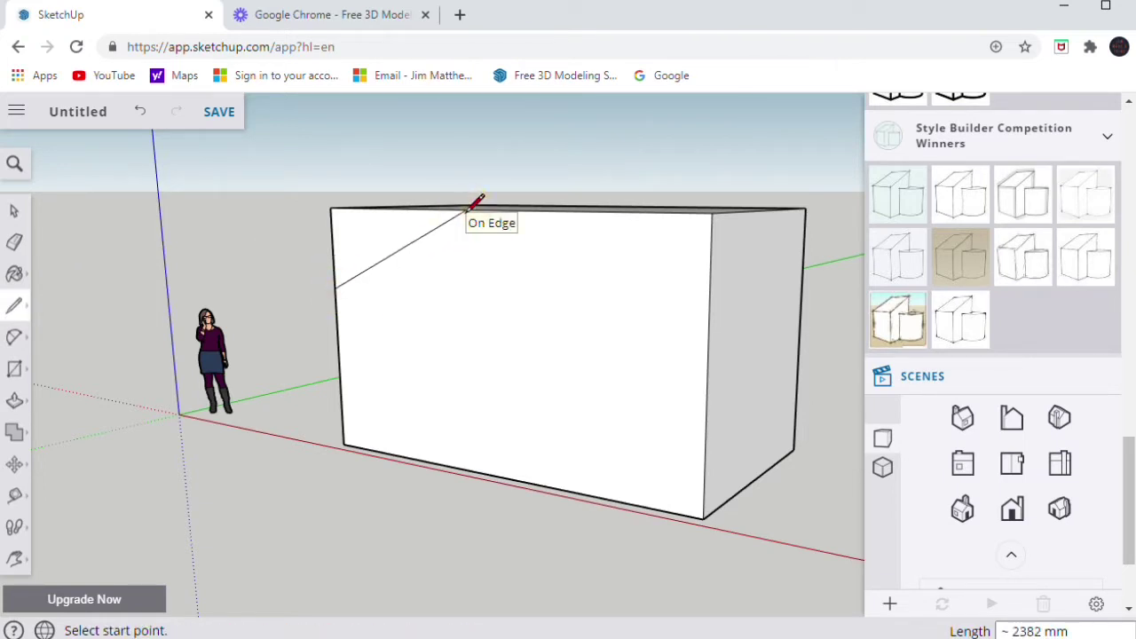
click(15, 402)
drag(373, 231, 677, 173)
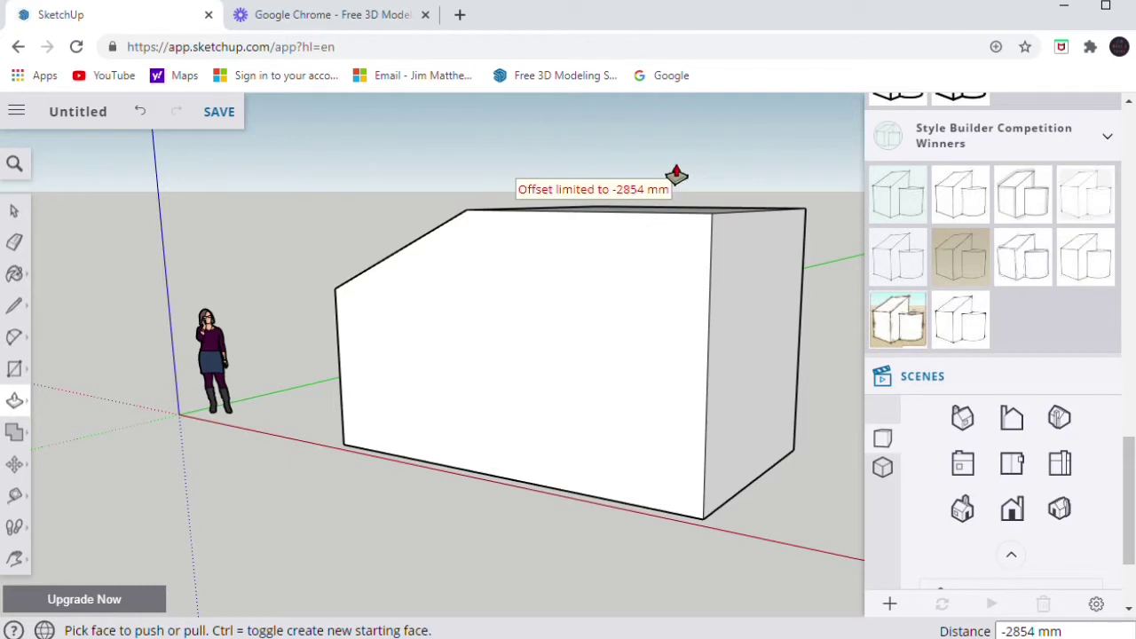
Draw a two-point arc on the front face with both ends on its bottom edge, forming a half-round outline
click(14, 337)
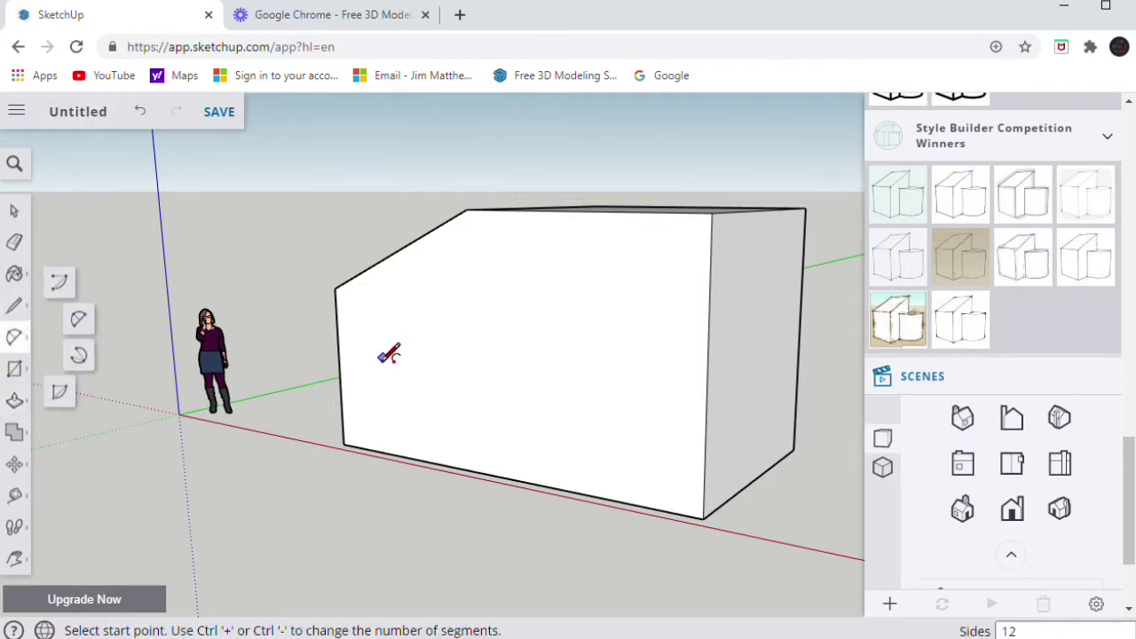
click(73, 314)
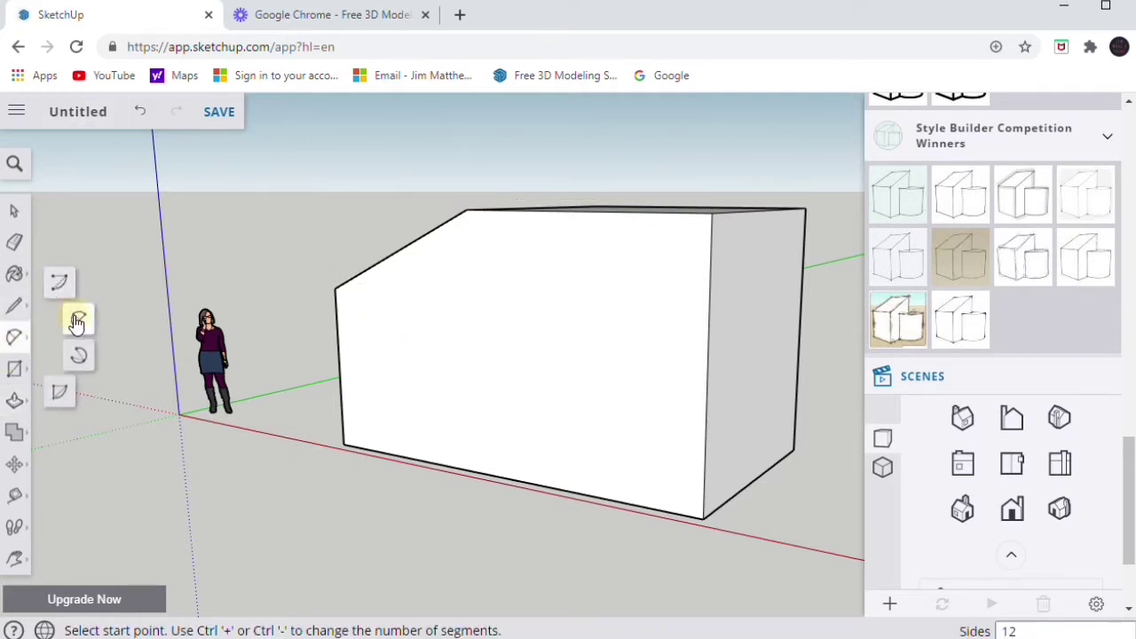
click(370, 450)
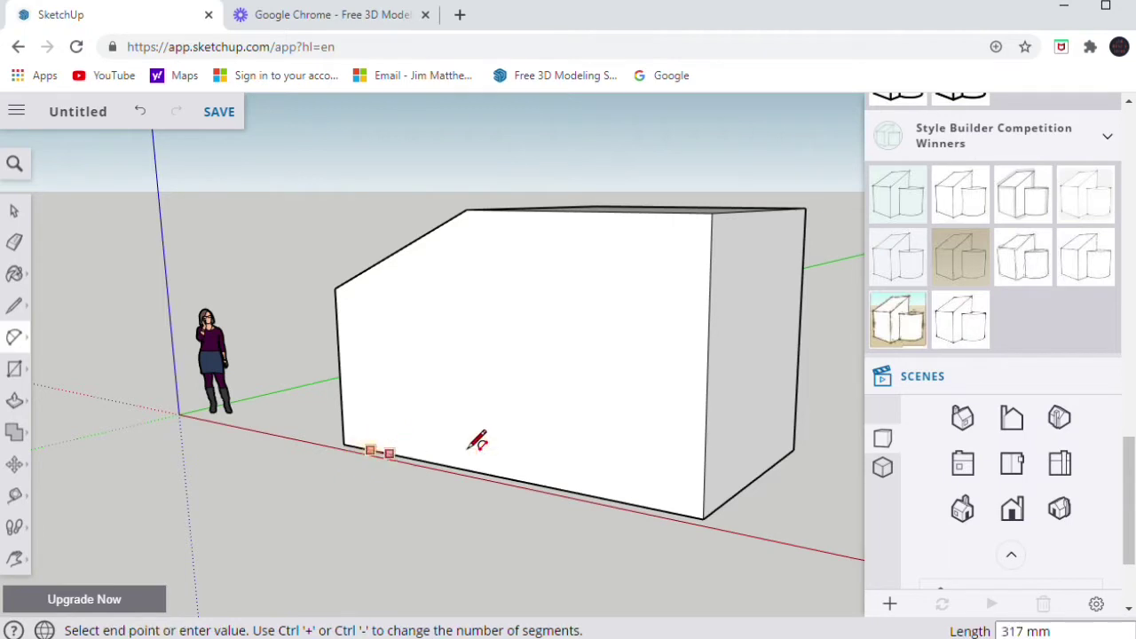
click(558, 488)
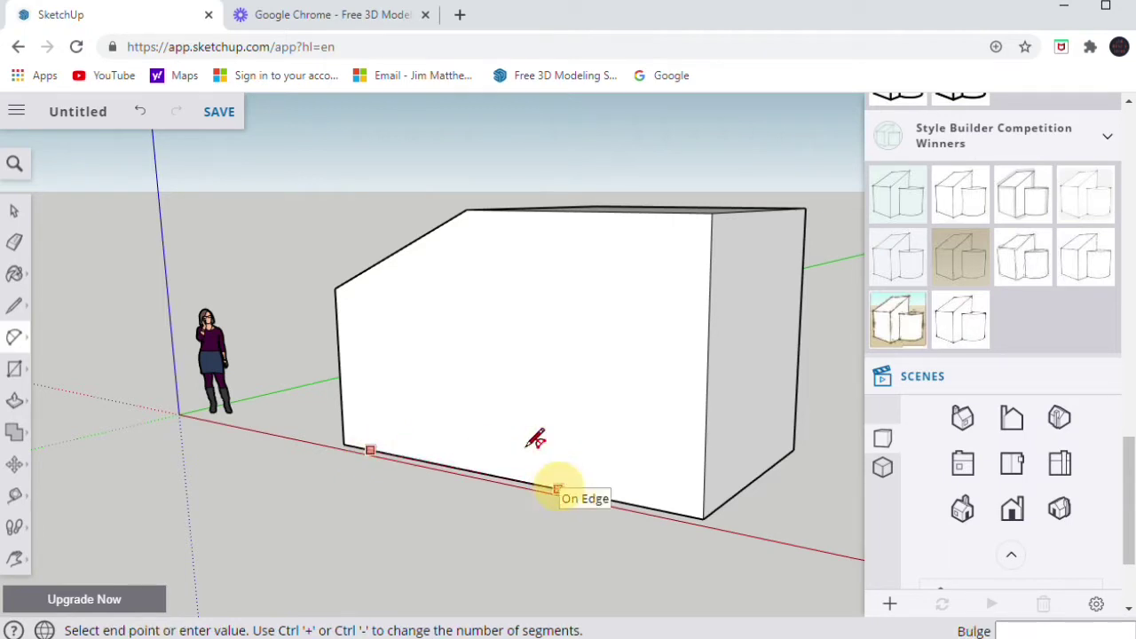
click(485, 364)
Round the front face's remaining upper corner with a tangent arc of about 1203 mm radius and push the waste through the full 2854 mm depth
click(604, 211)
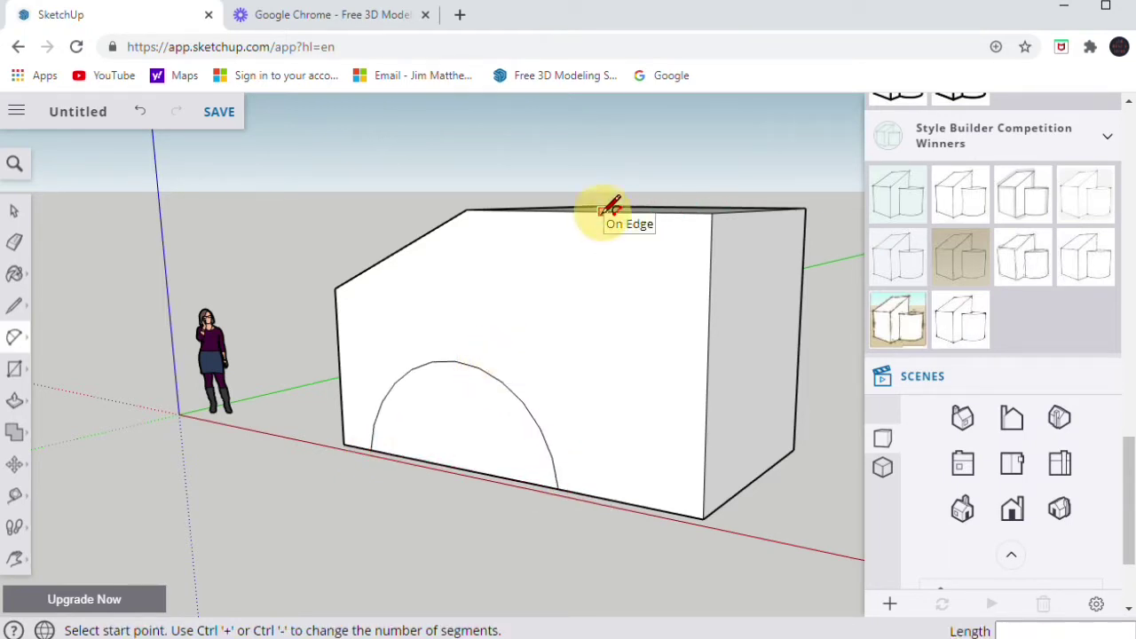
click(708, 335)
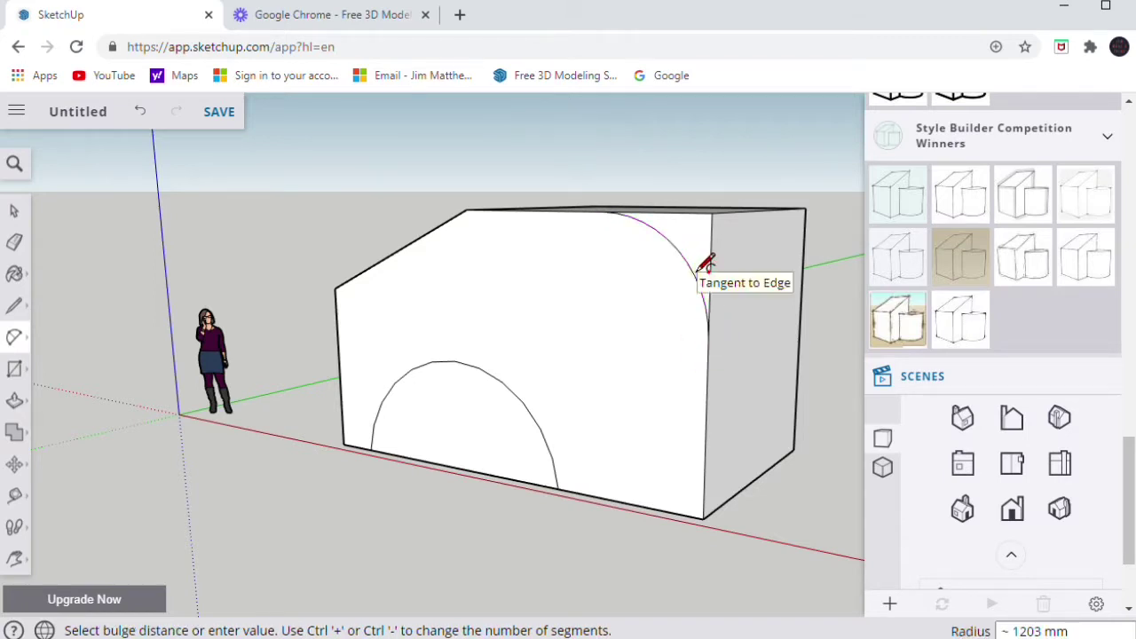
click(707, 266)
click(21, 396)
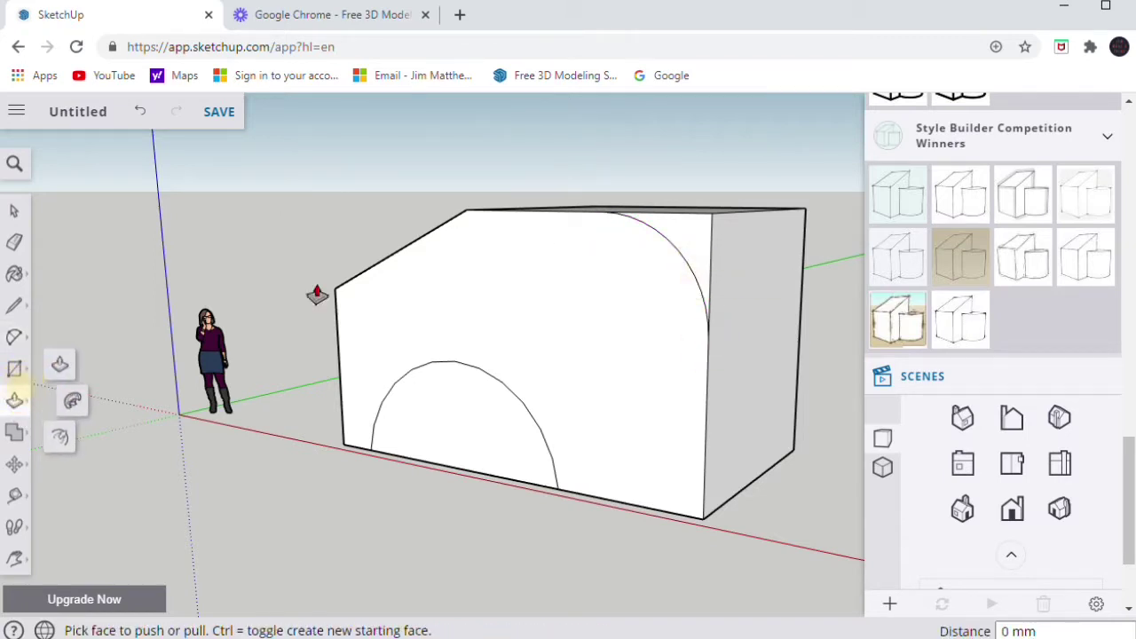
click(674, 241)
click(841, 234)
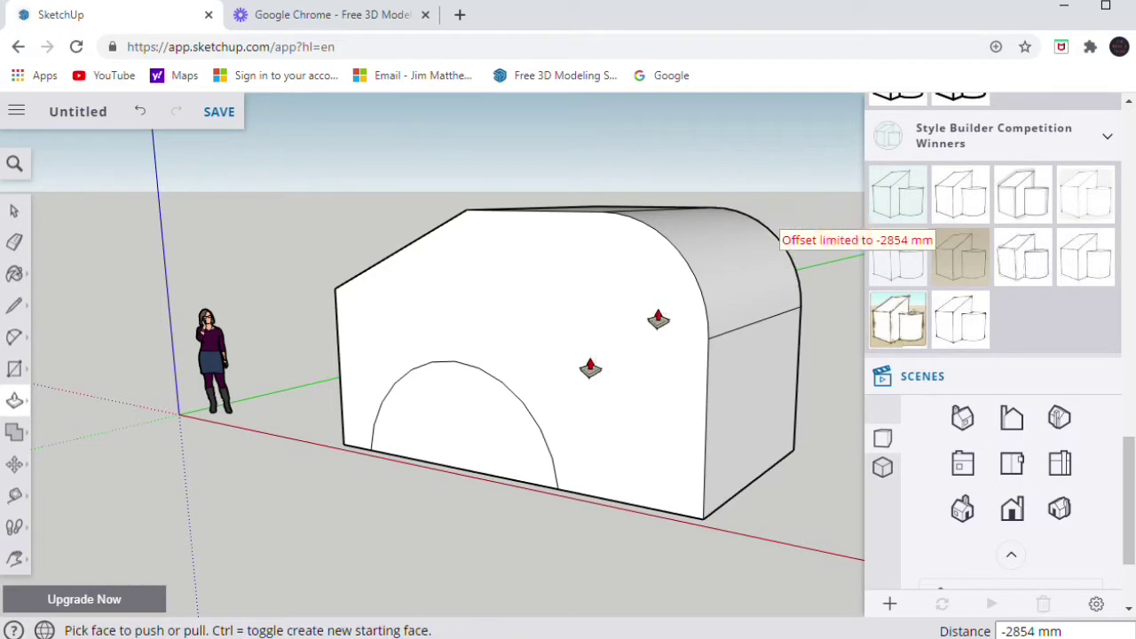
Push/Pull the half-round face at the base of the front outward by 1000 mm
click(506, 423)
text(1000)
key(Return)
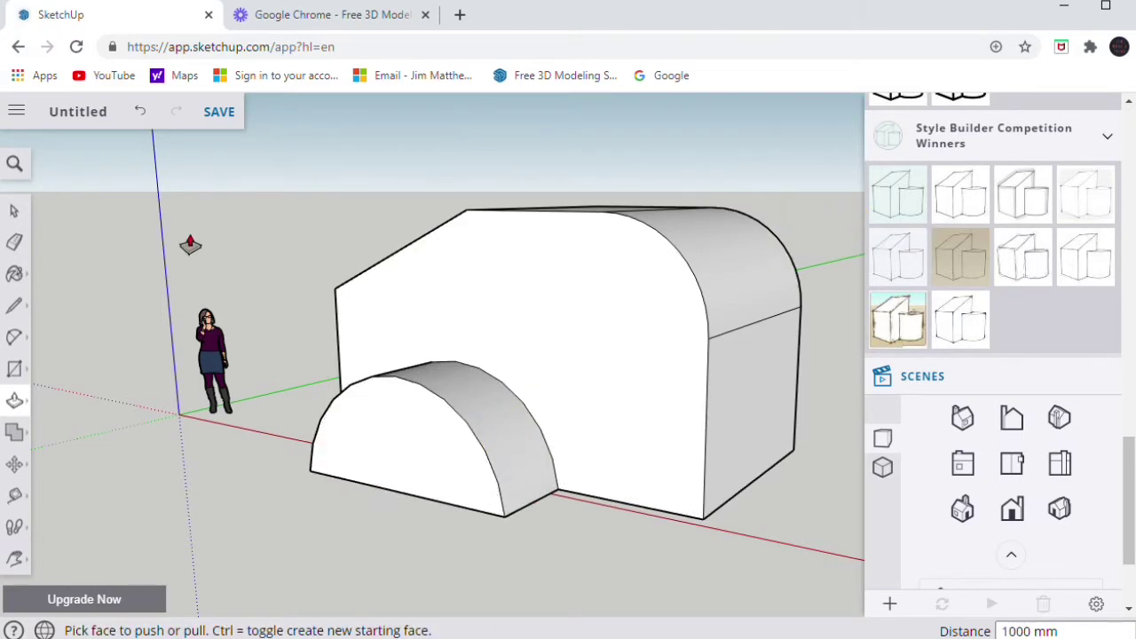
Draw a freehand curve from the top of the half-round to the front face's far lower corner and pull the enclosed area out about 565 mm
click(14, 306)
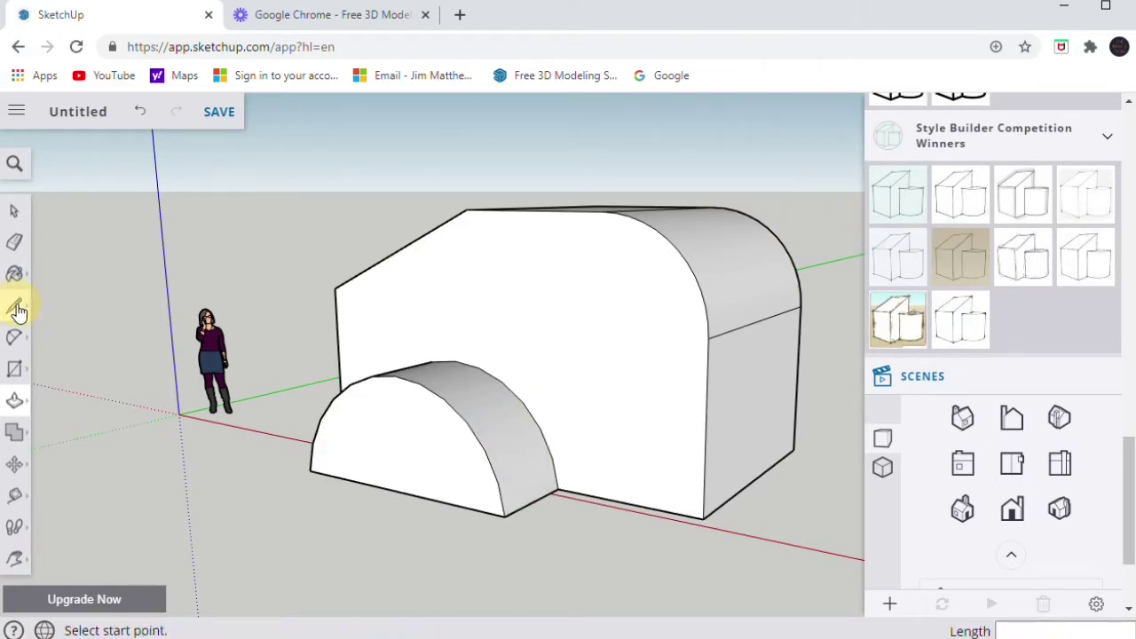
click(57, 325)
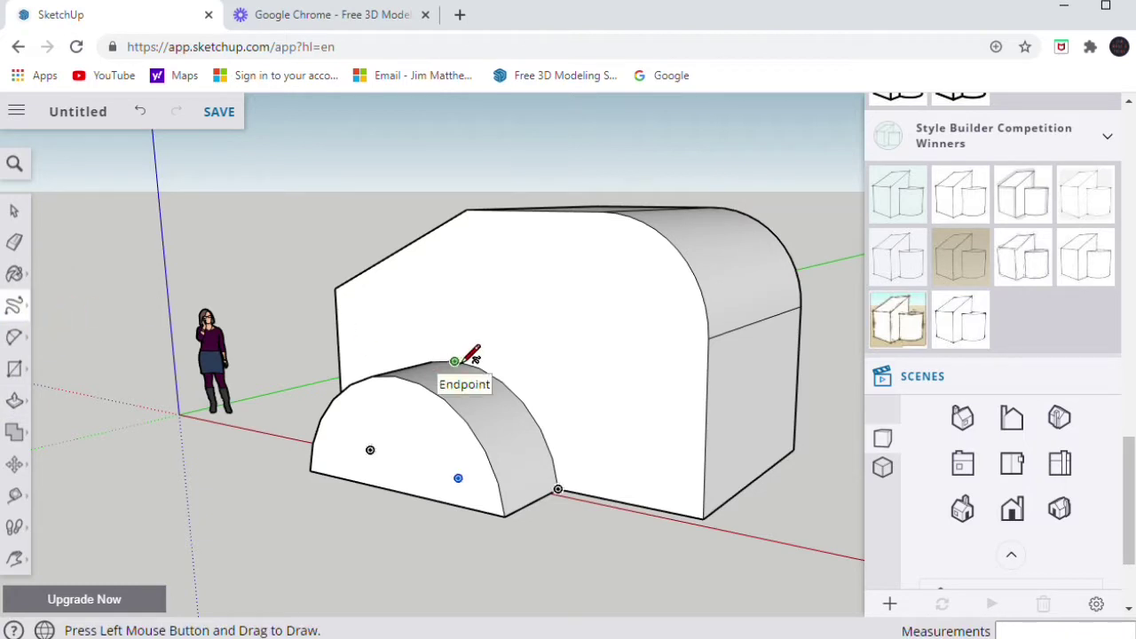
mouse_move(463, 359)
mouse_down()
mouse_move(502, 300)
mouse_move(553, 322)
mouse_move(621, 419)
mouse_move(690, 482)
mouse_move(703, 516)
mouse_up()
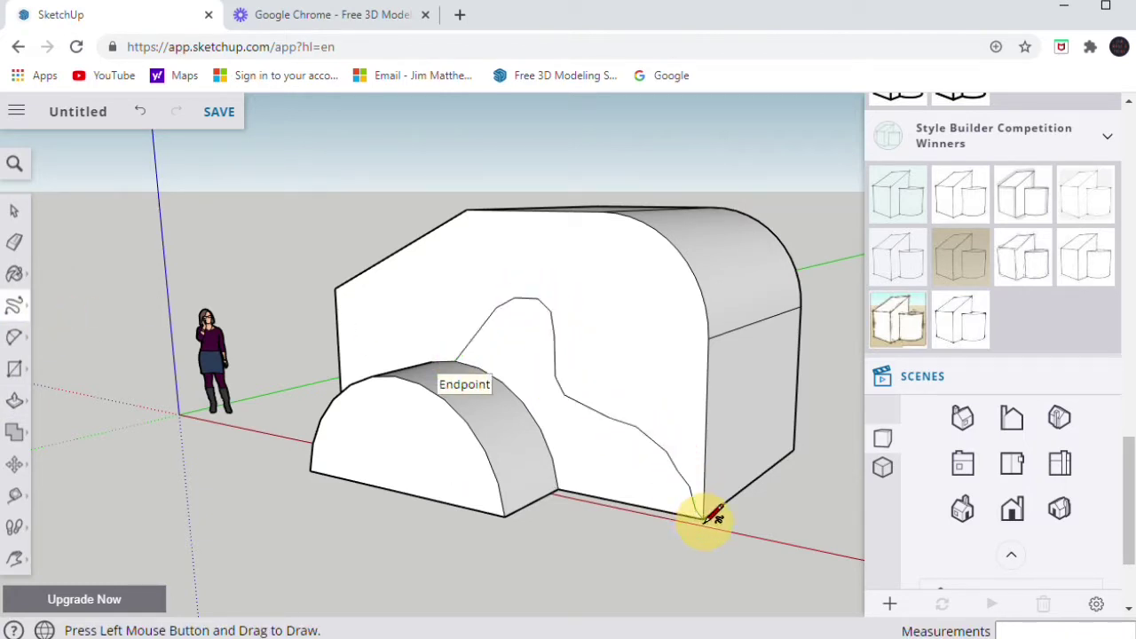
click(15, 401)
drag(532, 335, 506, 351)
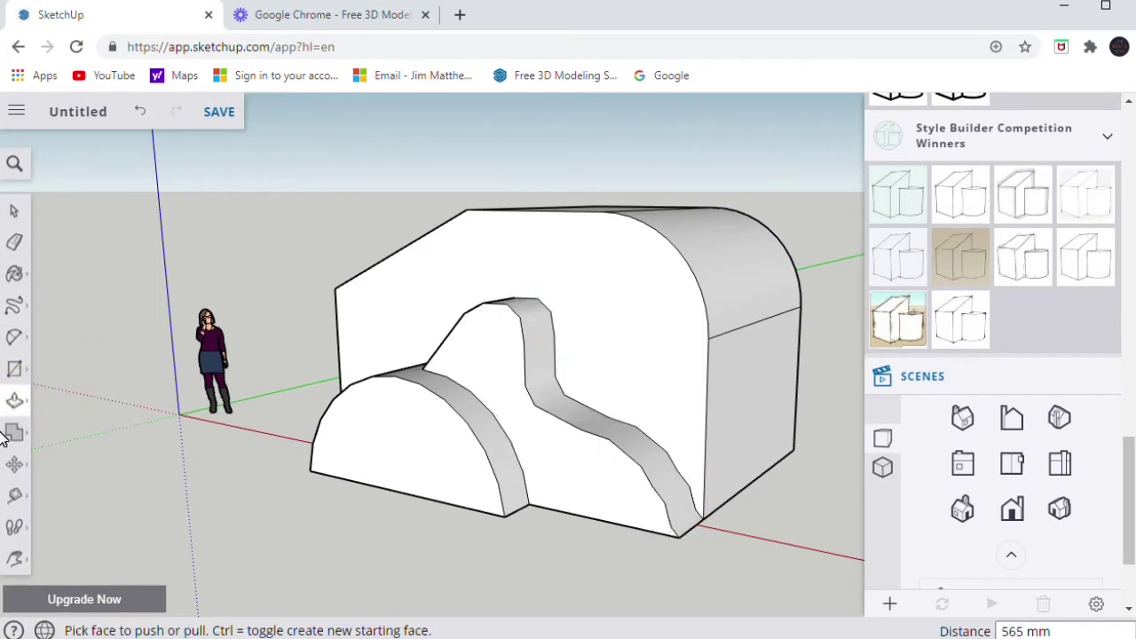
Paint the front of the projecting half-round with the blue translucent material from Glass and Mirrors
click(17, 563)
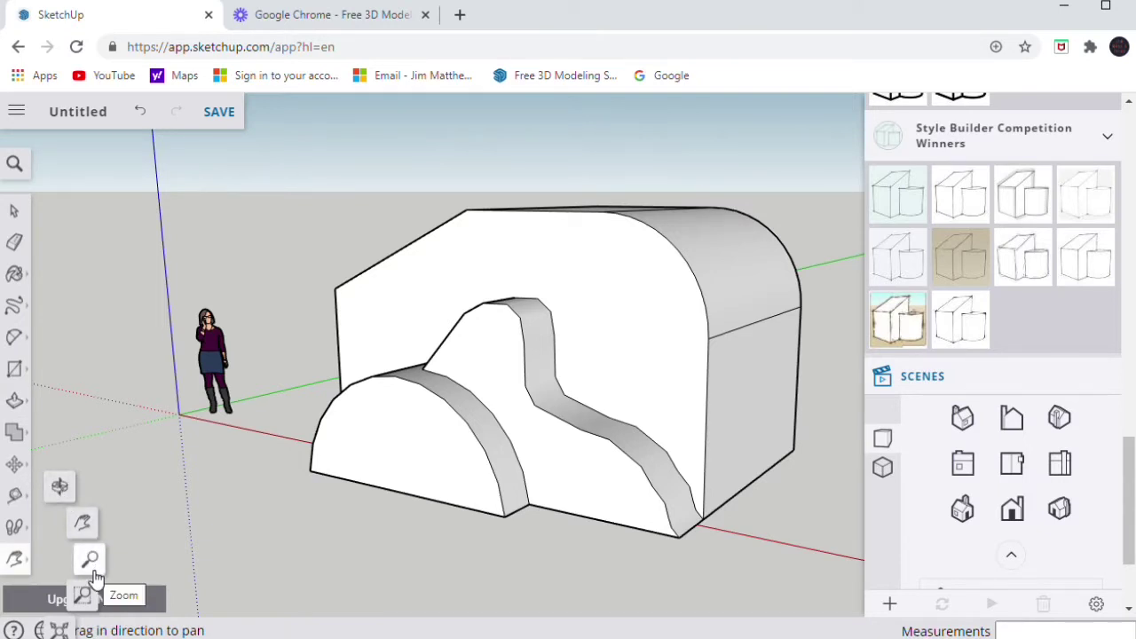
click(60, 490)
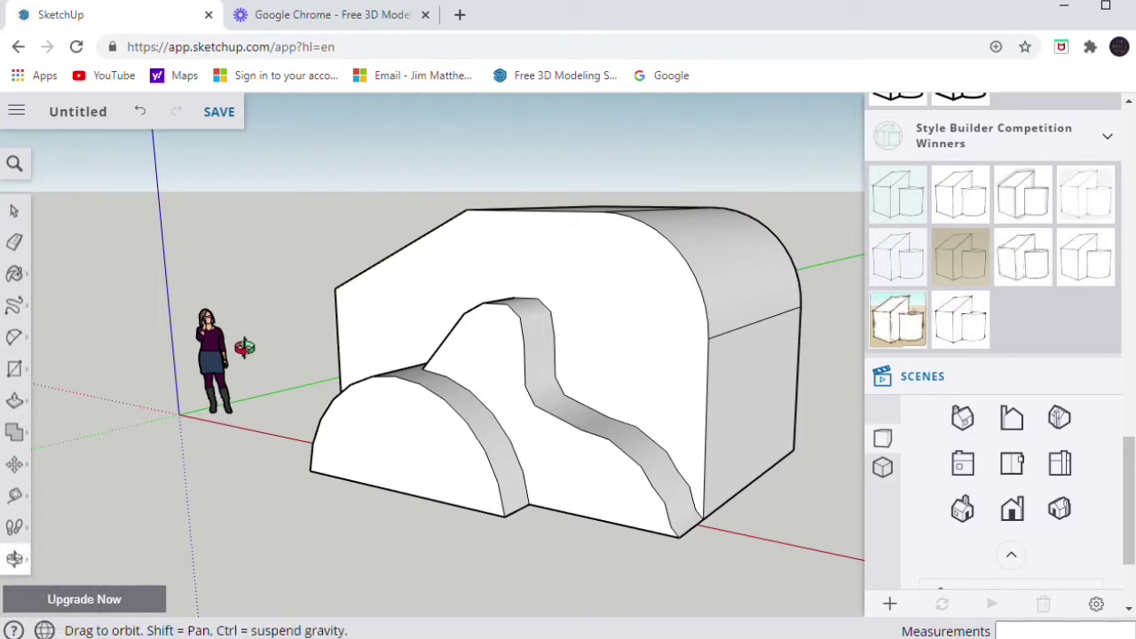
drag(213, 348, 566, 364)
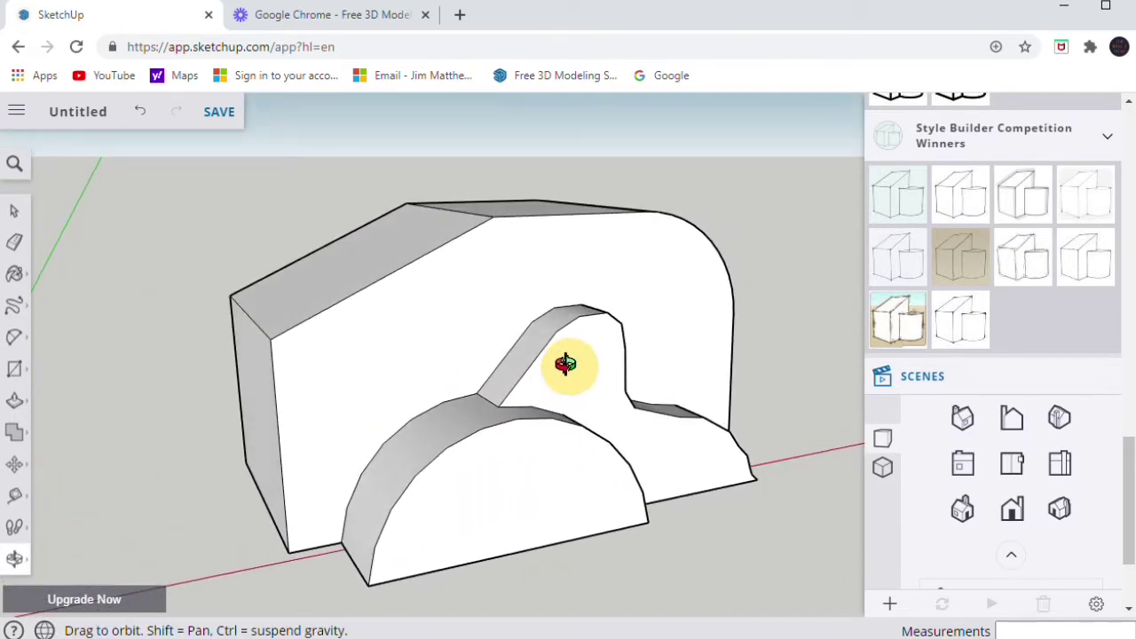
click(14, 275)
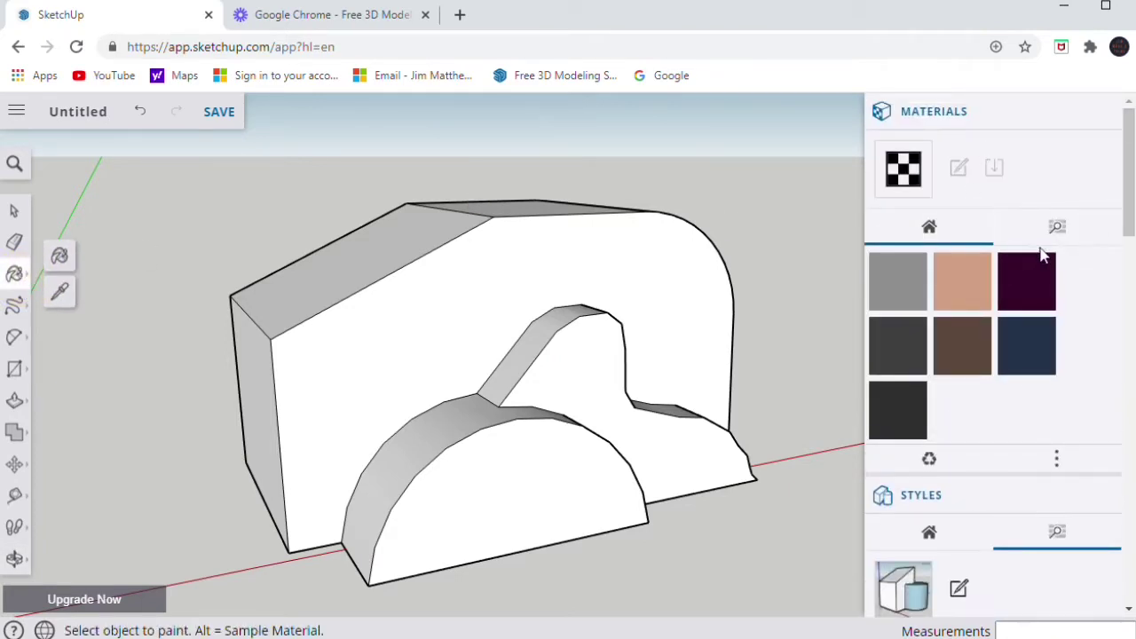
click(1059, 228)
scroll(1022, 343, down, 4)
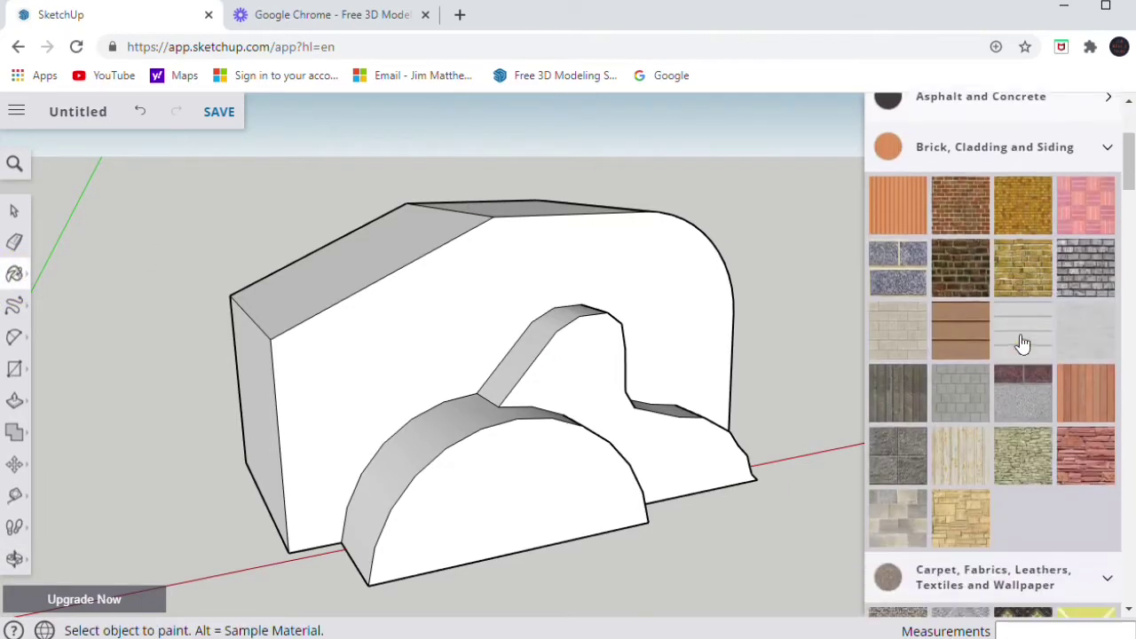
scroll(1022, 343, down, 10)
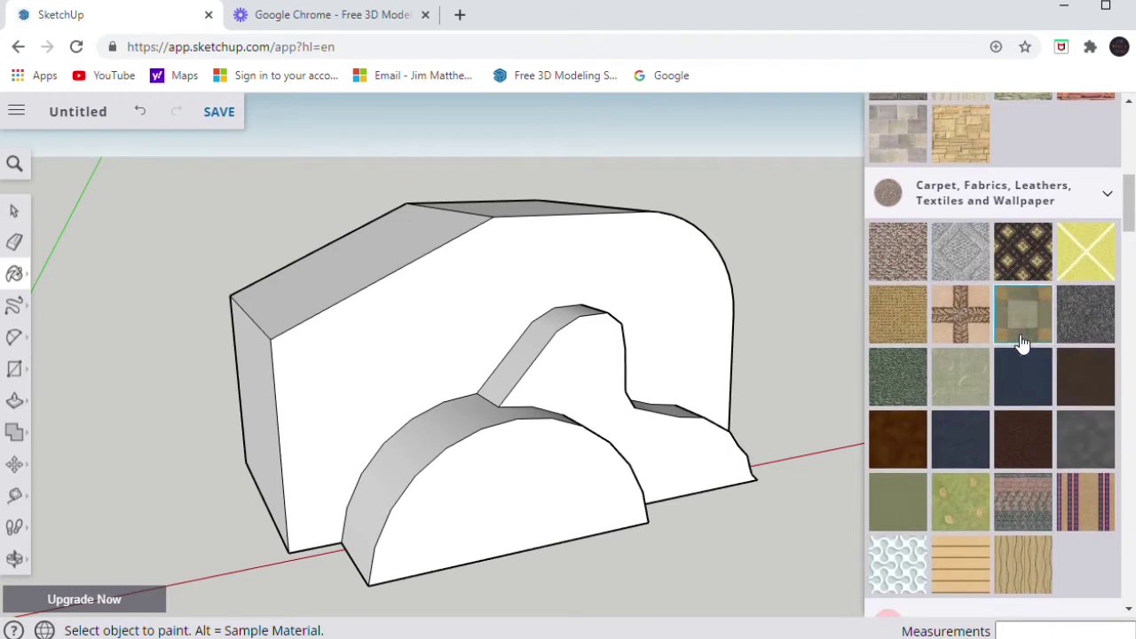
scroll(1022, 343, down, 5)
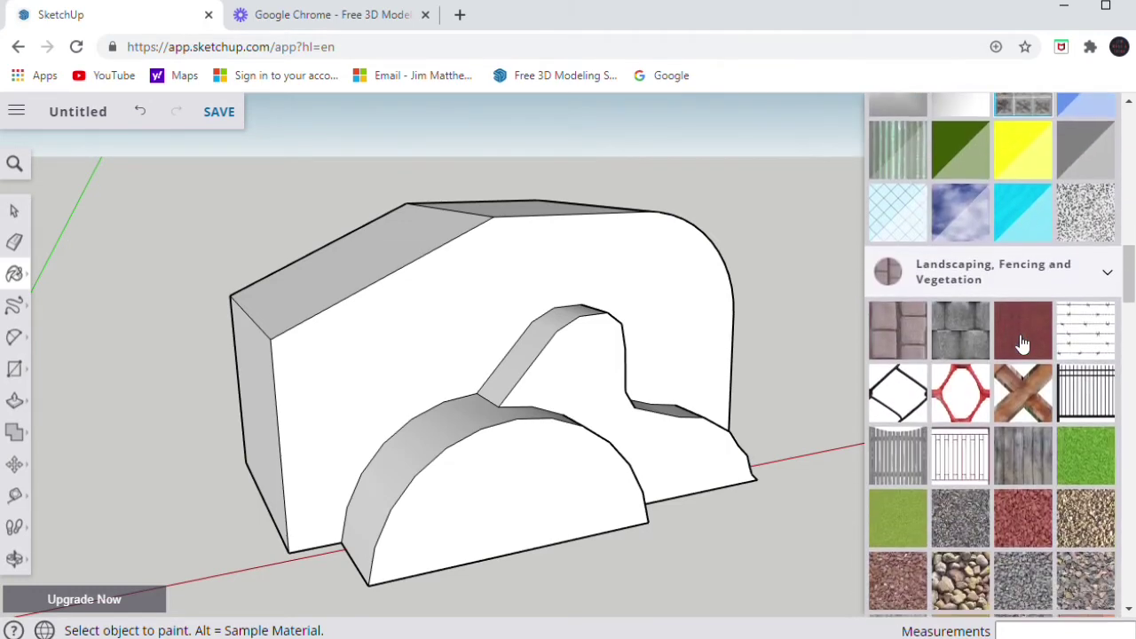
scroll(1022, 343, up, 5)
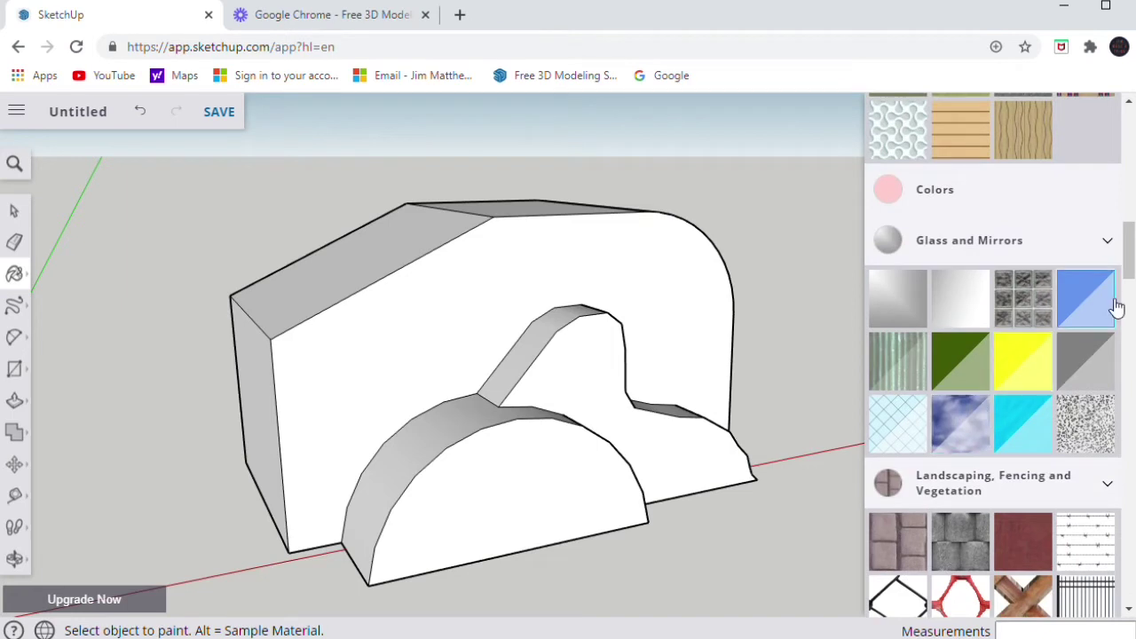
click(550, 476)
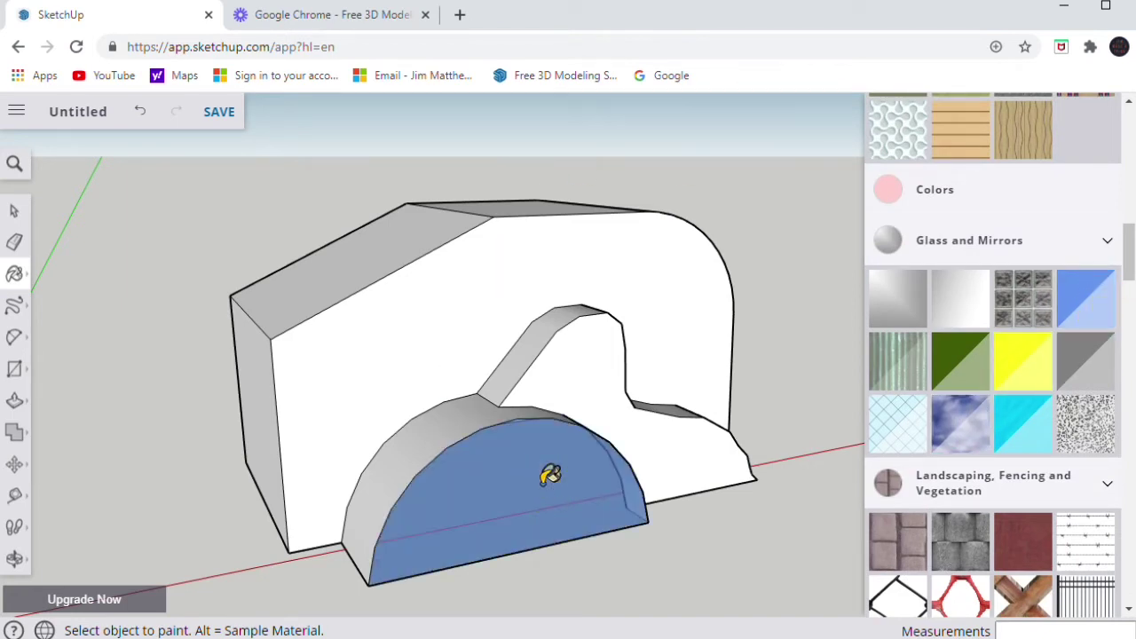
click(14, 558)
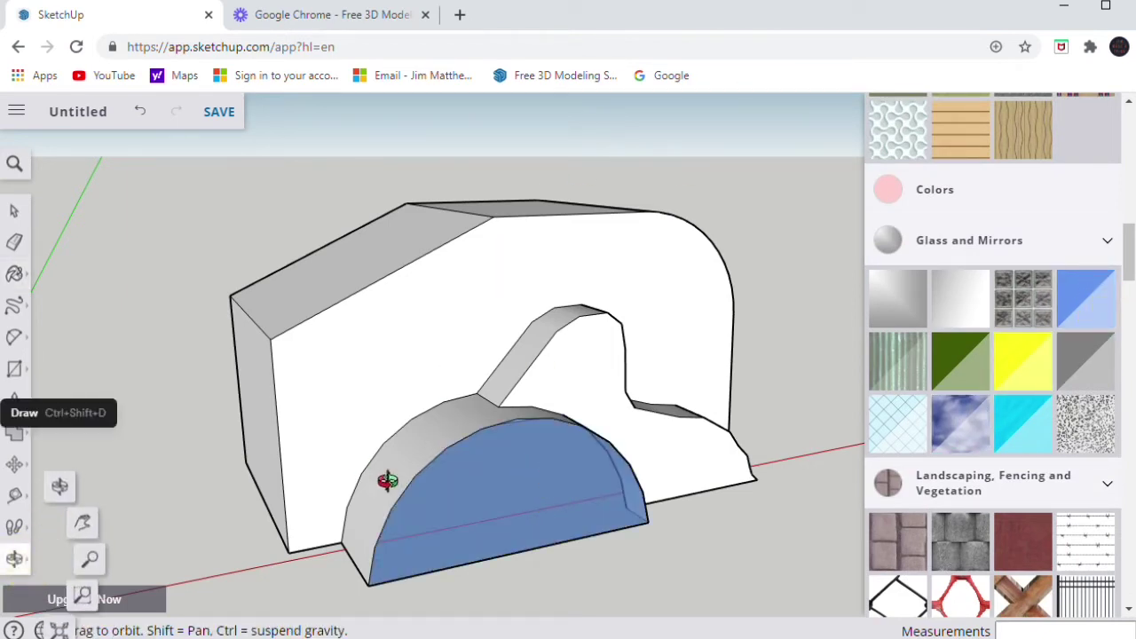
drag(385, 480, 414, 482)
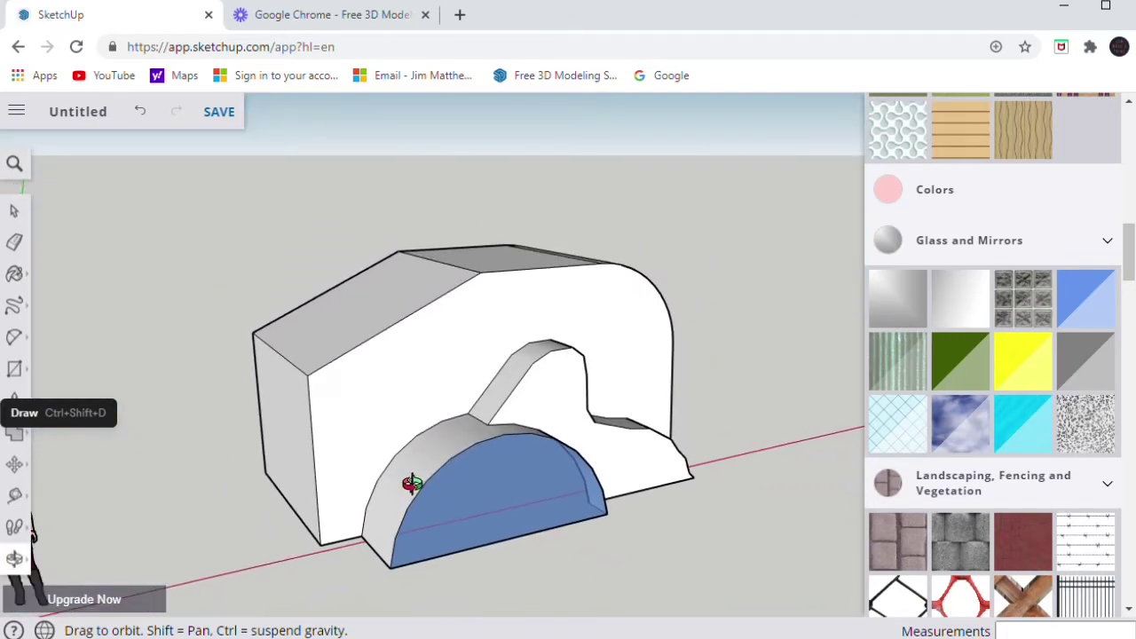
click(16, 307)
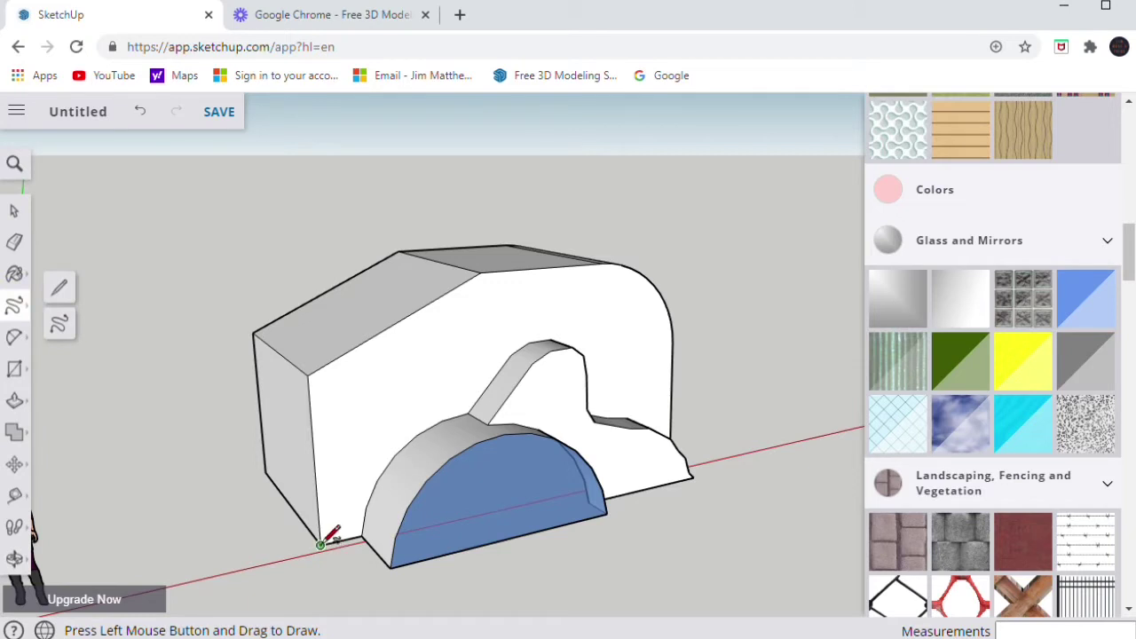
mouse_move(321, 544)
mouse_down()
mouse_move(350, 437)
mouse_move(312, 408)
mouse_move(453, 347)
mouse_up()
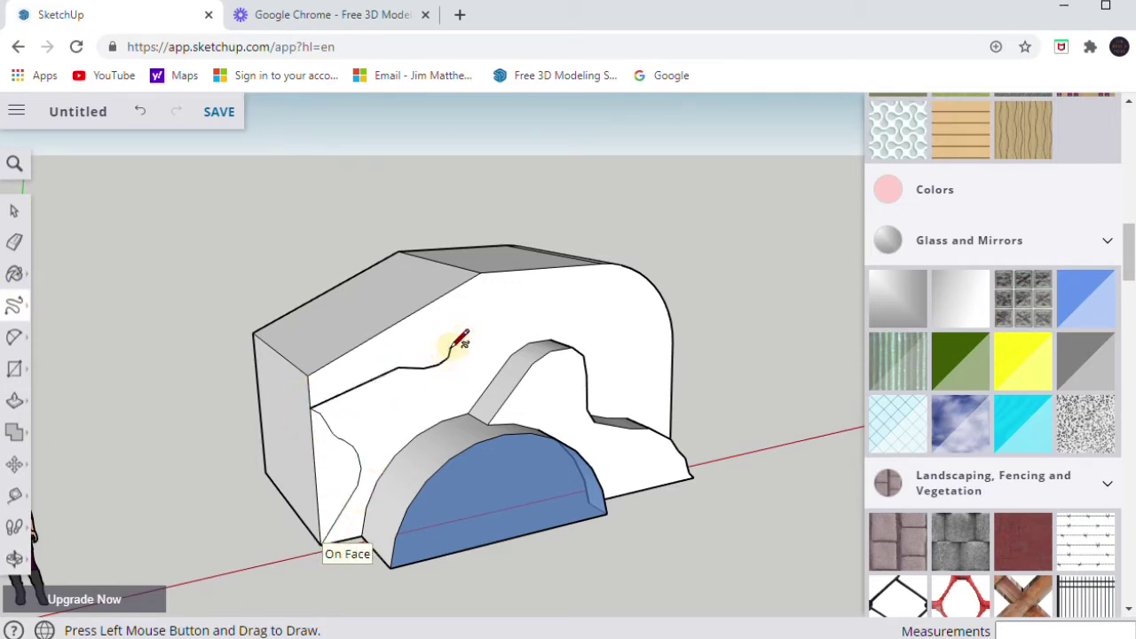
click(25, 559)
drag(266, 299, 409, 233)
scroll(384, 343, up, 6)
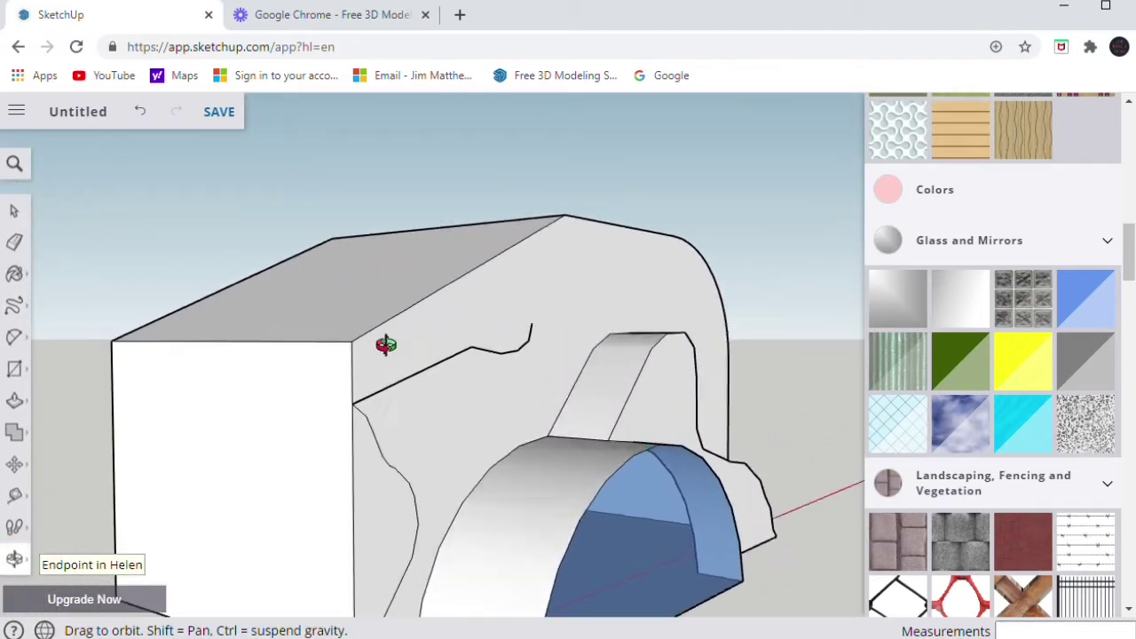
drag(609, 382, 514, 402)
scroll(513, 403, down, 8)
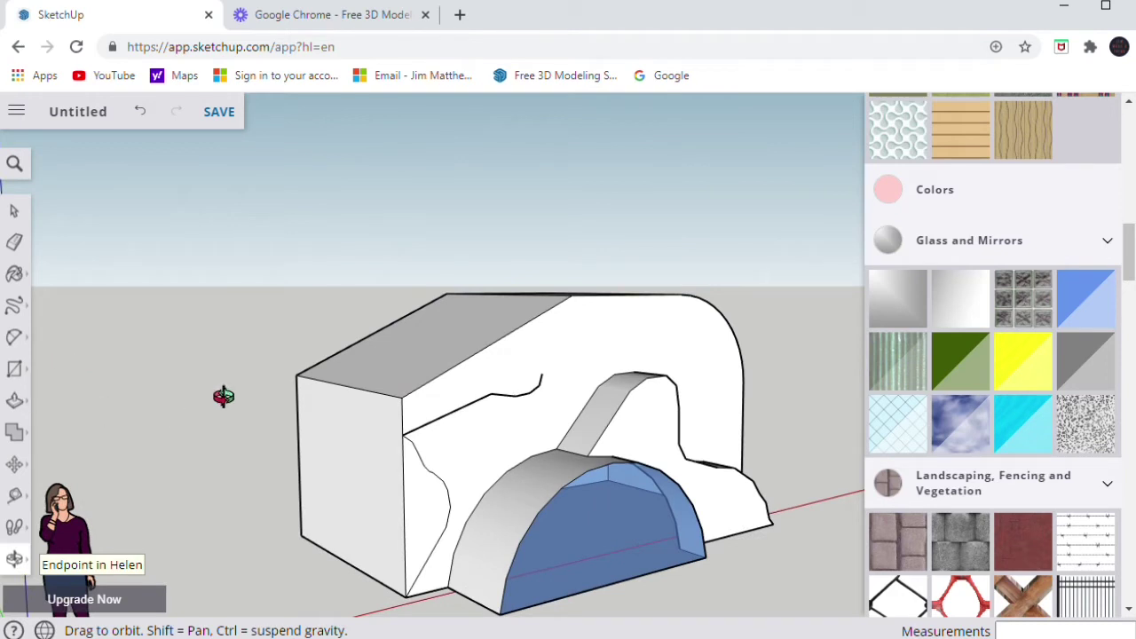
key(ctrl+z)
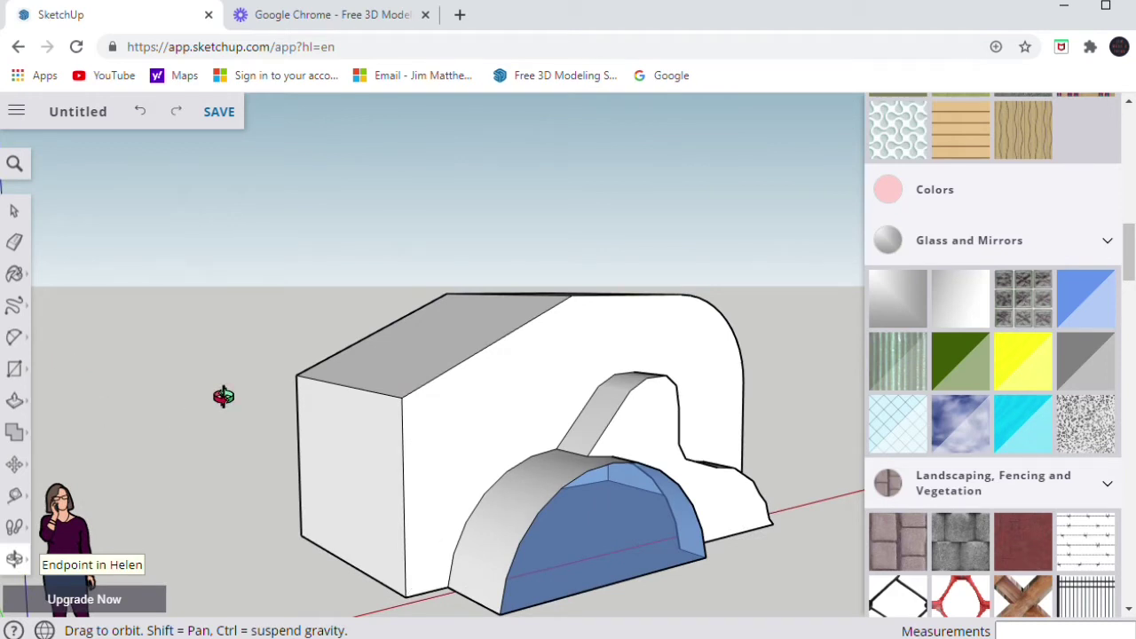
click(15, 310)
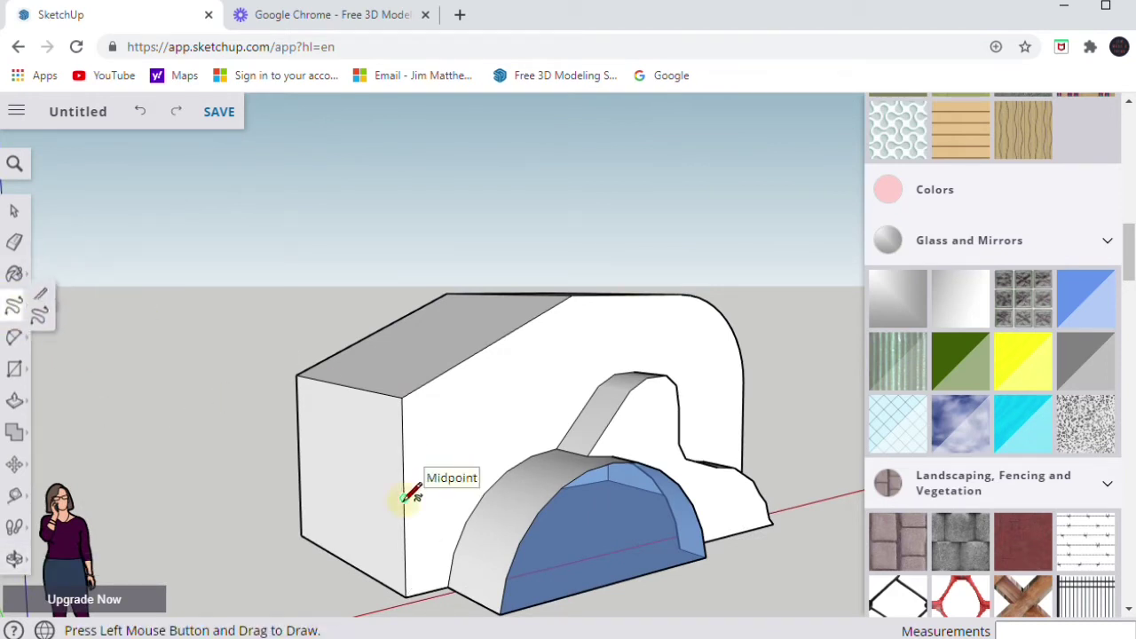
mouse_move(404, 498)
mouse_down()
mouse_move(460, 406)
mouse_move(512, 378)
mouse_move(525, 315)
mouse_up()
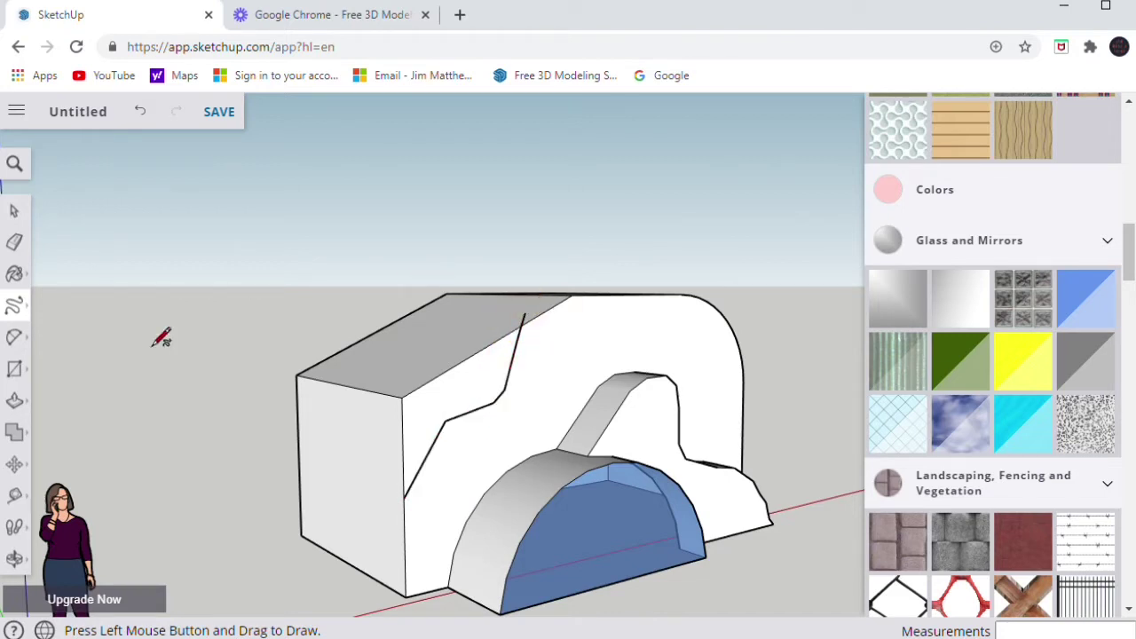
click(14, 557)
drag(464, 337, 452, 378)
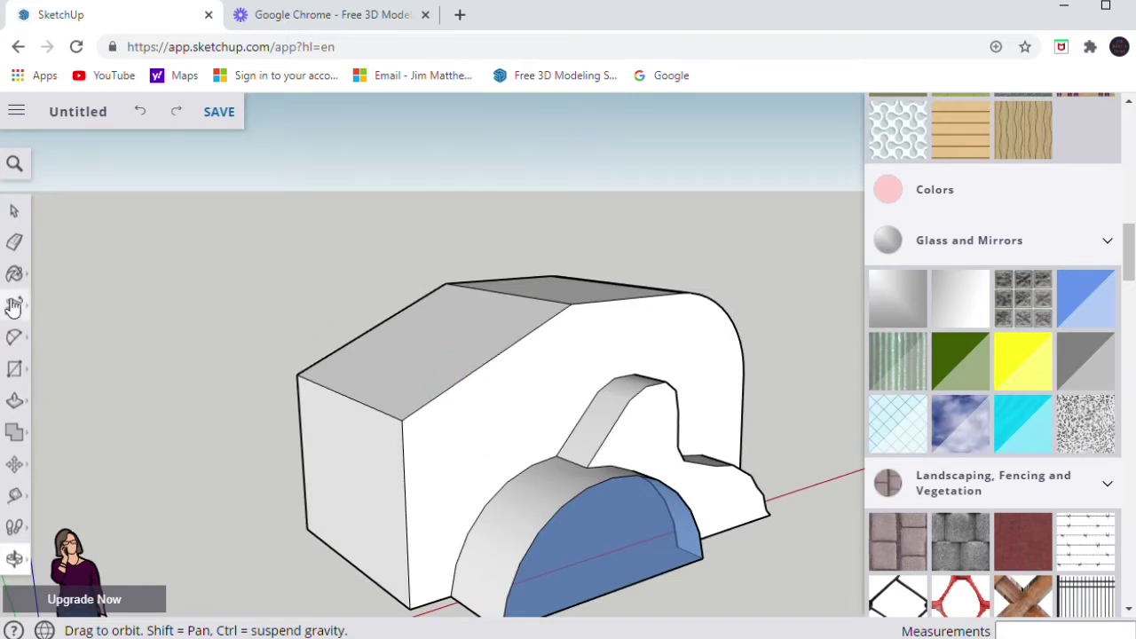
Draw a freehand curve from the midpoint of the front face's vertical edge to its sloping edge and push the enclosed corner in about 342 mm
click(13, 307)
click(407, 512)
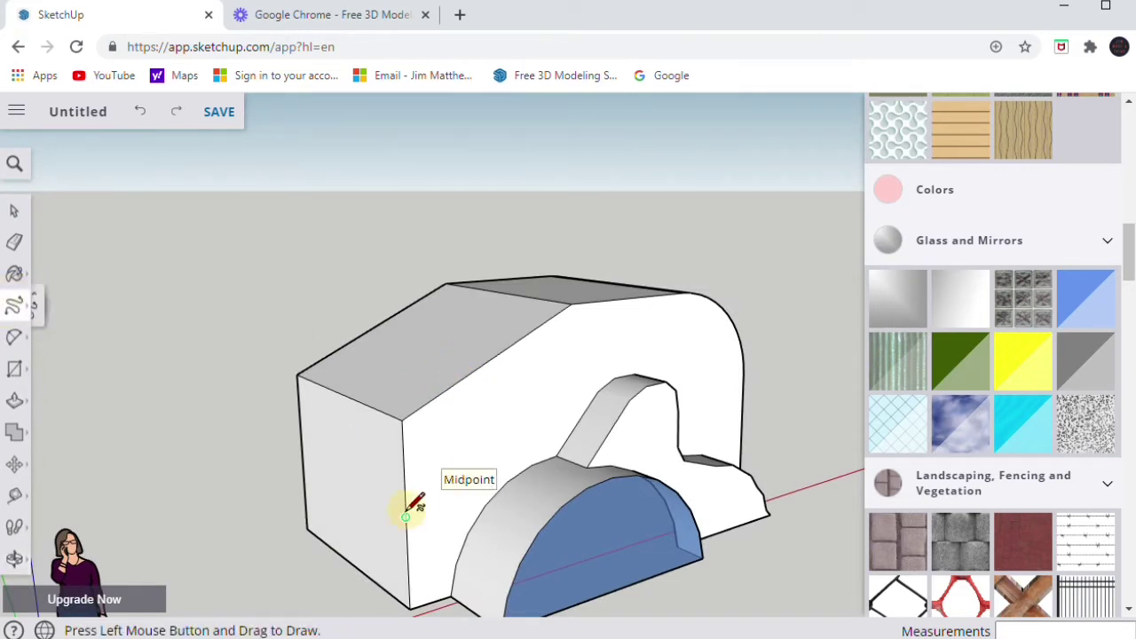
mouse_move(407, 516)
mouse_down()
mouse_move(416, 473)
mouse_move(464, 431)
mouse_move(493, 356)
mouse_move(506, 352)
mouse_up()
click(15, 558)
mouse_move(314, 363)
mouse_down()
mouse_move(502, 346)
mouse_move(601, 284)
mouse_move(388, 302)
mouse_move(169, 290)
mouse_move(11, 321)
mouse_up()
drag(530, 355, 347, 400)
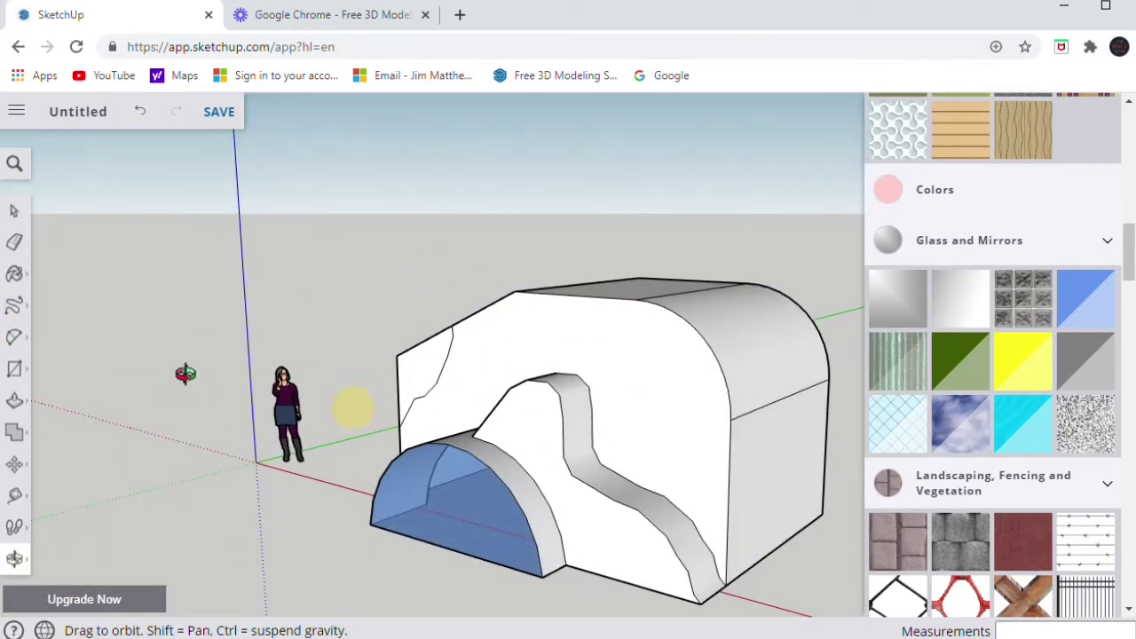
click(14, 404)
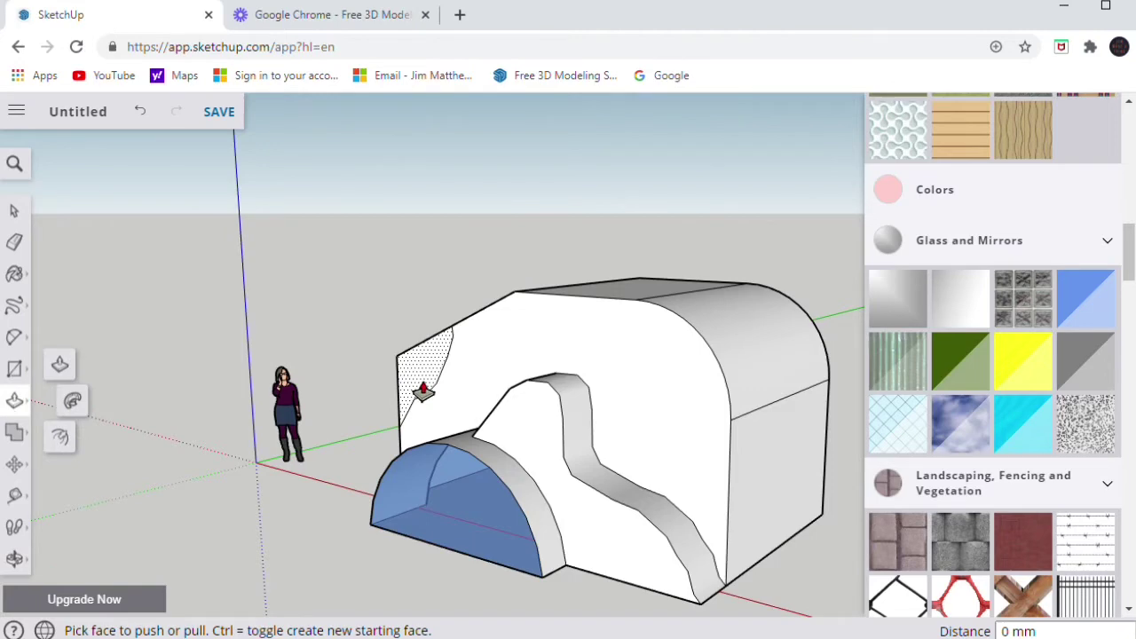
drag(423, 391, 444, 375)
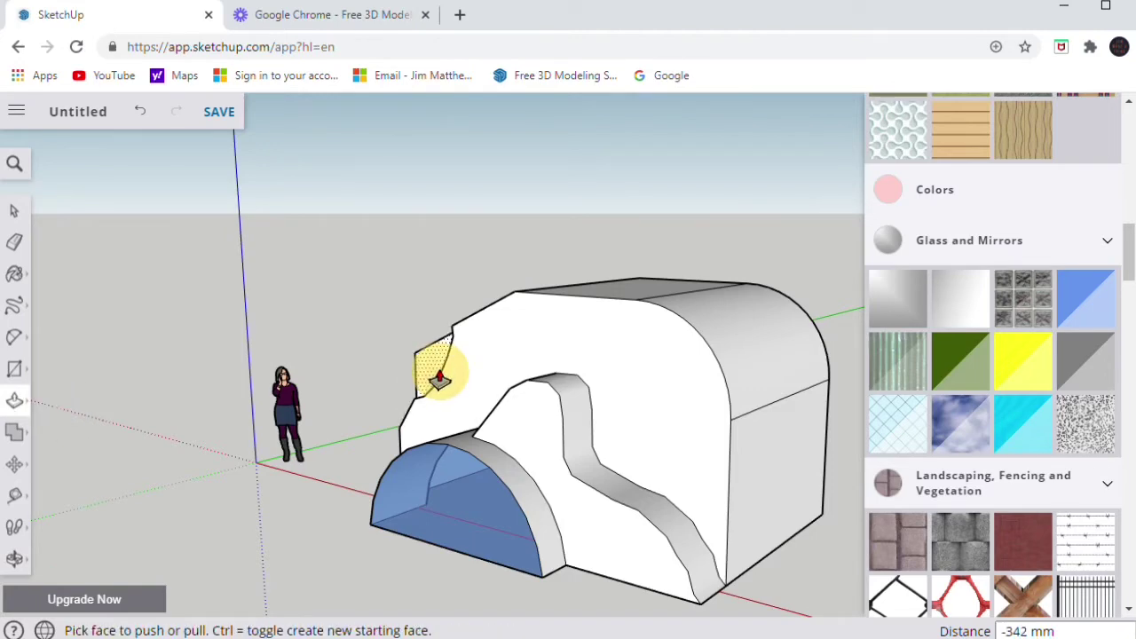
click(15, 559)
drag(299, 329, 759, 347)
scroll(759, 347, down, 2)
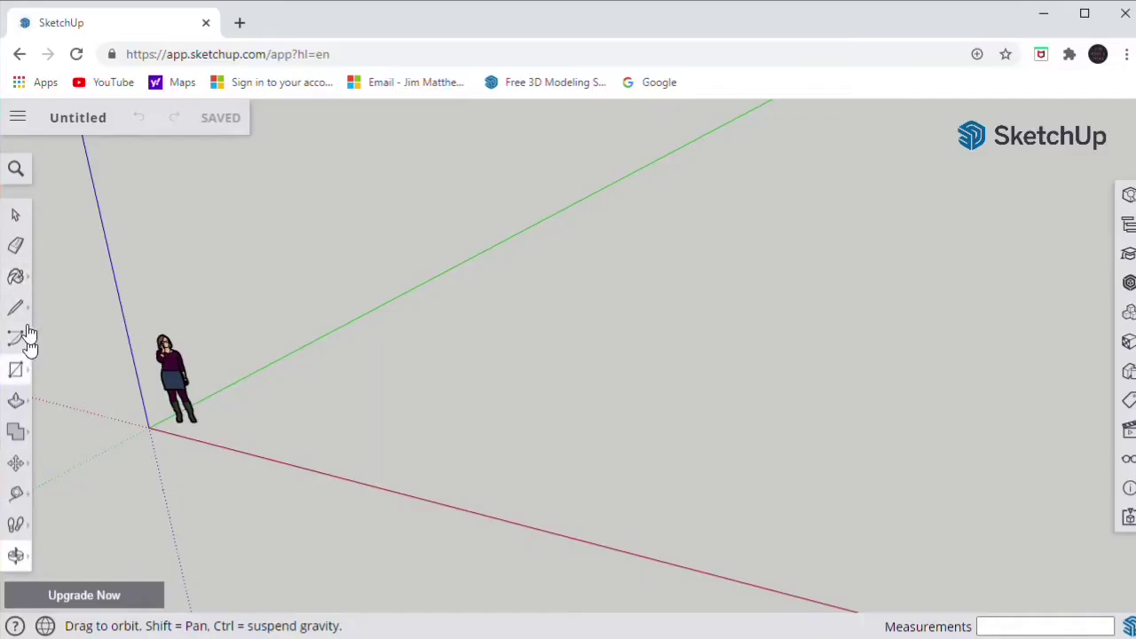
Draw a rectangle about 7800 by 4200 mm on the ground, starting on the red axis a short way from the origin
click(17, 371)
click(251, 454)
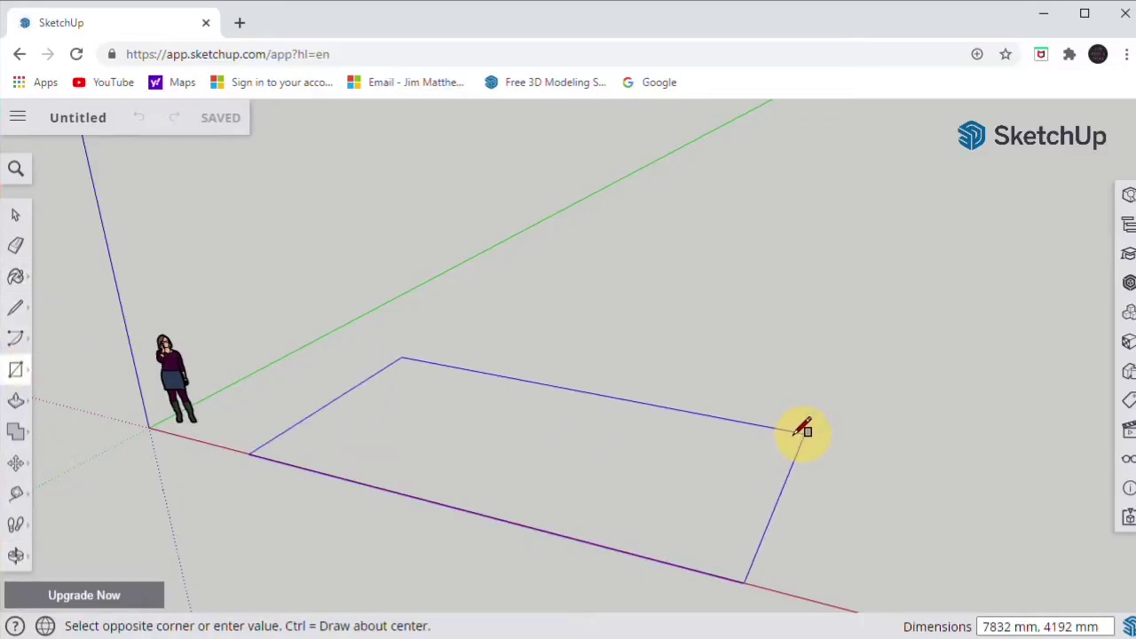
click(797, 433)
click(18, 404)
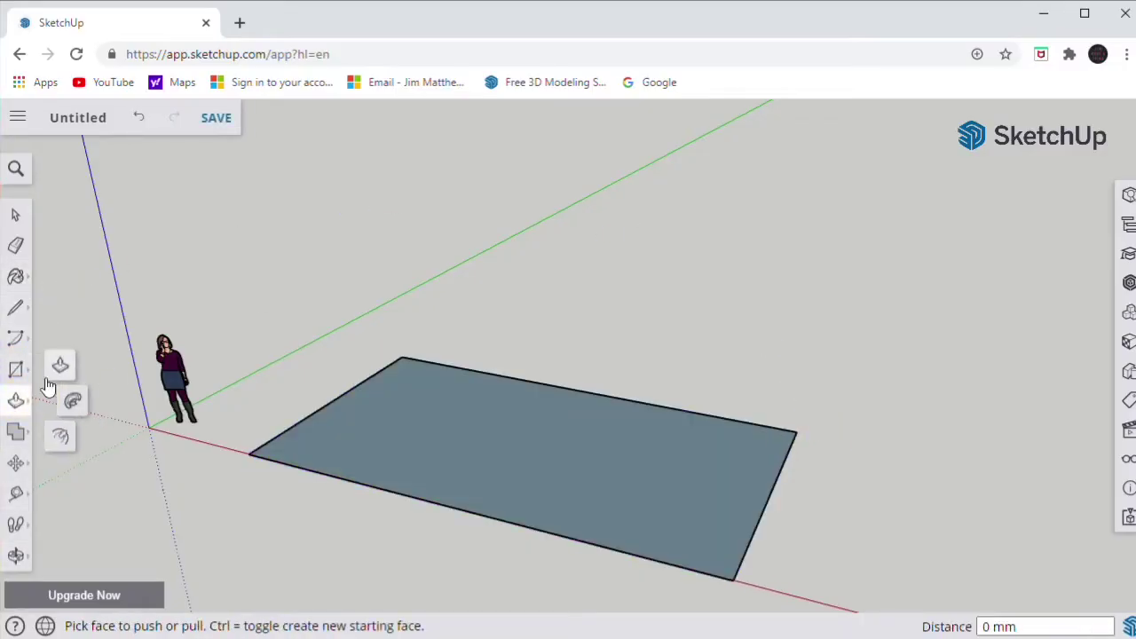
click(62, 369)
drag(511, 490, 363, 285)
middle_drag(428, 348, 497, 293)
click(15, 341)
click(59, 285)
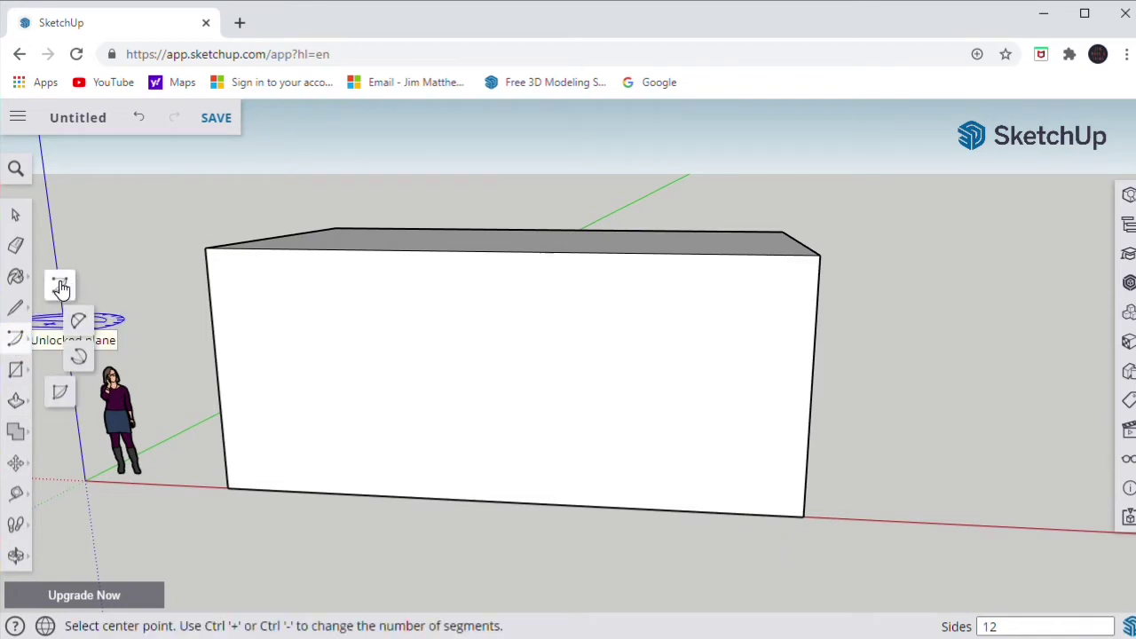
click(16, 311)
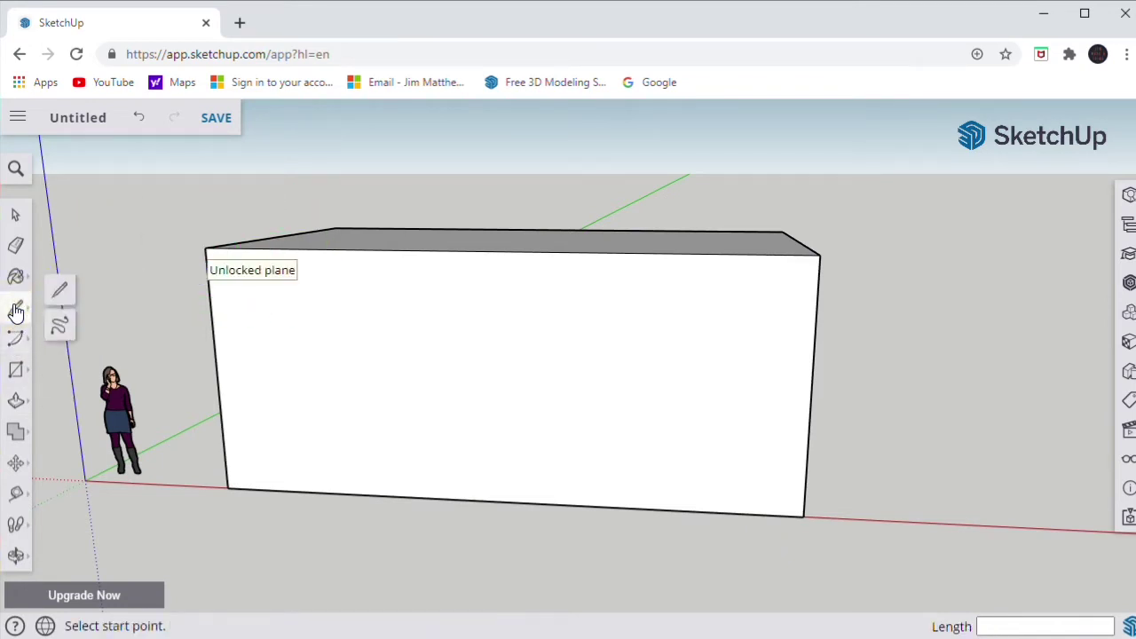
click(20, 372)
click(17, 340)
click(78, 325)
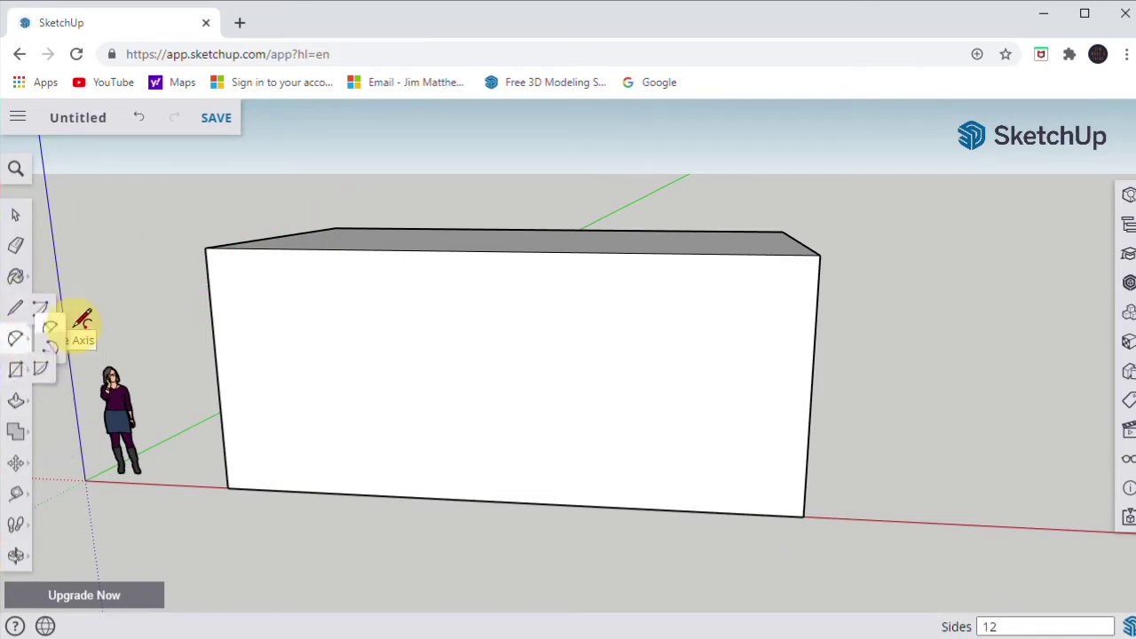
click(207, 289)
click(563, 414)
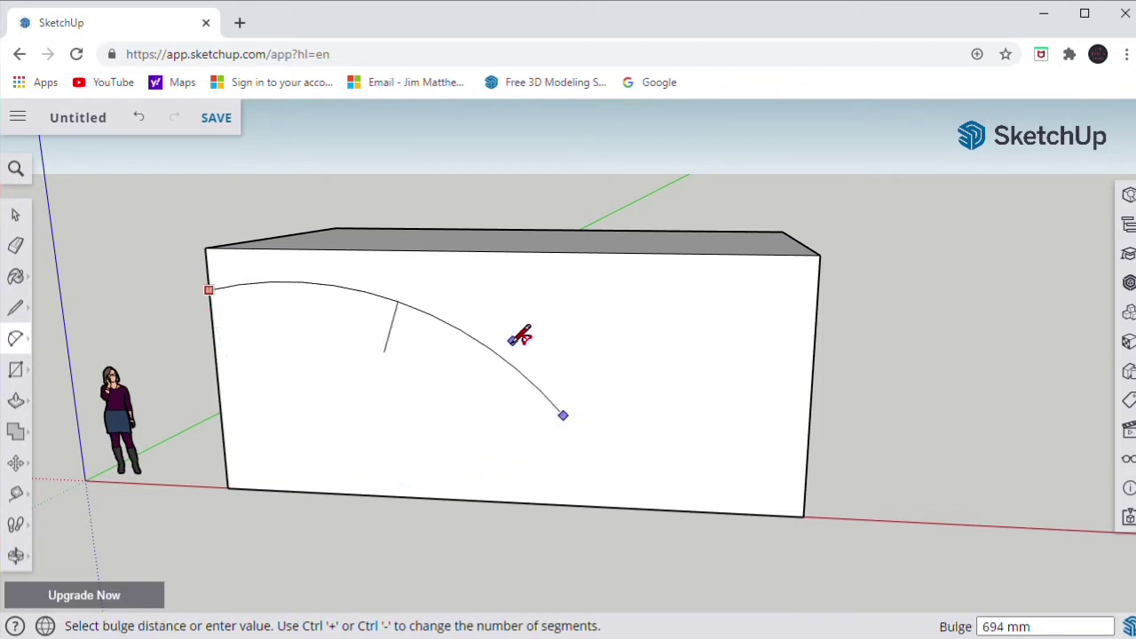
key(ctrl+z)
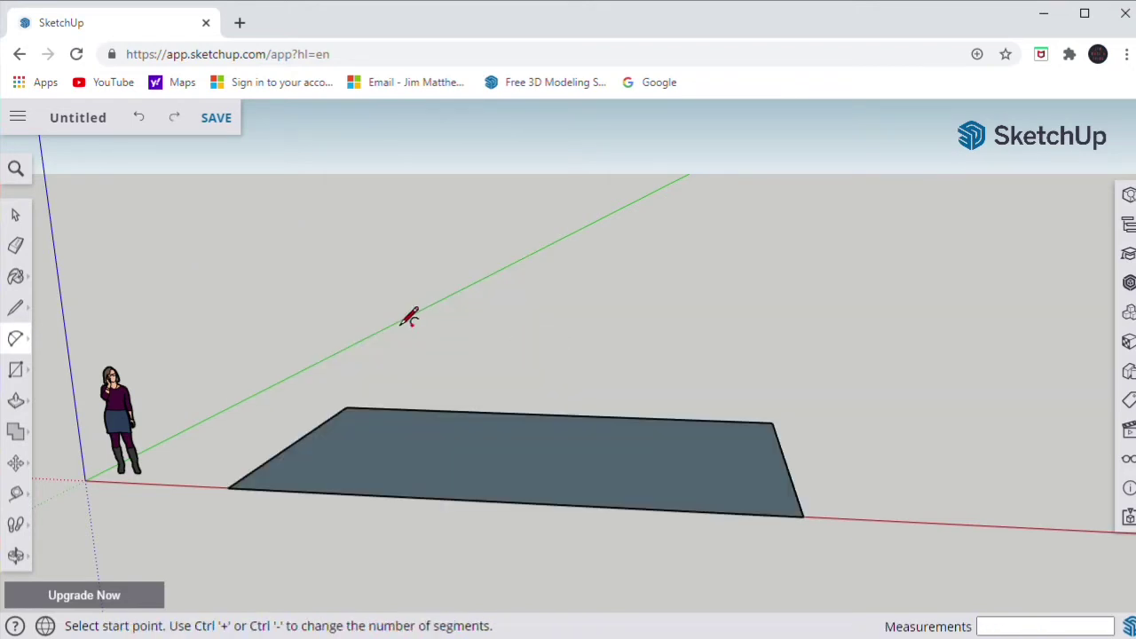
Pull the ground rectangle up into a tall box and draw two sloping lines from one point on the front's upper edge to both side edges
click(16, 401)
drag(494, 414, 475, 147)
click(16, 307)
click(206, 274)
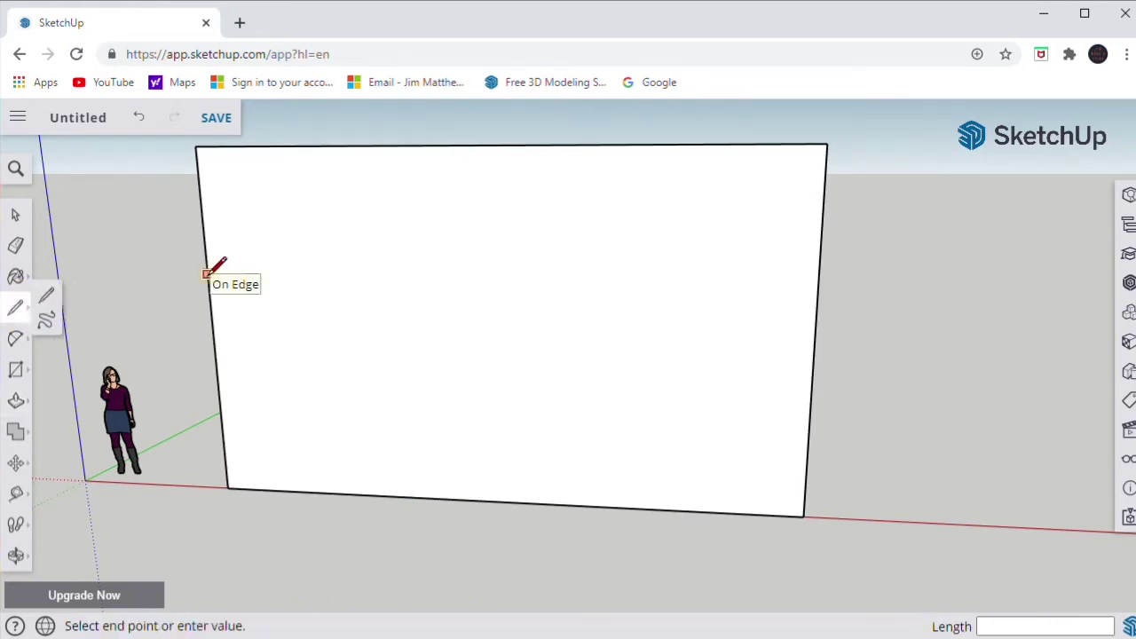
click(447, 146)
click(819, 263)
click(436, 145)
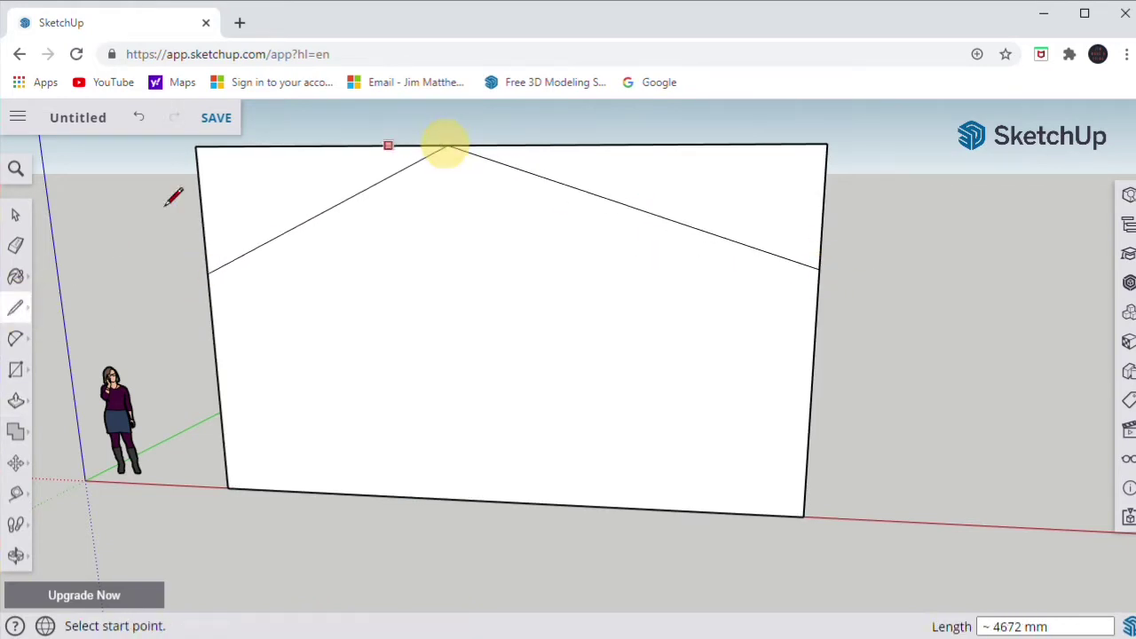
Push the upper corner triangles of the front face back through the full 4201 mm depth to leave a gabled block
mouse_move(175, 196)
middle_down()
mouse_move(264, 426)
mouse_move(213, 417)
middle_up()
click(16, 400)
drag(236, 198, 821, 128)
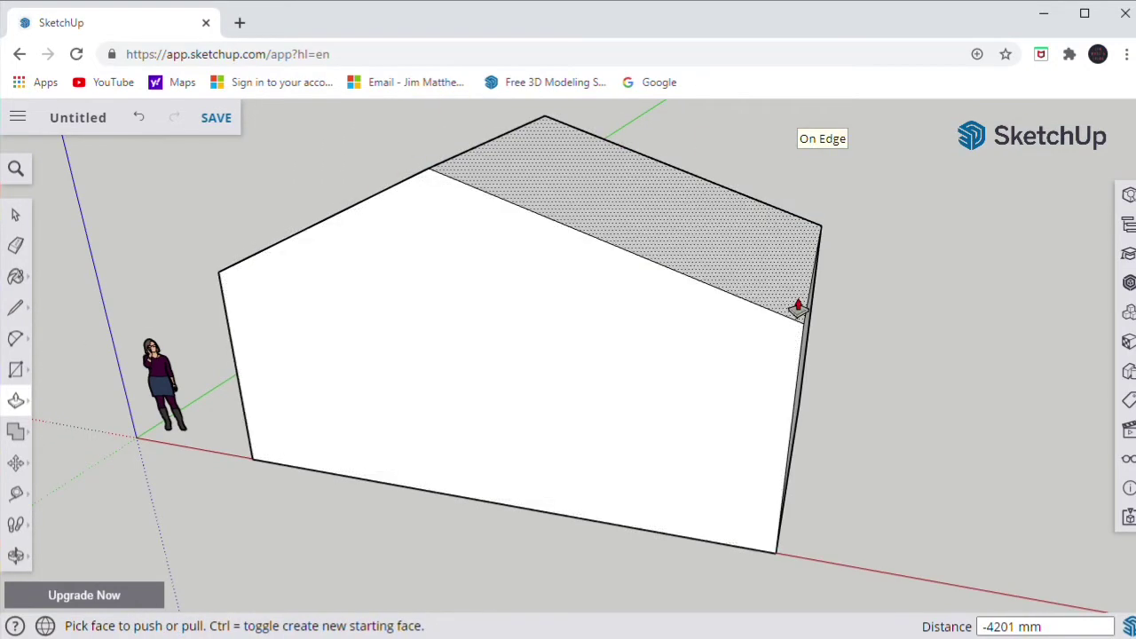
Draw three roughly parallel freehand curves across the block's end face, each rising from the base edge to the far vertical edge
middle_drag(799, 307, 222, 187)
click(16, 308)
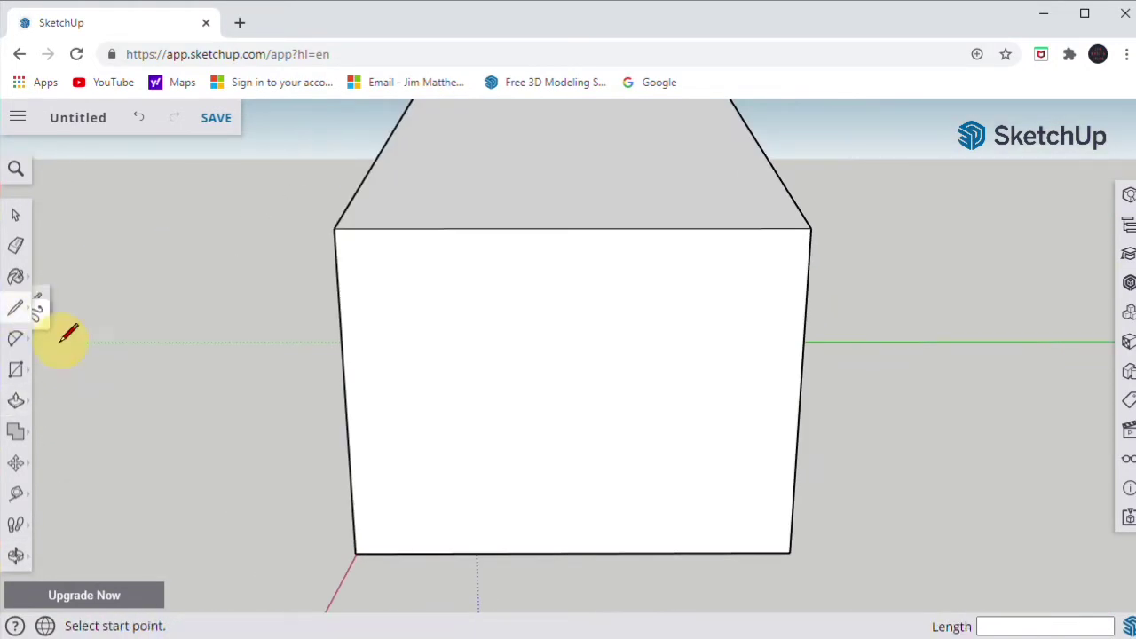
mouse_move(513, 552)
mouse_down()
mouse_move(621, 525)
mouse_move(646, 497)
mouse_up()
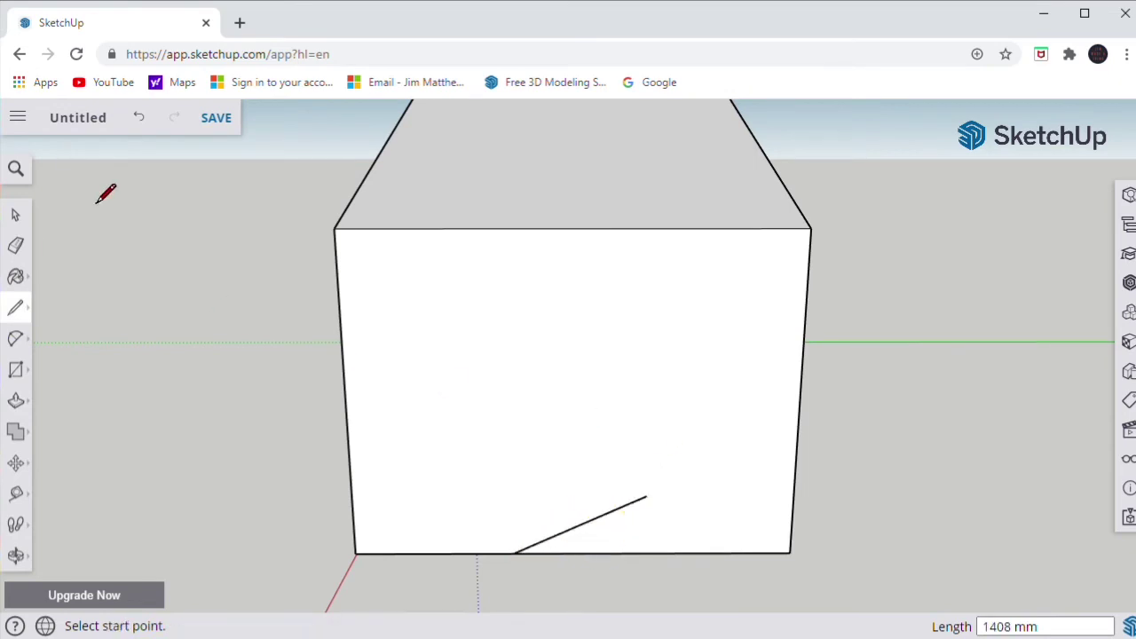
click(10, 309)
click(59, 325)
mouse_move(487, 552)
mouse_down()
mouse_move(538, 520)
mouse_move(797, 430)
mouse_up()
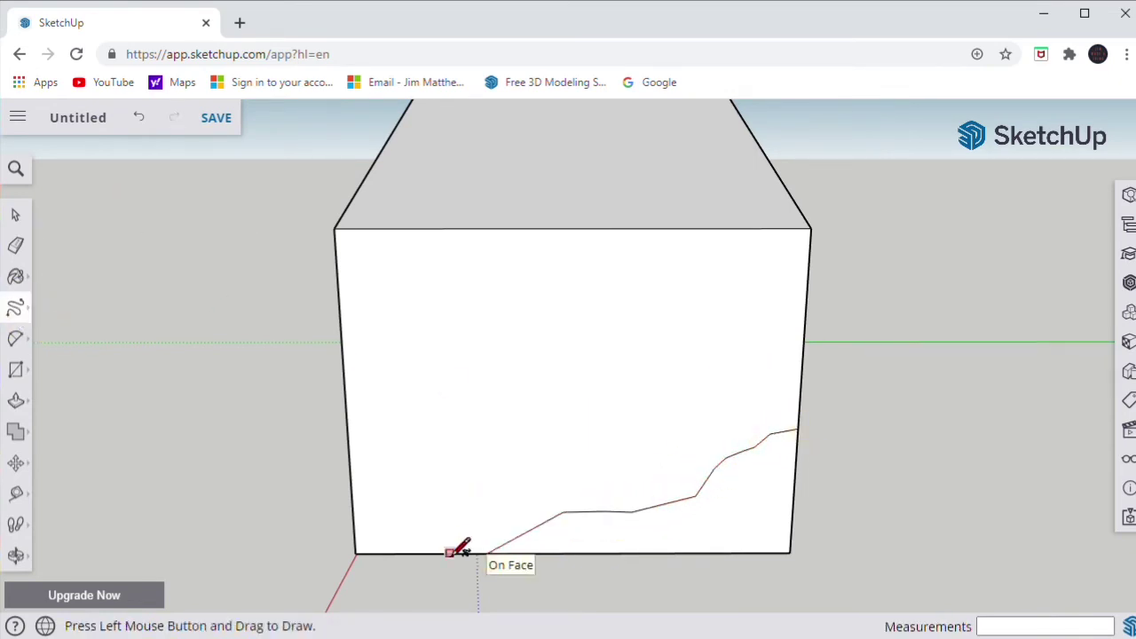
drag(450, 552, 794, 390)
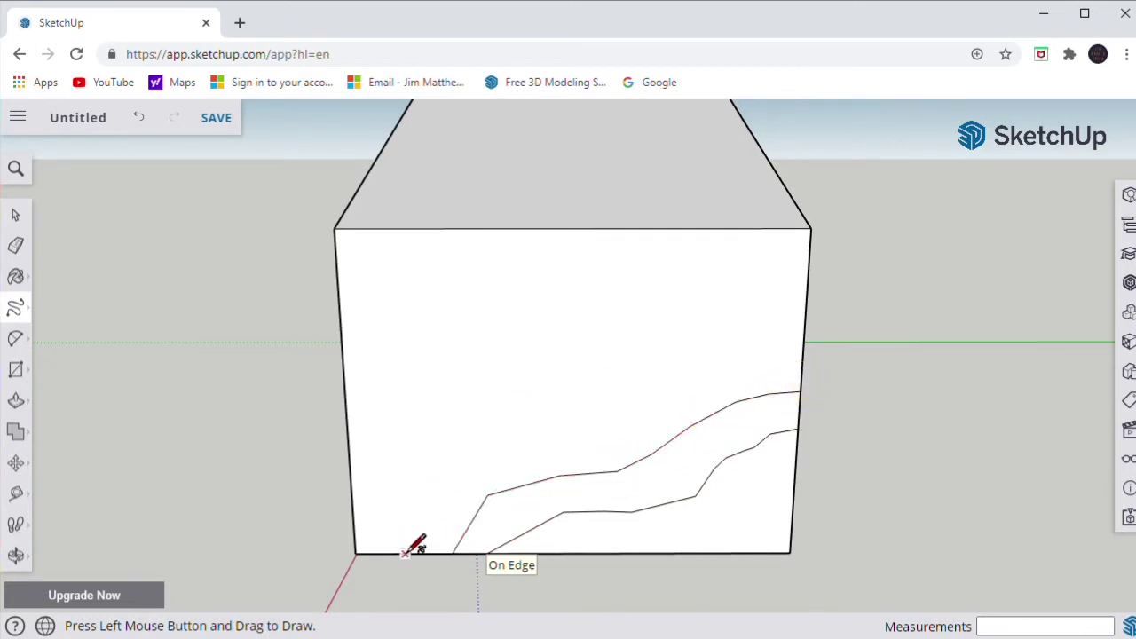
mouse_move(417, 545)
mouse_down()
mouse_move(665, 388)
mouse_move(803, 325)
mouse_up()
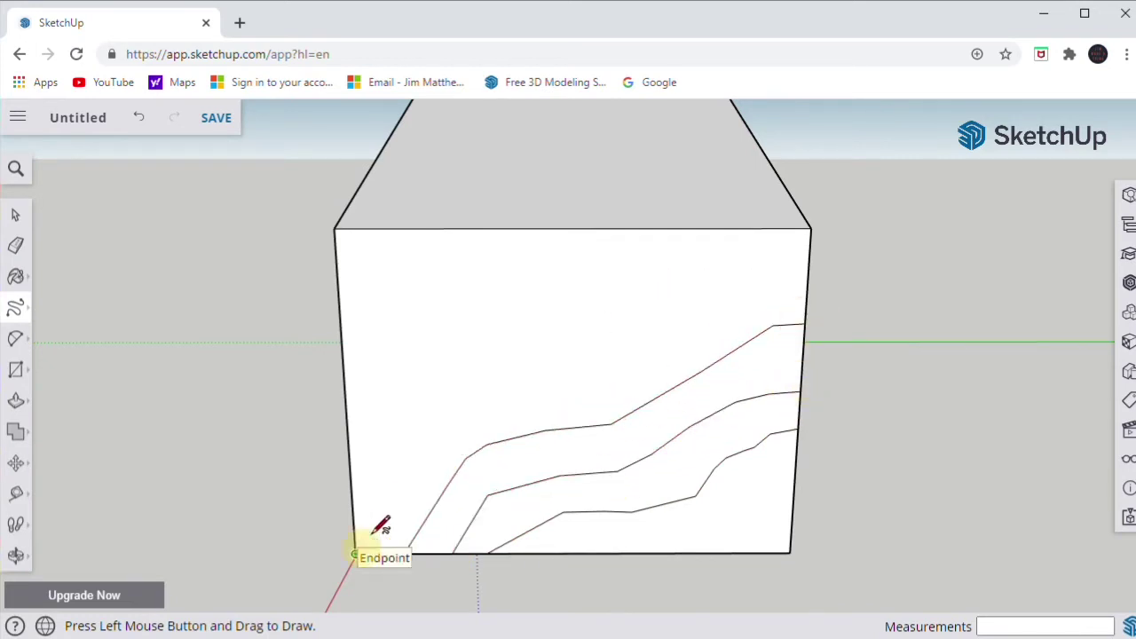
Add a freehand curve from the end face's near lower corner to its far edge, and another from the near vertical edge to the upper edge
mouse_move(357, 552)
mouse_down()
mouse_move(656, 320)
mouse_move(806, 273)
mouse_up()
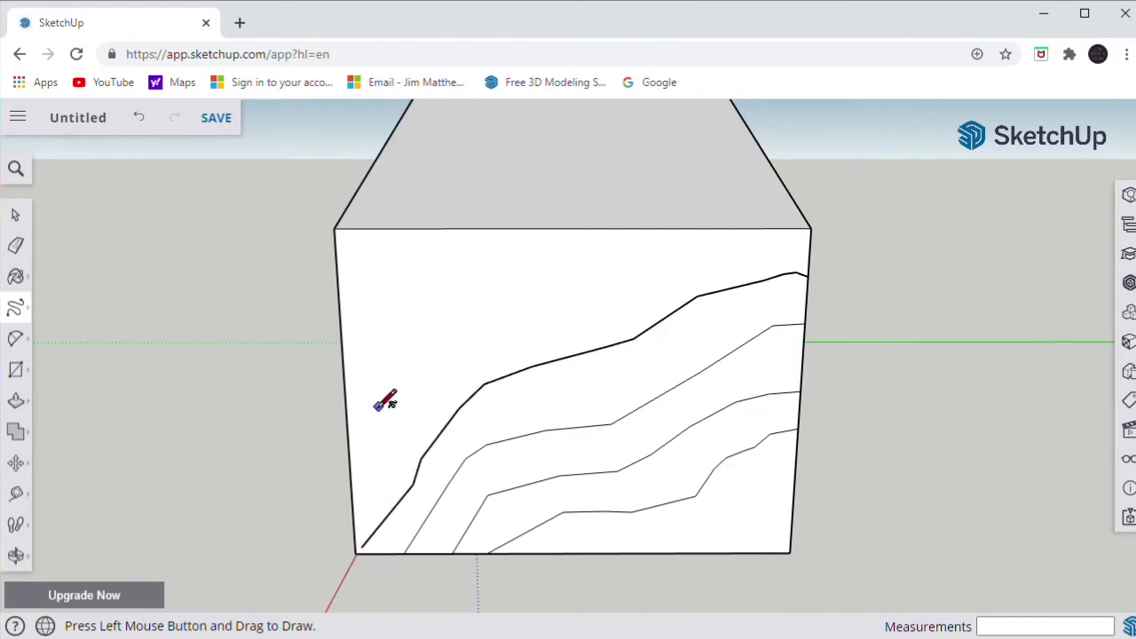
key(ctrl+z)
mouse_move(357, 552)
mouse_down()
mouse_move(553, 373)
mouse_move(778, 265)
mouse_move(808, 267)
mouse_up()
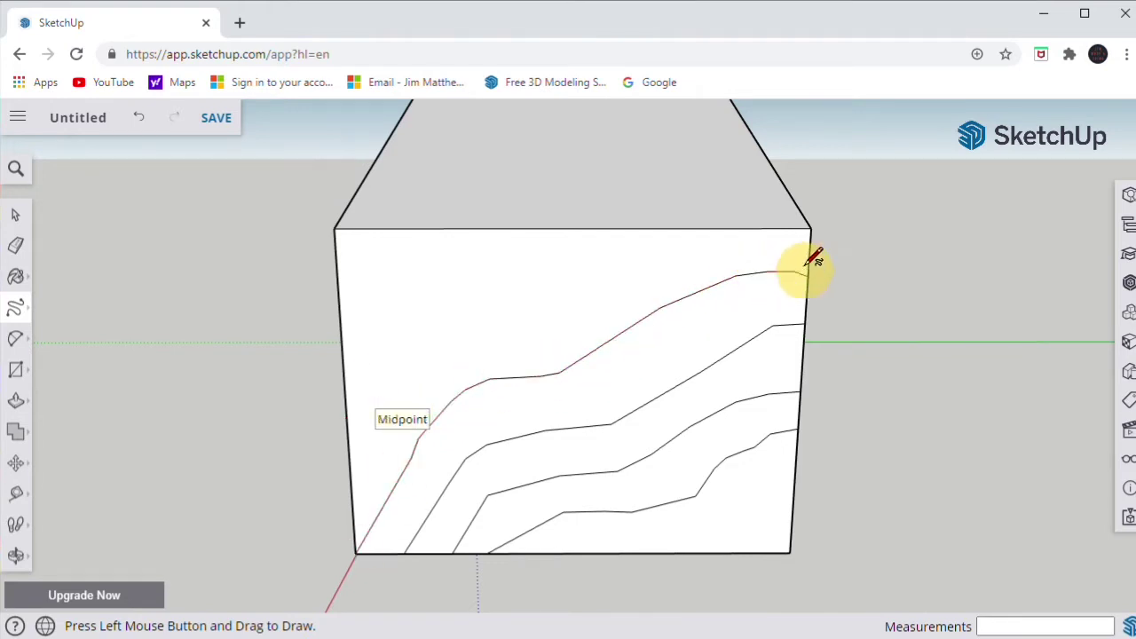
drag(346, 422, 648, 230)
Pull the curved bands of the end face out in shallow steps and extend the lowest band by 1132 mm
click(16, 557)
drag(222, 333, 452, 333)
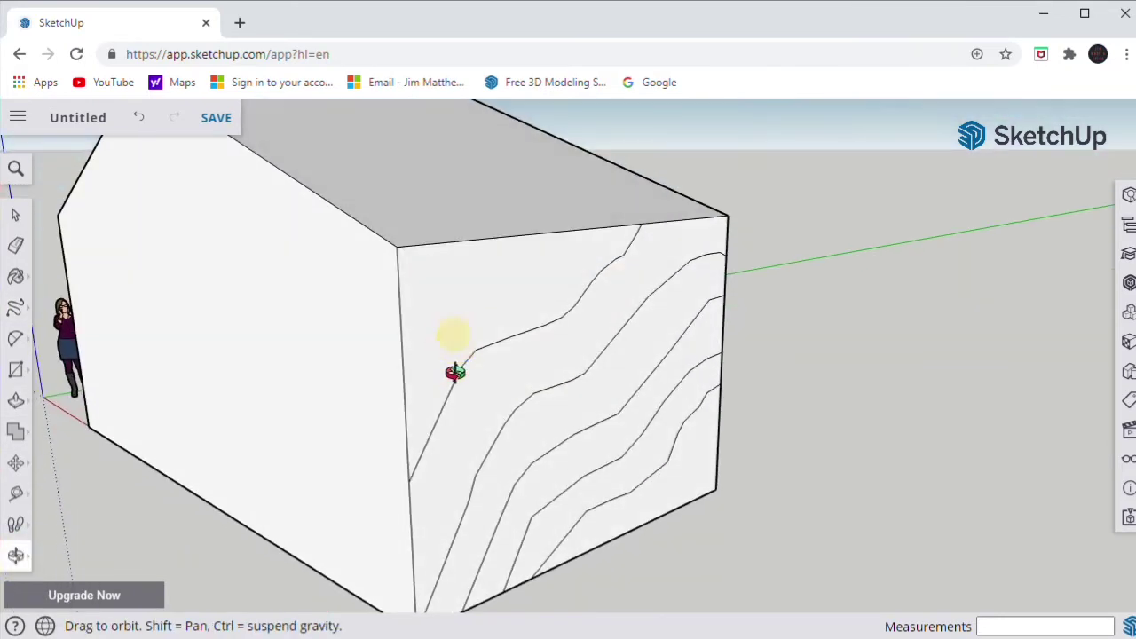
scroll(454, 372, down, 2)
click(16, 400)
drag(668, 464, 656, 435)
drag(575, 433, 641, 395)
drag(671, 471, 747, 496)
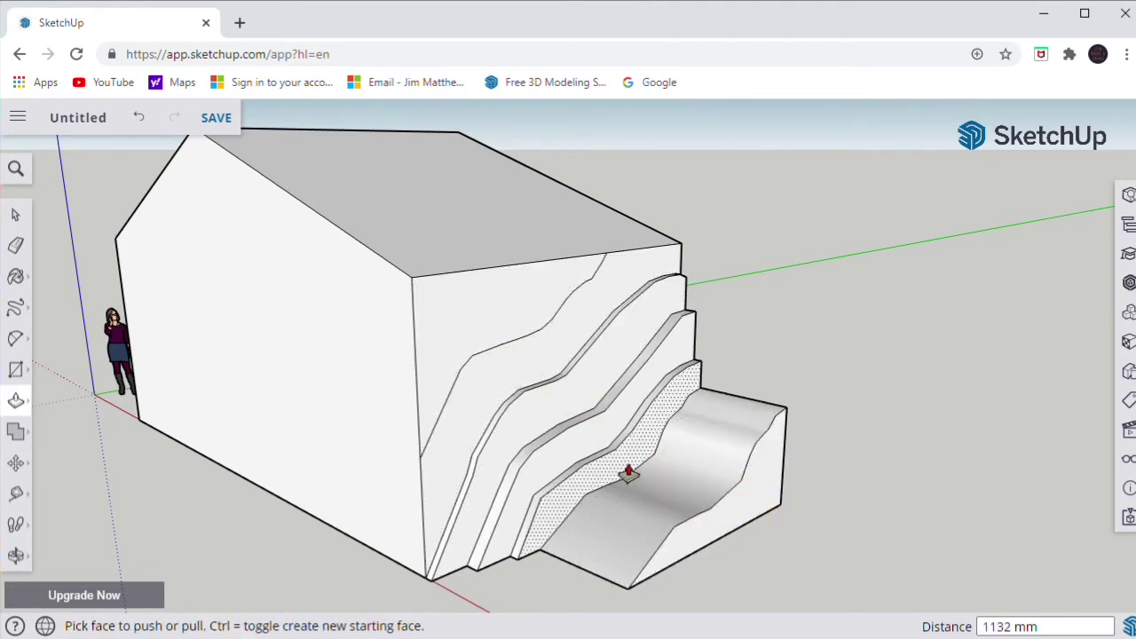
Pull the four bands above the lowest one outward into progressively shallower terraces, the uppermost by 359 mm
drag(628, 471, 692, 488)
drag(596, 437, 650, 455)
drag(555, 406, 593, 415)
drag(523, 374, 537, 374)
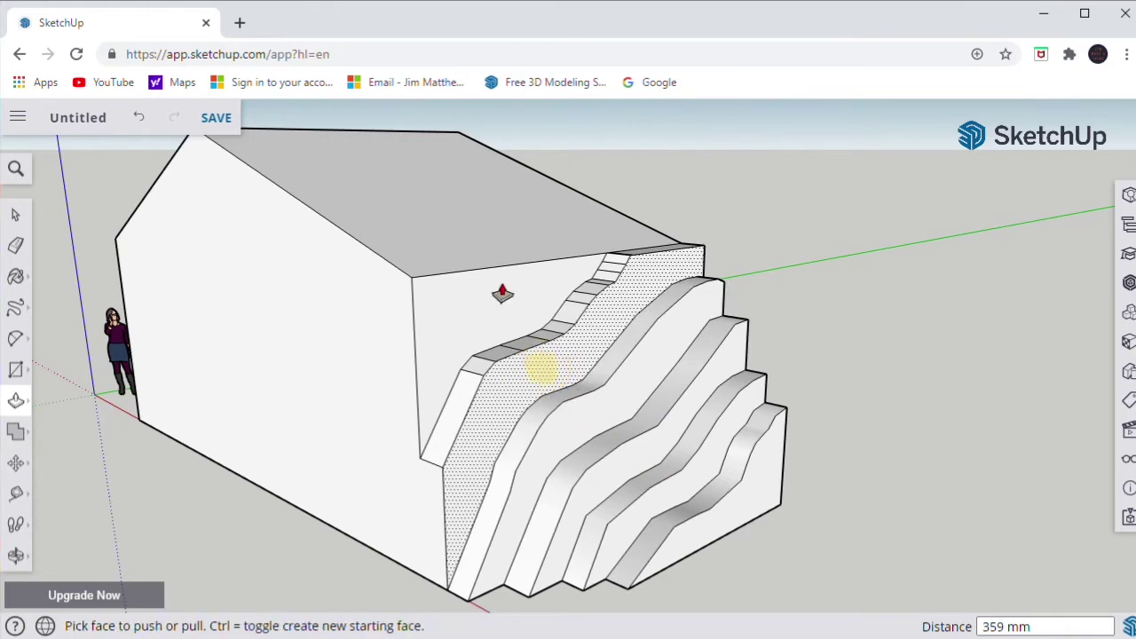
Draw a freehand curve across the gabled side face, from the small step beside the terraces to the far vertical edge
scroll(479, 286, down, 3)
click(16, 555)
drag(190, 452, 449, 348)
click(16, 557)
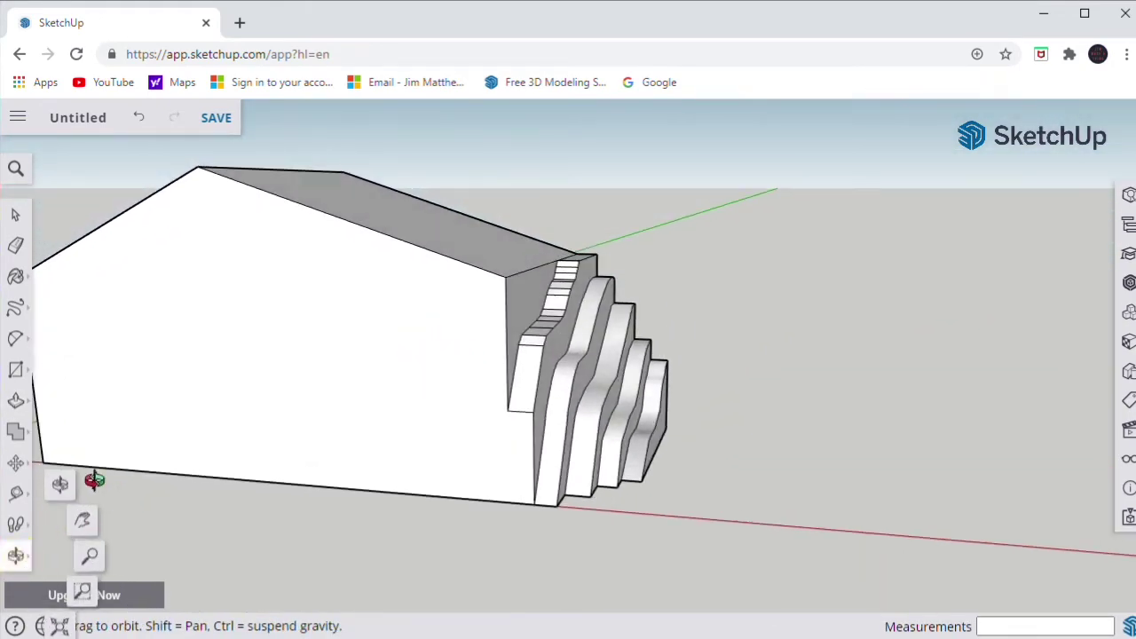
click(85, 520)
drag(252, 309, 452, 340)
click(16, 308)
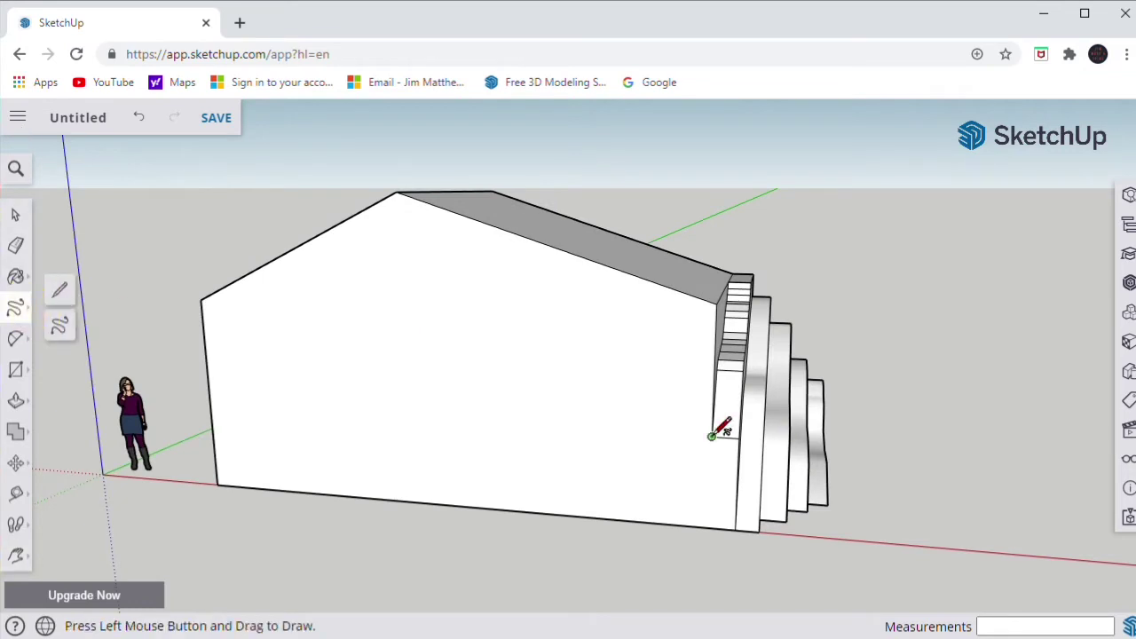
drag(717, 426, 506, 425)
key(ctrl+z)
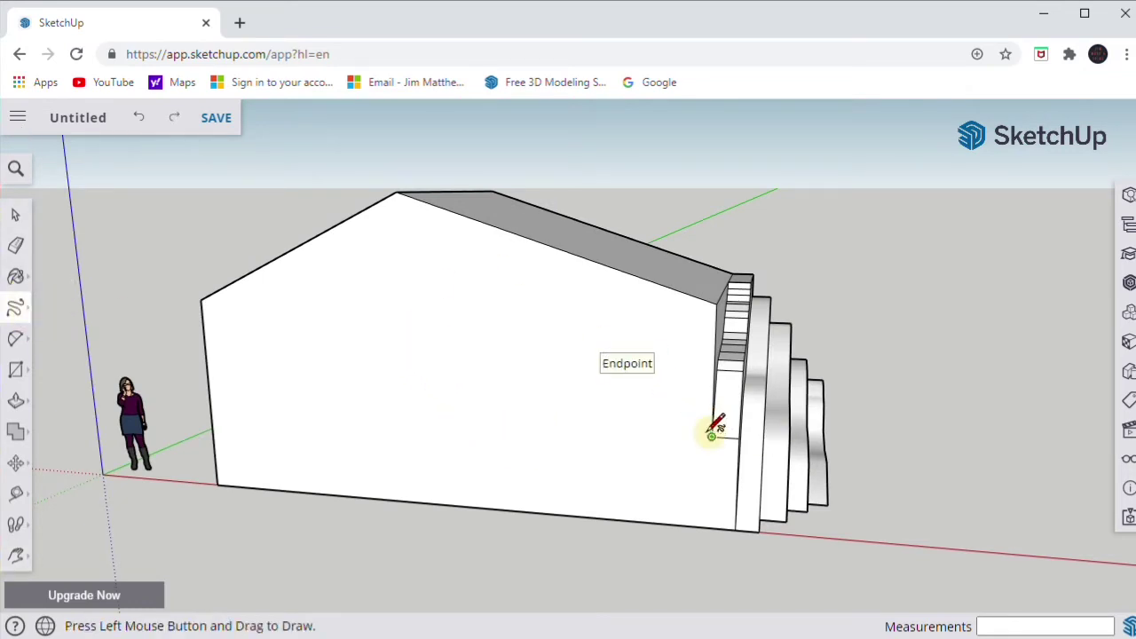
mouse_move(711, 434)
mouse_down()
mouse_move(375, 308)
mouse_move(205, 348)
mouse_up()
Pull the area below the freehand curve on the gabled side outward into a thick ledge
key(p)
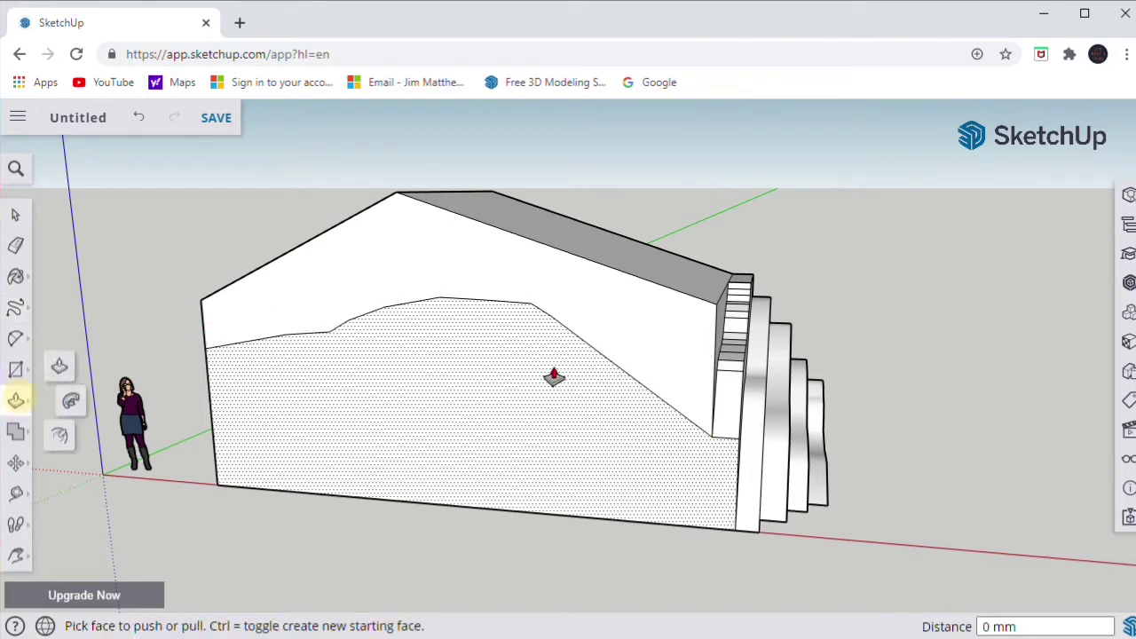
drag(547, 380, 532, 381)
scroll(896, 241, down, 2)
Draw two roughly parallel freehand curves across the lower part of the plain end face, from one vertical edge to the other
click(14, 554)
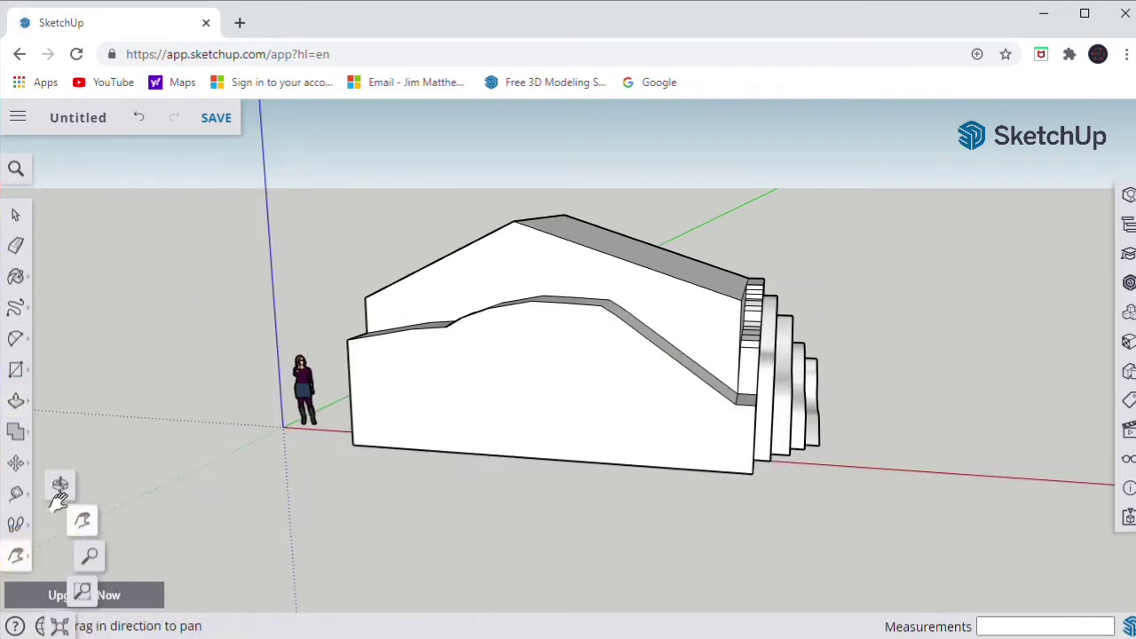
click(60, 486)
drag(859, 297, 555, 394)
click(15, 307)
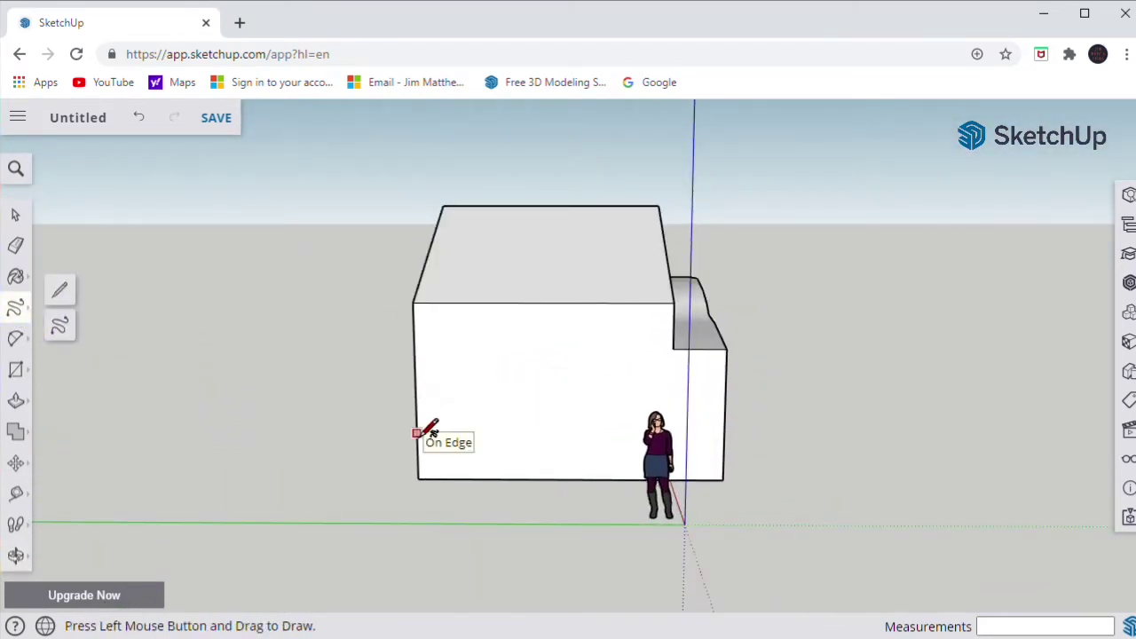
drag(415, 435, 726, 437)
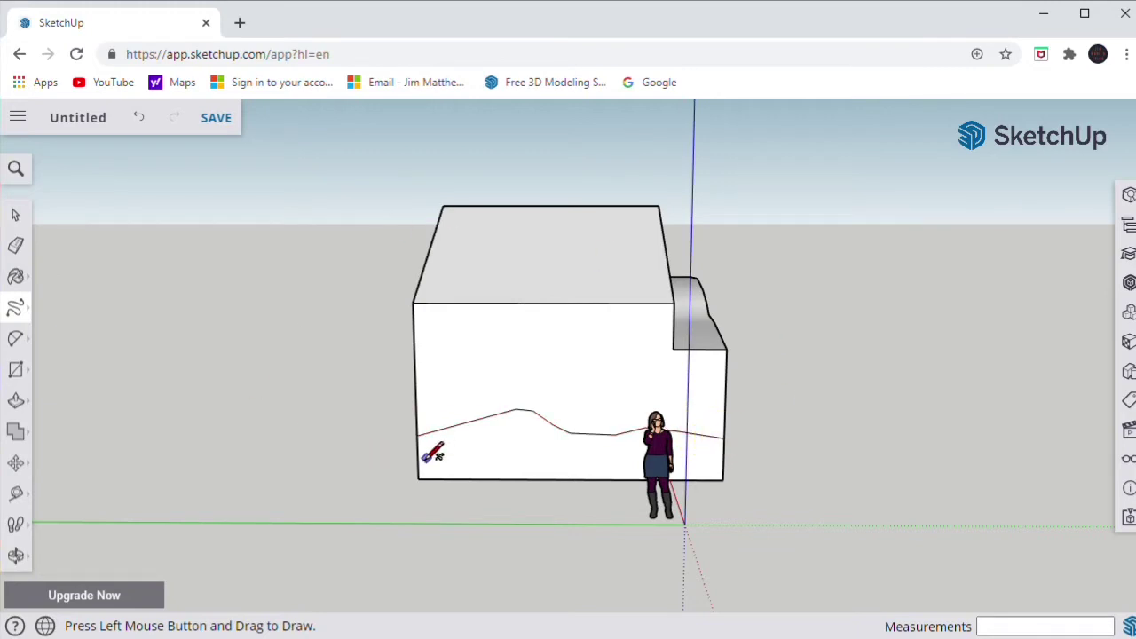
mouse_move(417, 457)
mouse_down()
mouse_move(726, 451)
mouse_move(723, 460)
mouse_up()
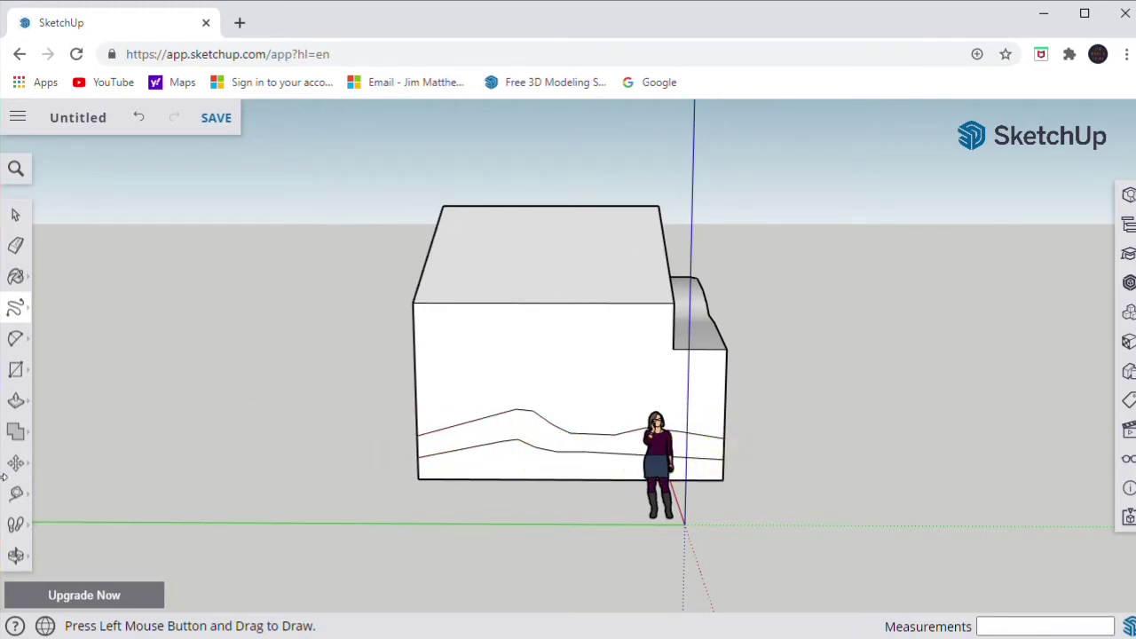
Pull the lowest band of the end face out 1952 mm and the band above it out by a shorter distance
click(16, 402)
drag(497, 468, 499, 493)
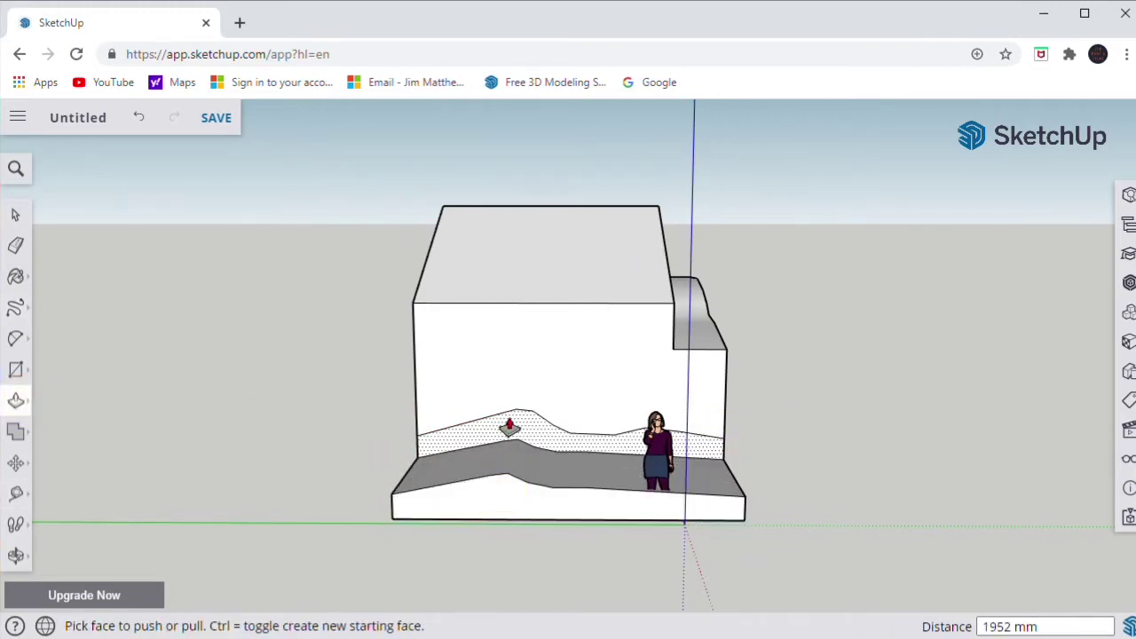
drag(515, 427, 512, 455)
Move the person figure out of the lowest terrace to open ground beside the terrace's outer corner
click(15, 215)
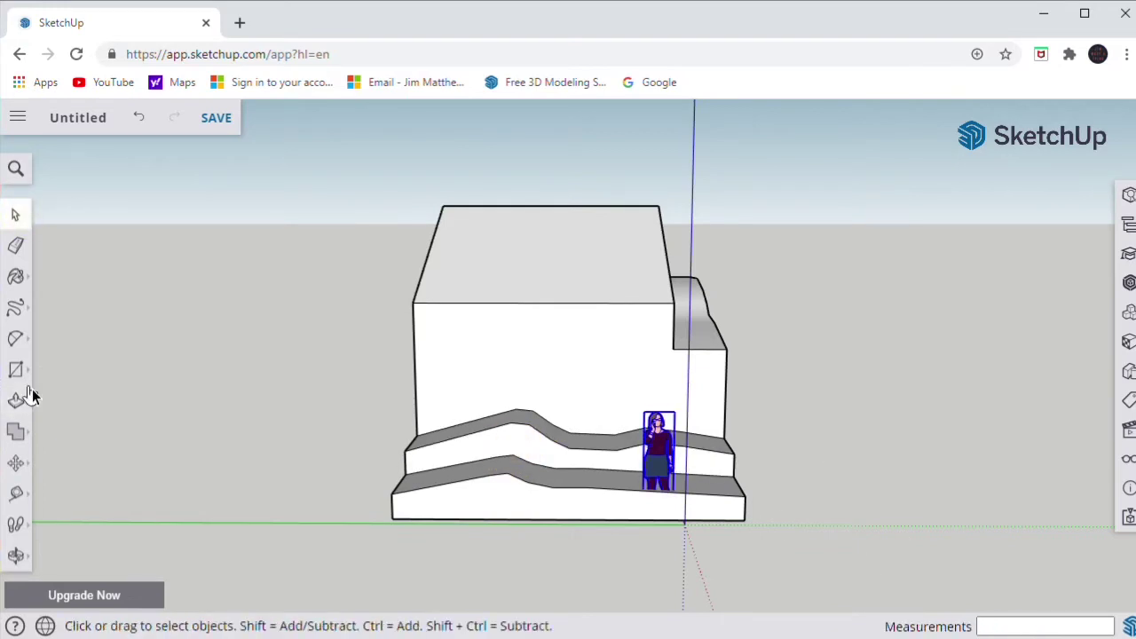
click(16, 463)
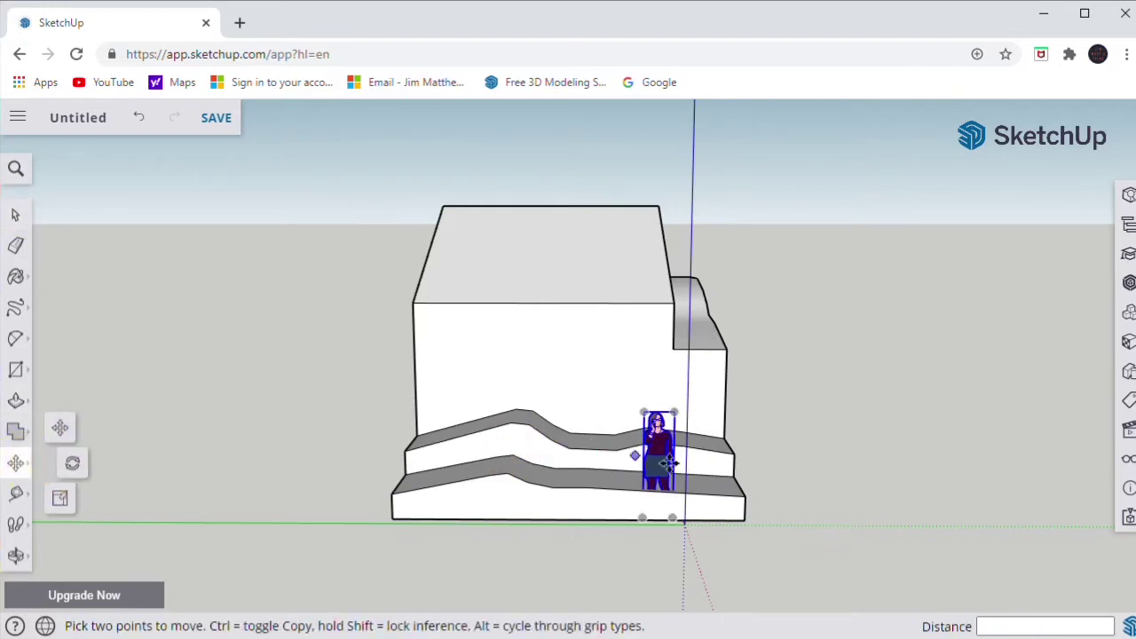
click(658, 513)
click(655, 510)
click(659, 515)
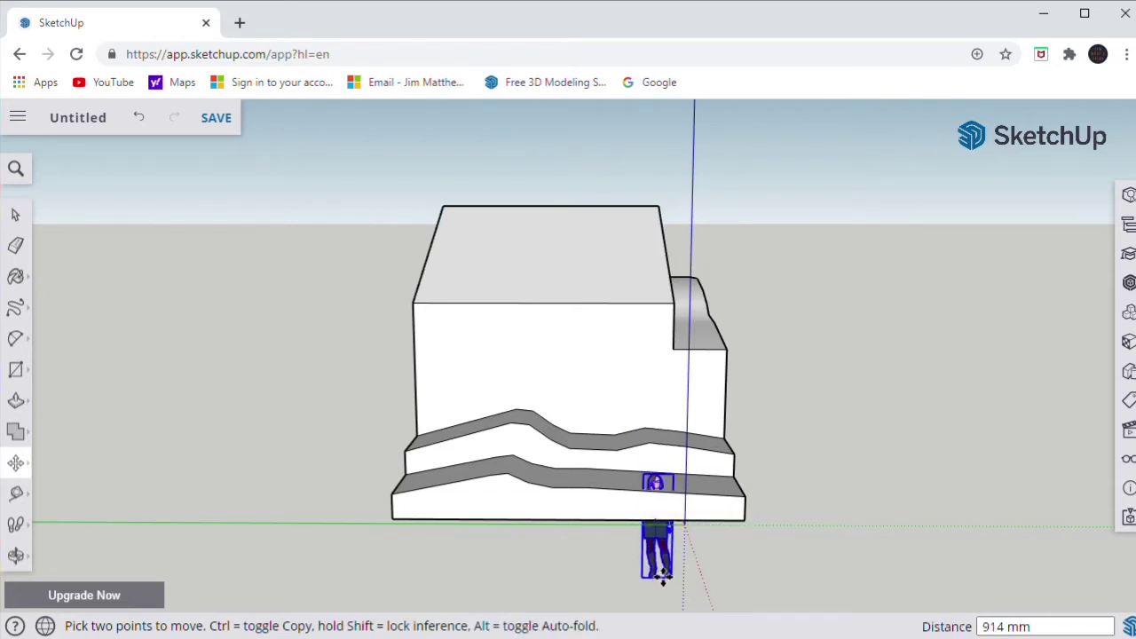
click(778, 525)
Draw a 5740 mm by 1972 mm rectangle on the pulled-out side wall, standing on its base edge
click(16, 555)
drag(172, 495, 446, 346)
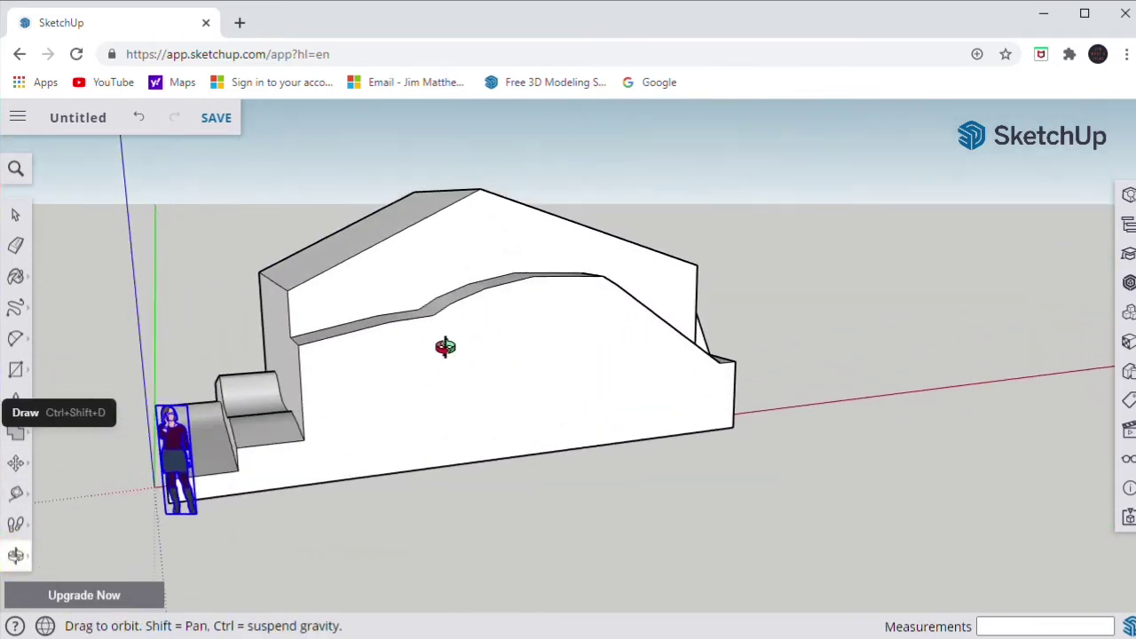
click(16, 369)
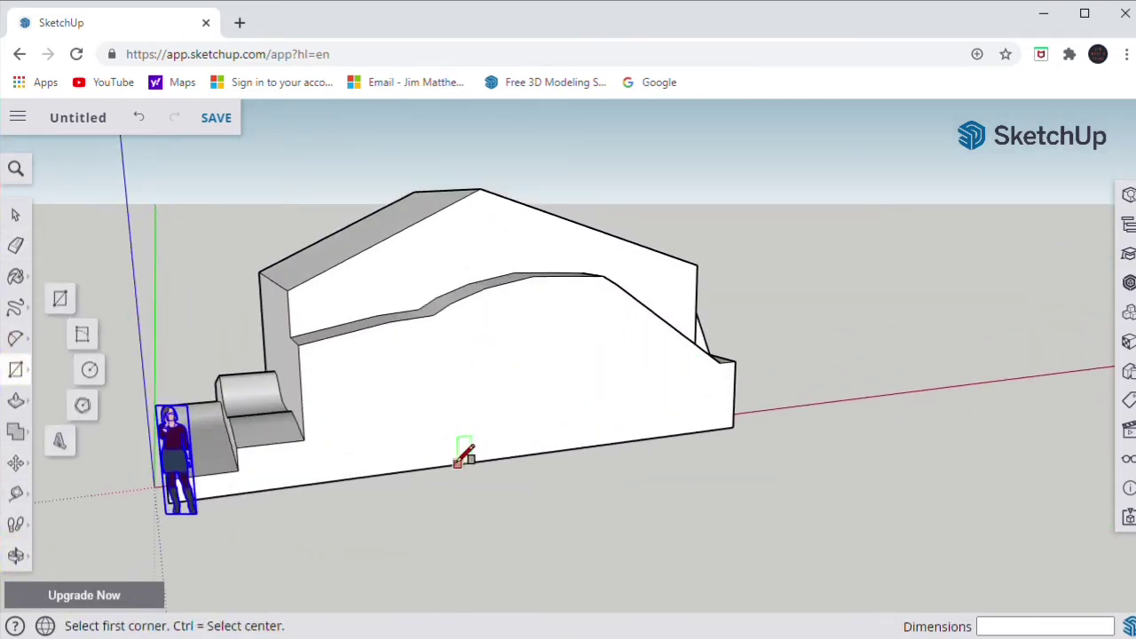
click(339, 479)
click(655, 335)
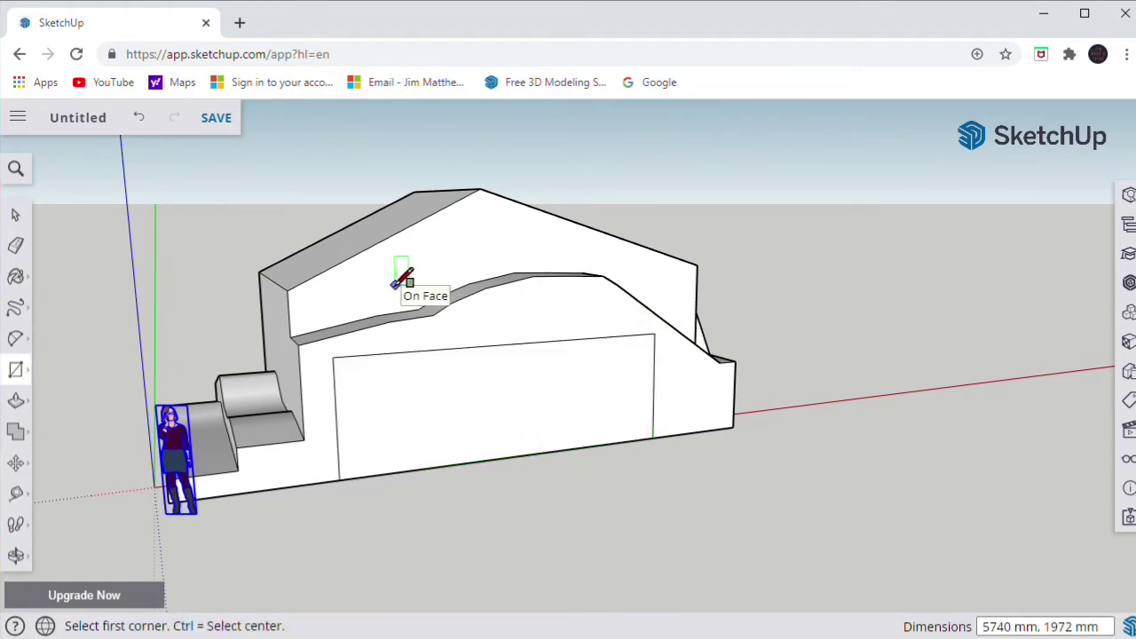
Draw a tall narrow panel inside the large rectangle, from just inside its upper corner down to the base edge
scroll(432, 400, up, 5)
click(236, 305)
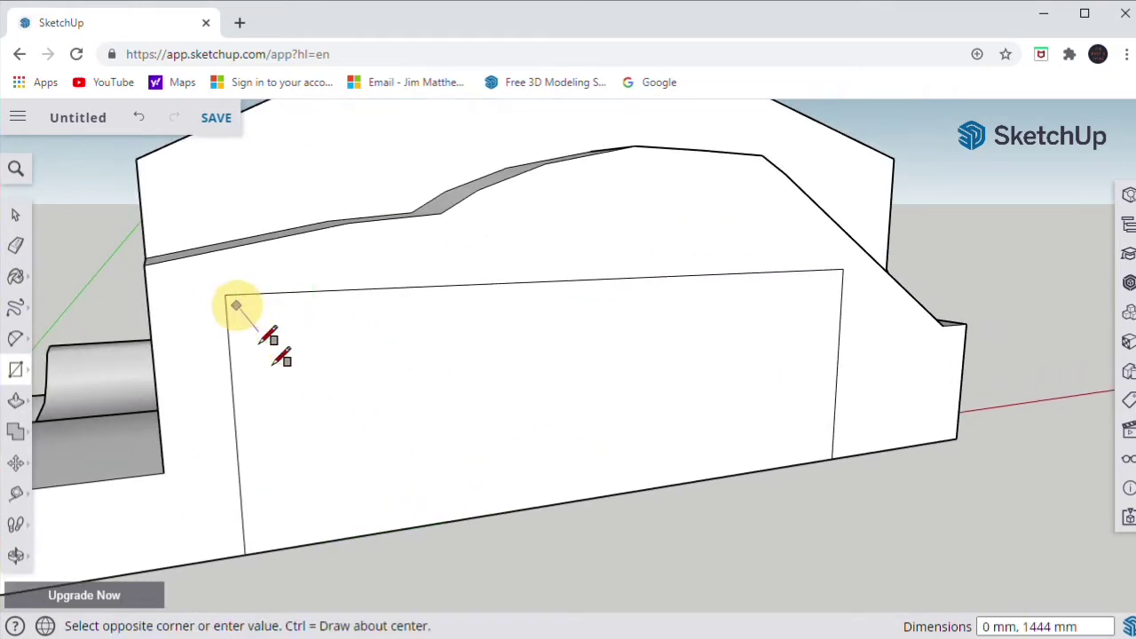
click(374, 532)
Copy the narrow panel and paste four copies in a row along the base edge, leaving narrow gaps between them
key(space)
click(356, 381)
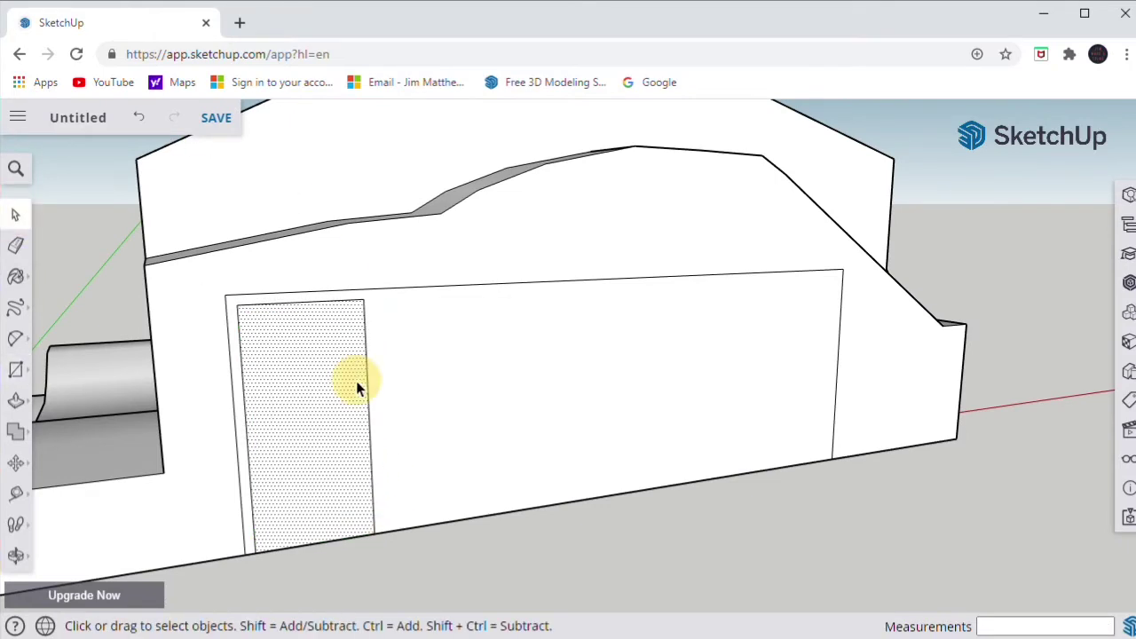
key(ctrl+c)
key(ctrl+v)
click(390, 533)
key(ctrl+v)
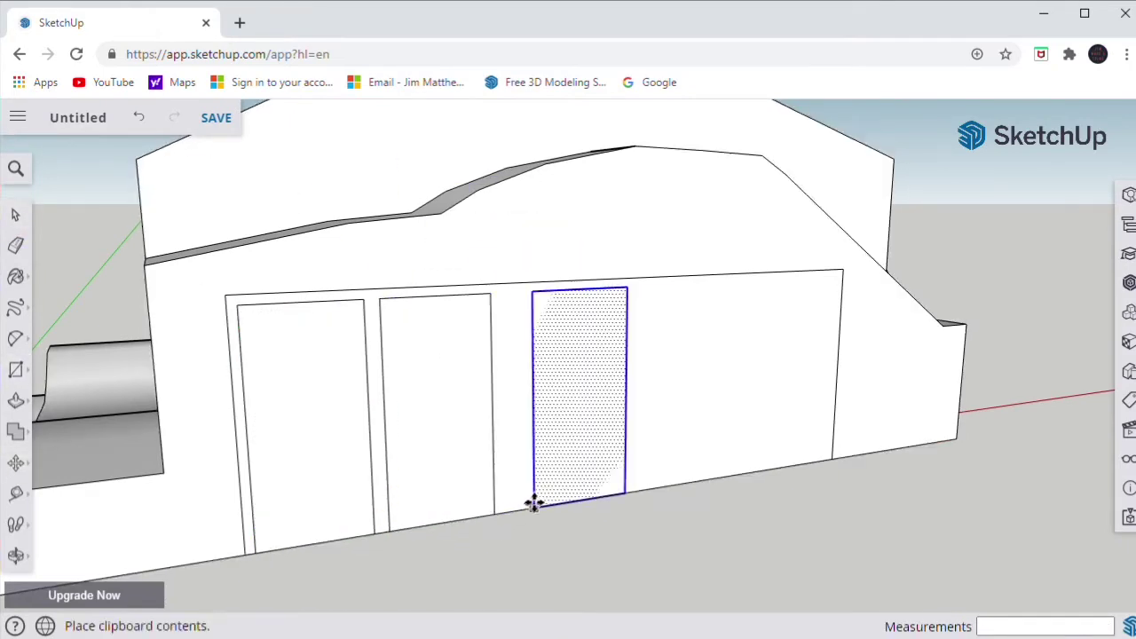
click(507, 515)
key(ctrl+v)
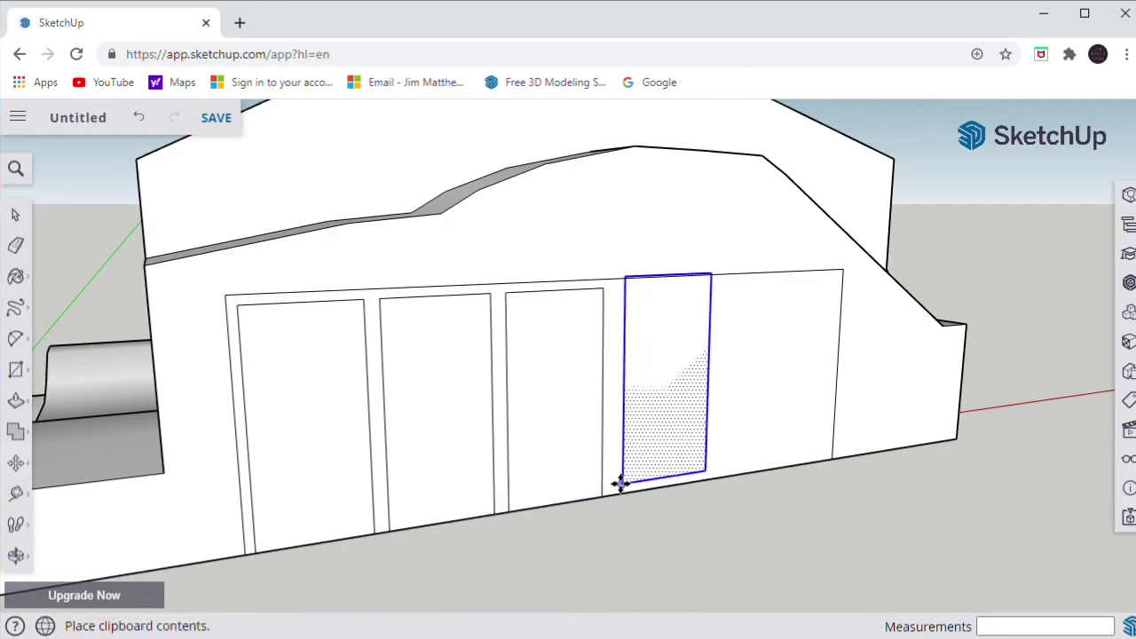
click(612, 494)
key(ctrl+v)
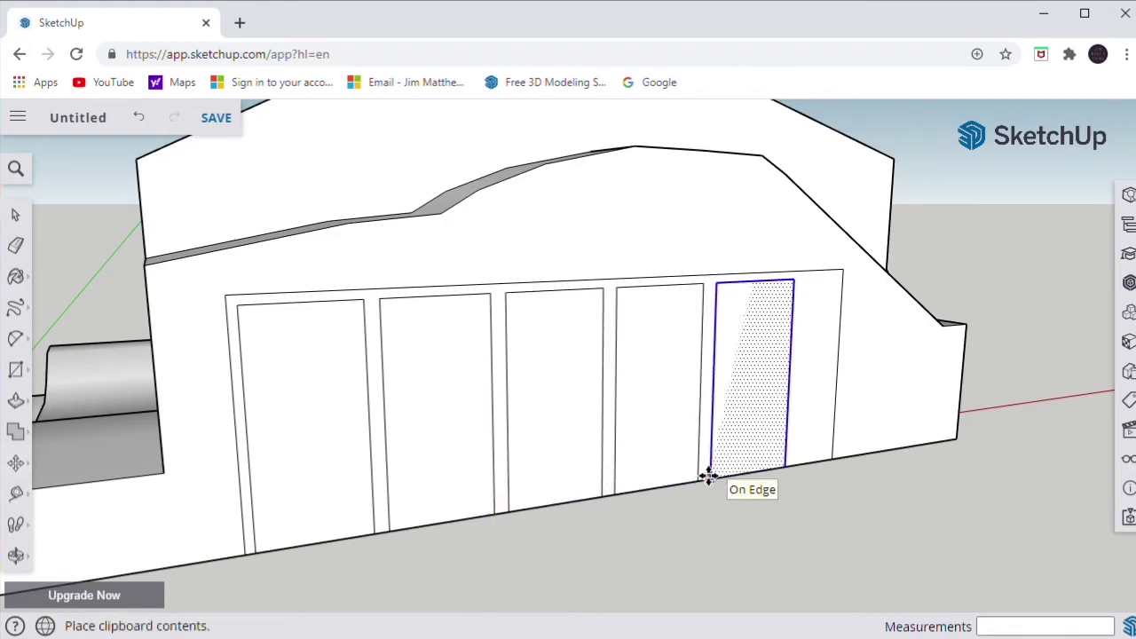
click(709, 479)
Shift the last panel 15 mm along the red axis and scale its width by 1.50 to fill the remaining opening
click(15, 463)
click(793, 375)
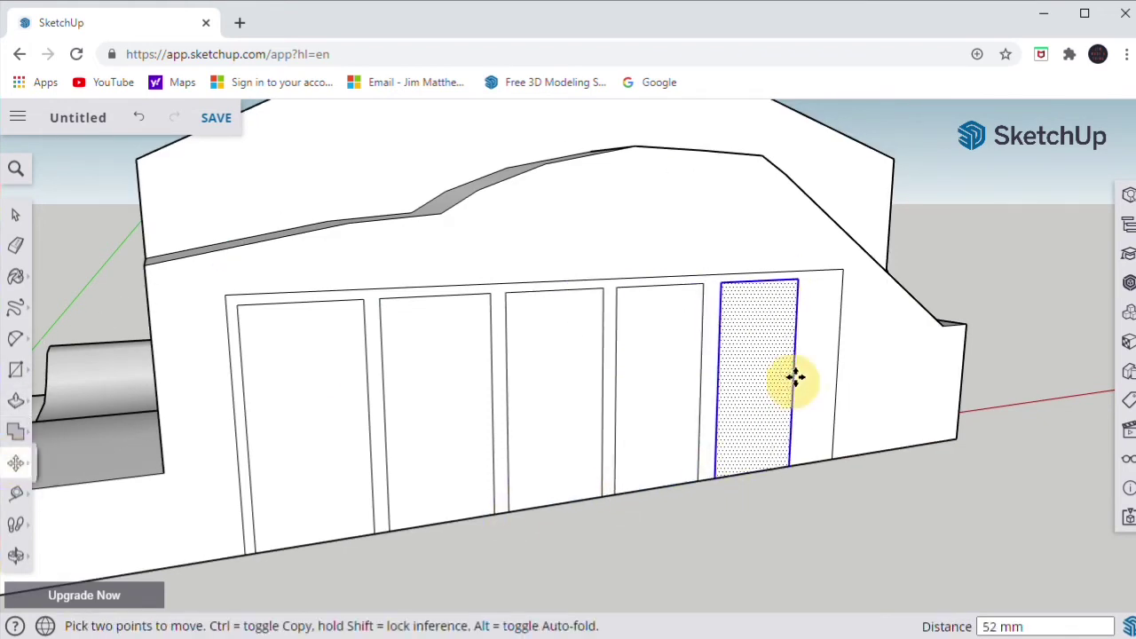
click(789, 374)
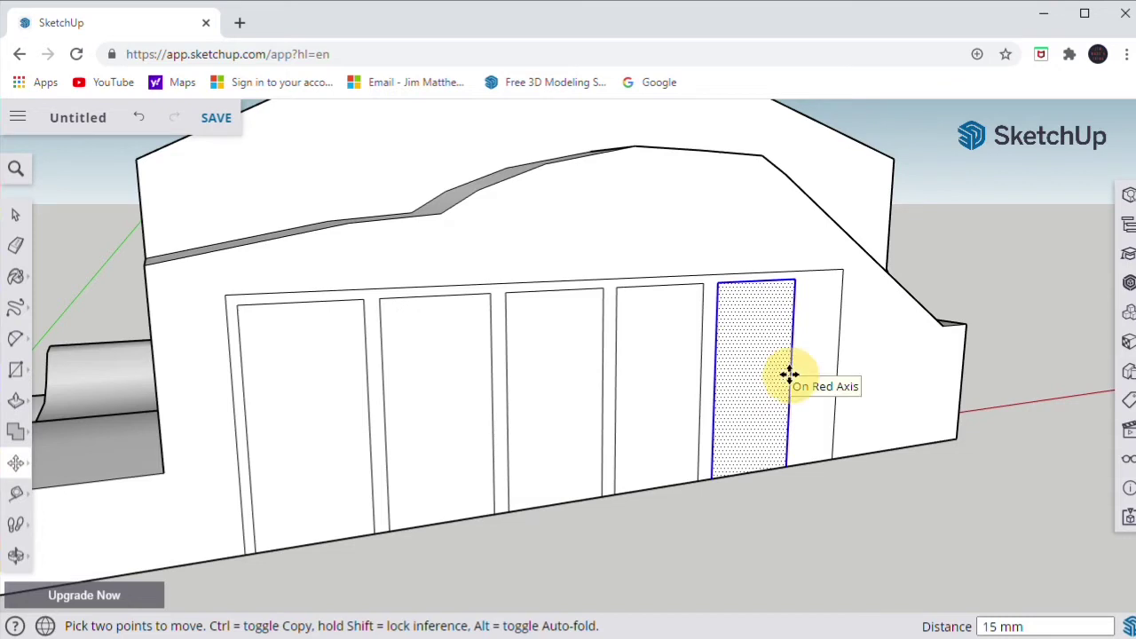
click(16, 469)
click(57, 499)
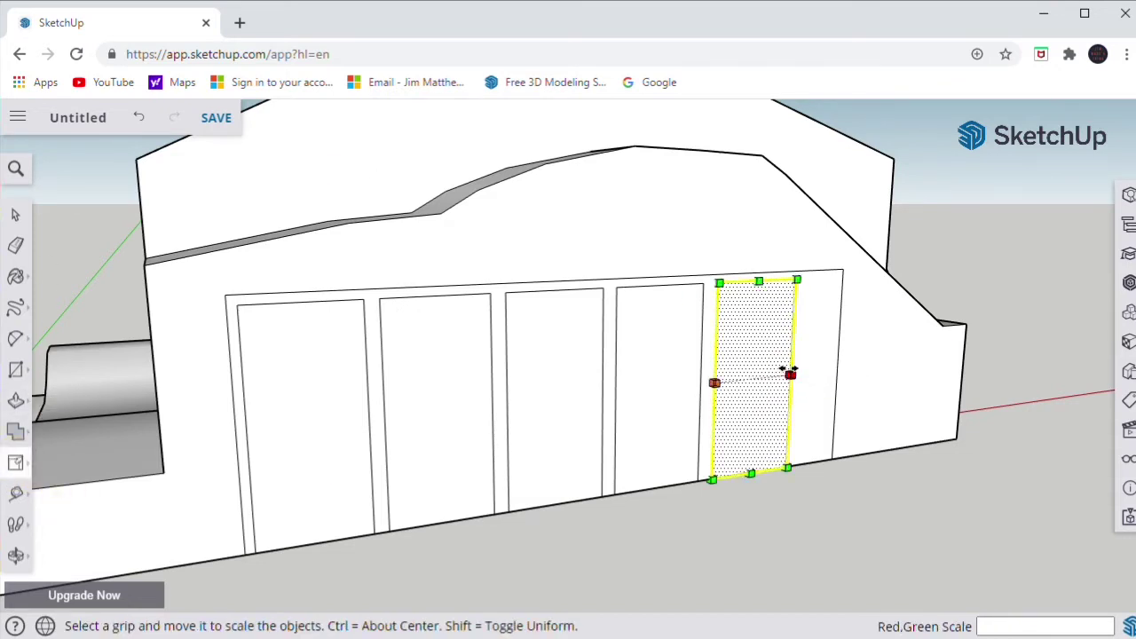
drag(791, 376, 811, 365)
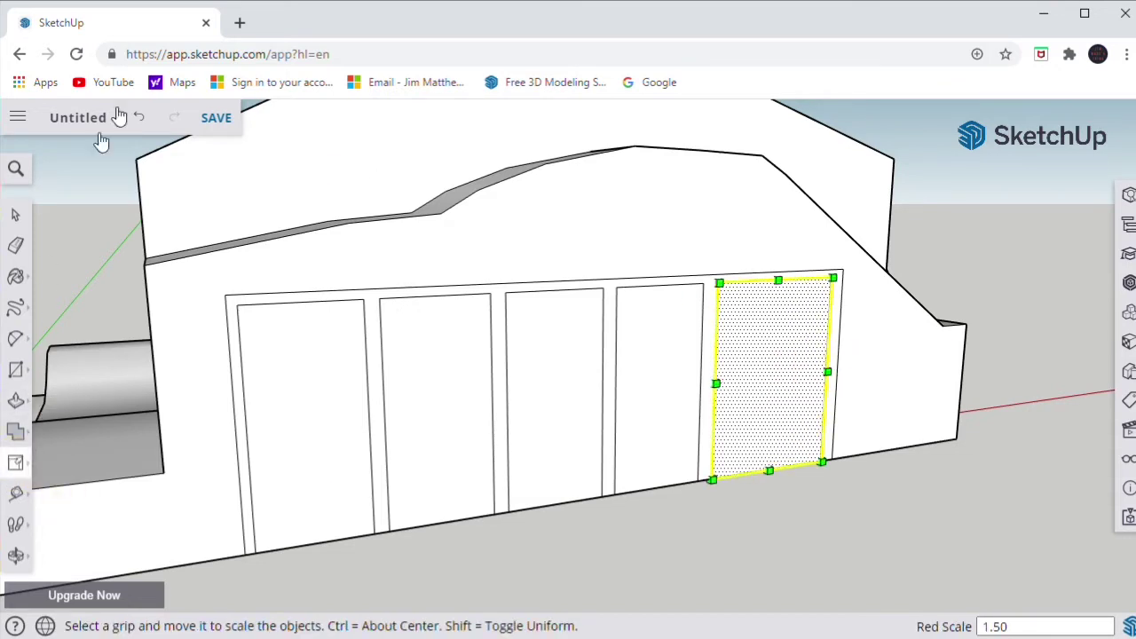
Paint all five panels with the Translucent Glass Blue material from Glass and Mirrors
key(b)
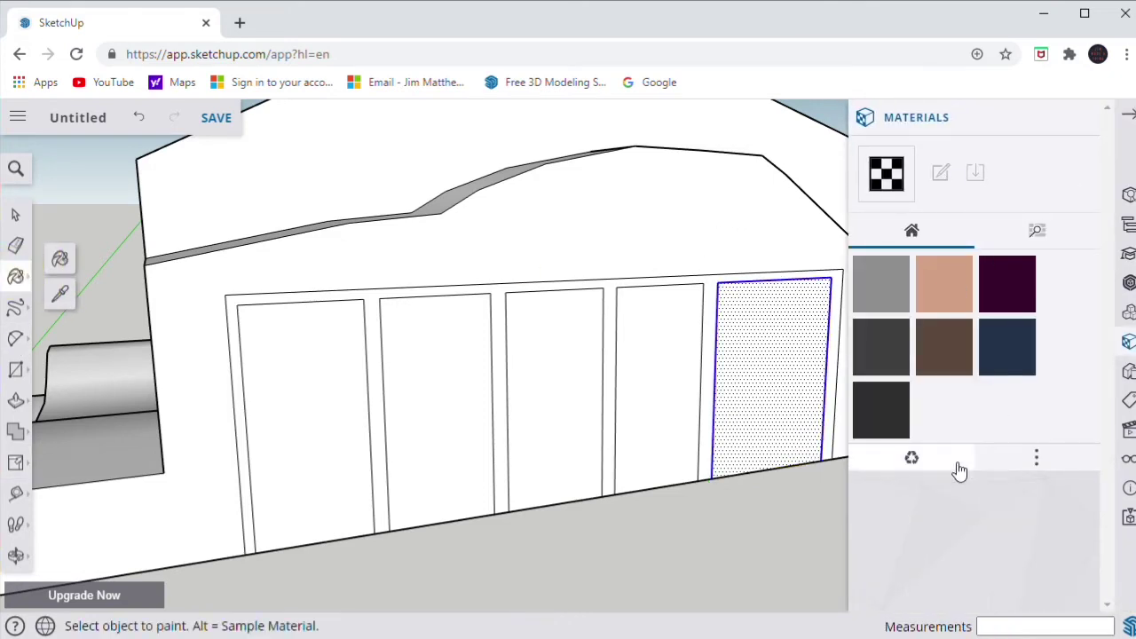
click(1034, 461)
click(1037, 464)
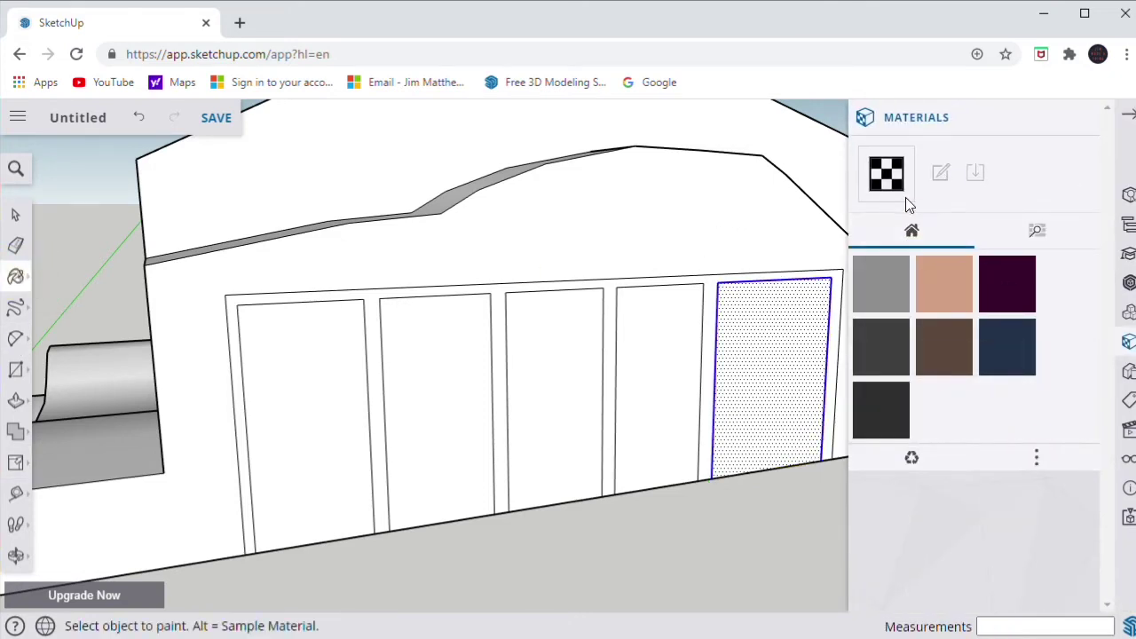
click(1036, 233)
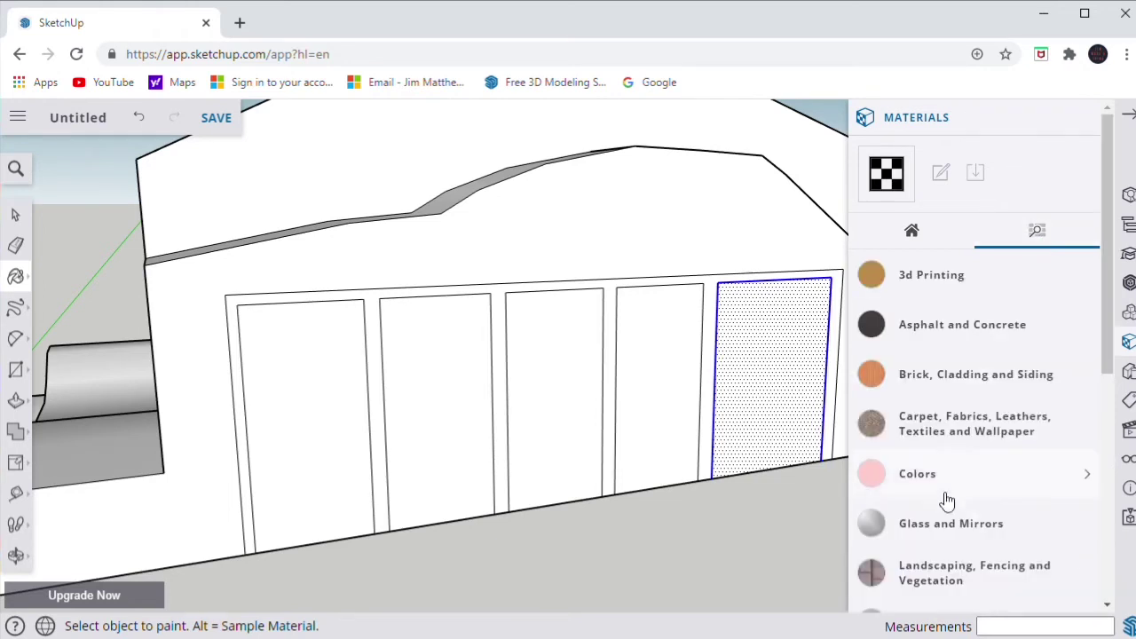
click(948, 505)
scroll(1020, 497, down, 1)
click(1070, 484)
click(264, 372)
click(414, 353)
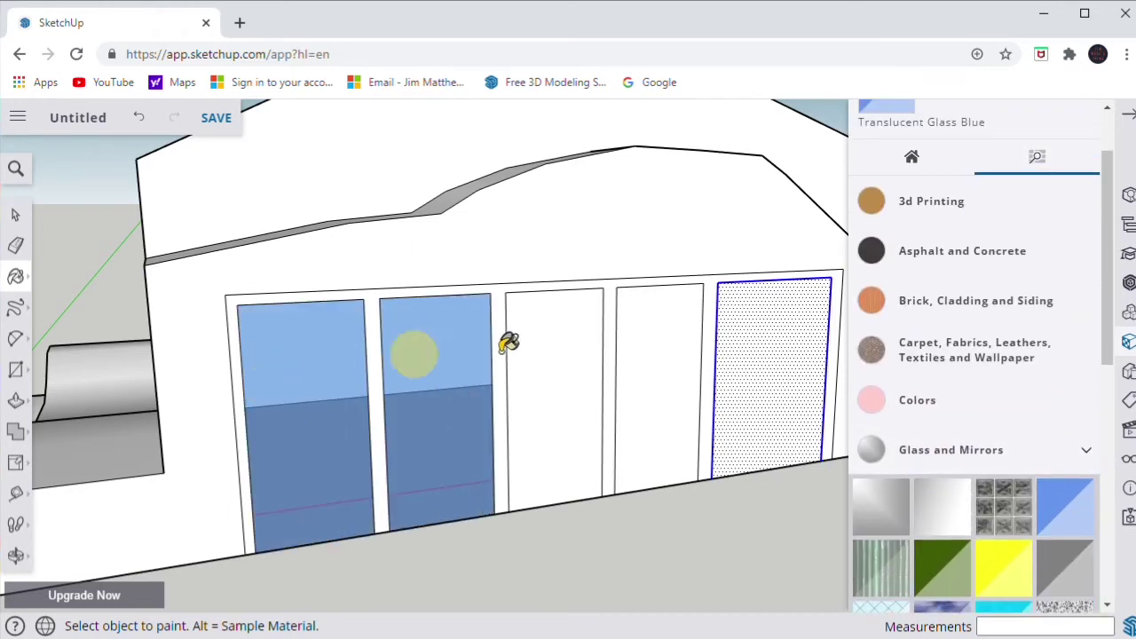
click(546, 346)
click(679, 338)
click(747, 337)
Paint the frame around the glass panels with a gray material from the Metal collection
scroll(963, 453, down, 2)
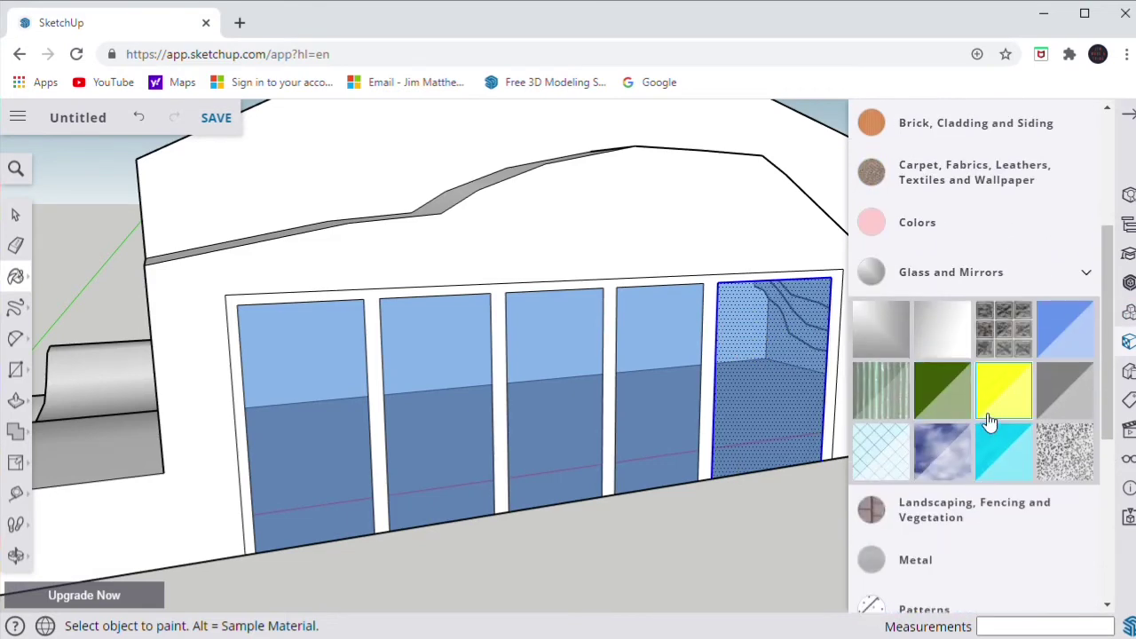
click(952, 507)
scroll(959, 497, down, 5)
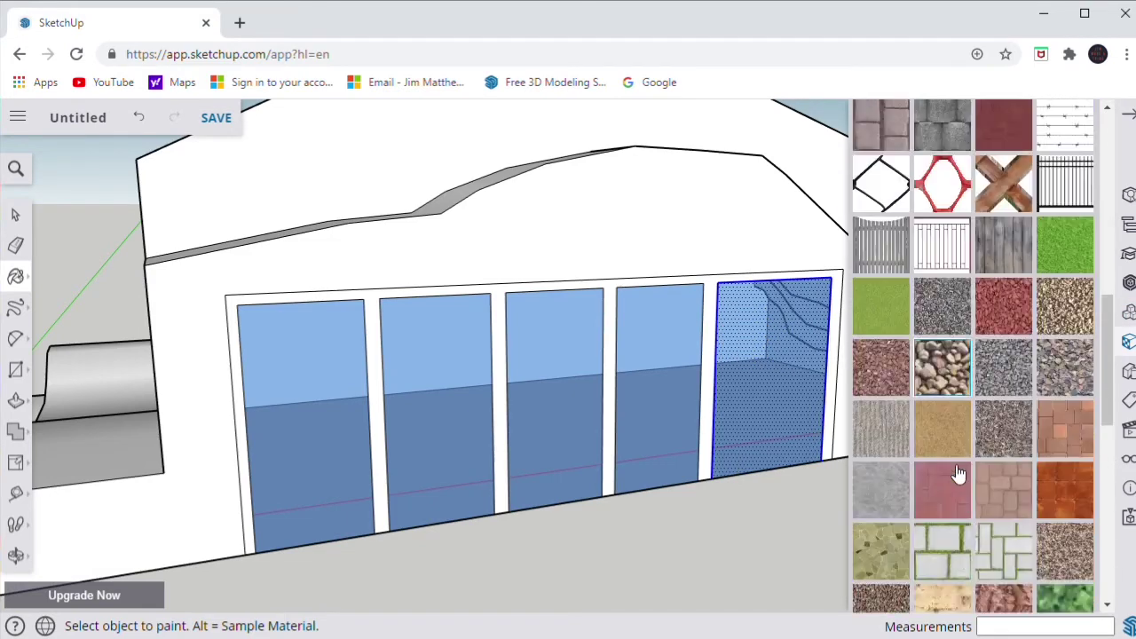
scroll(961, 468, up, 5)
scroll(961, 453, up, 3)
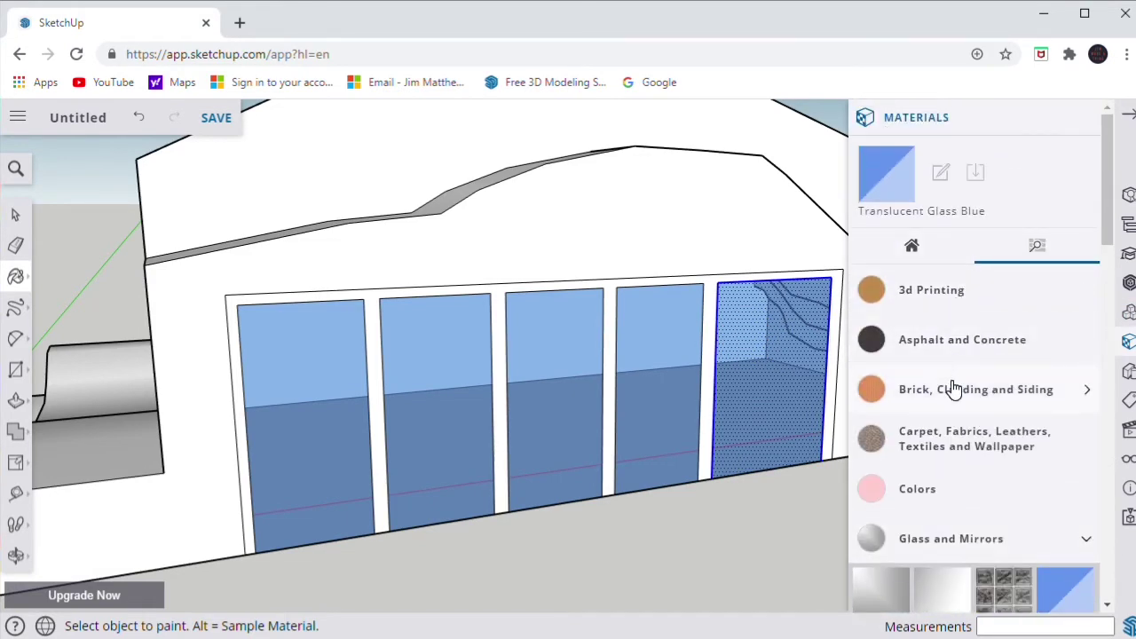
scroll(951, 346, down, 12)
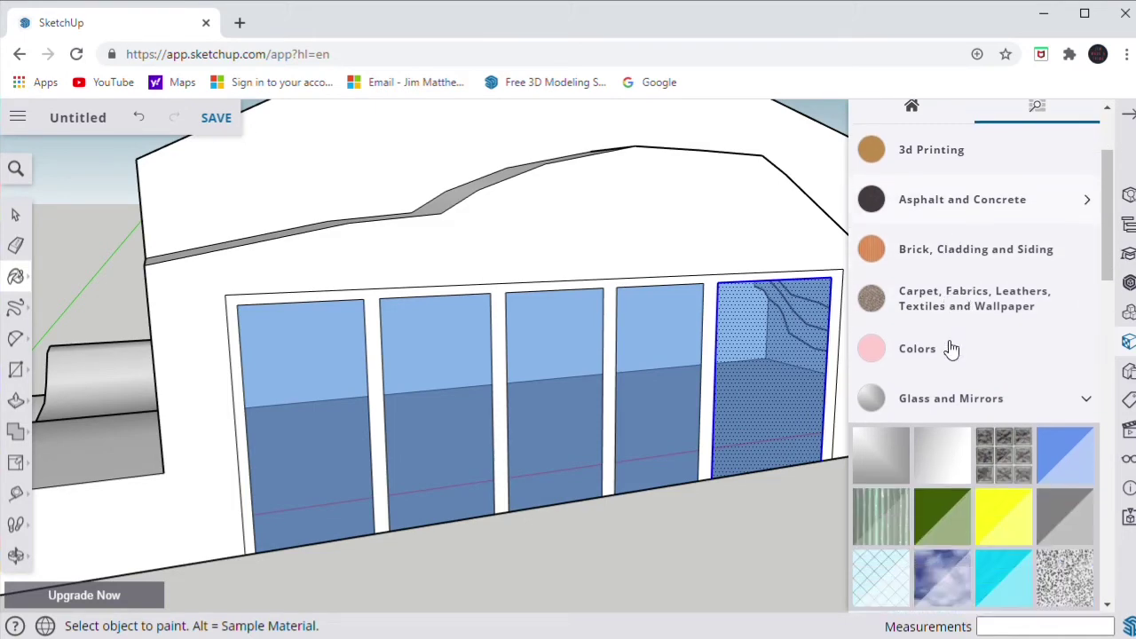
scroll(952, 346, down, 1)
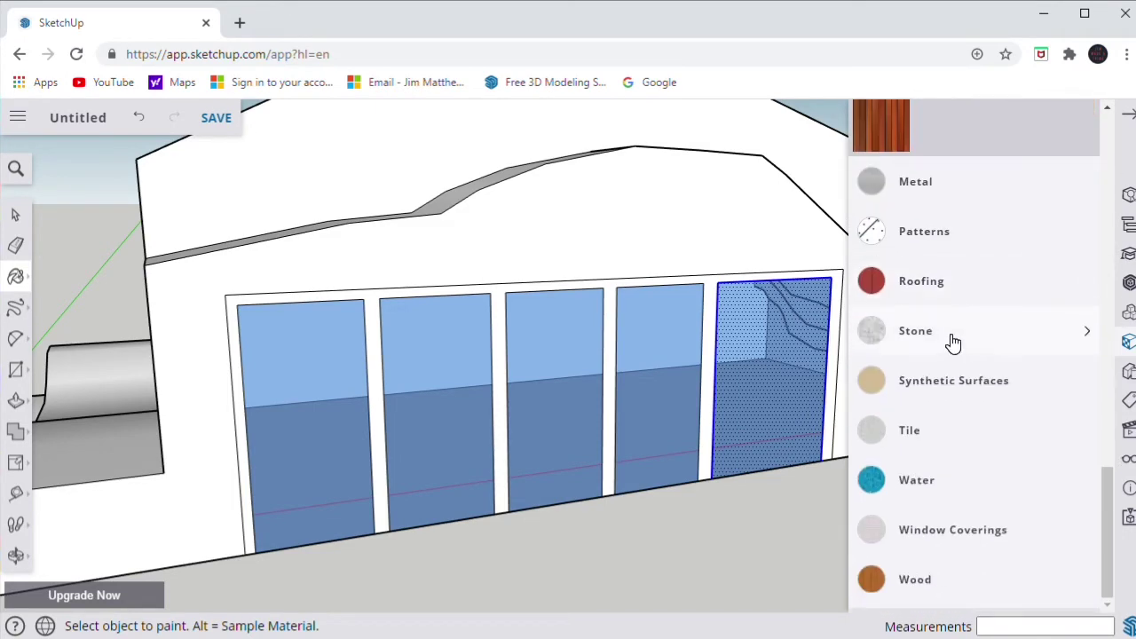
click(949, 186)
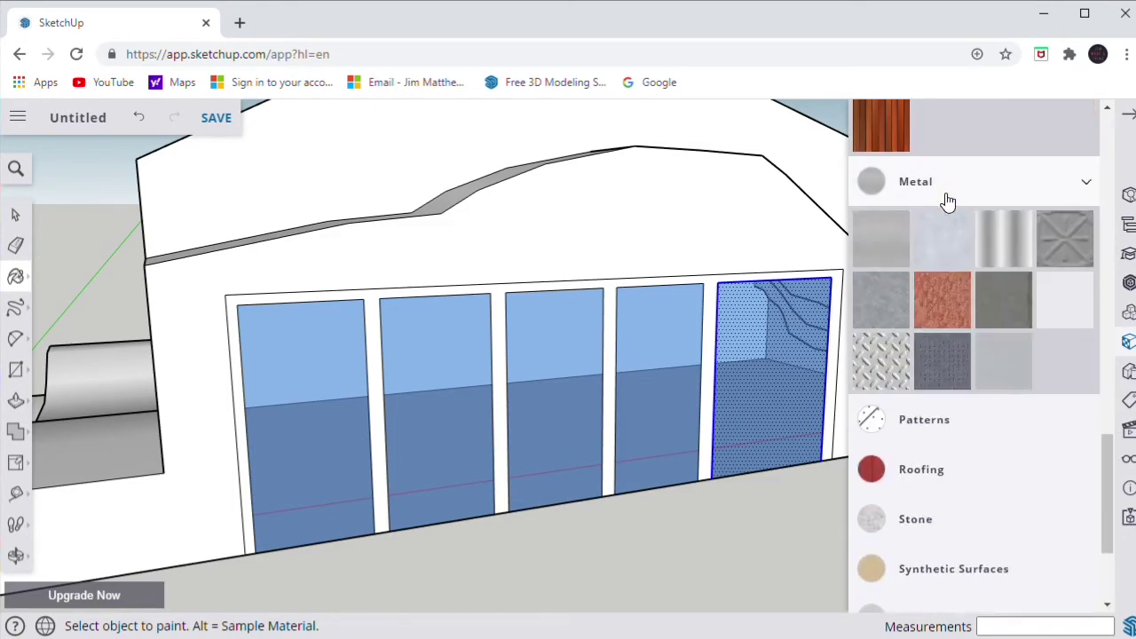
click(497, 284)
Pull the gray metal frame about 241 mm out from the wall, and extend it farther outward with a second Push/Pull
click(16, 401)
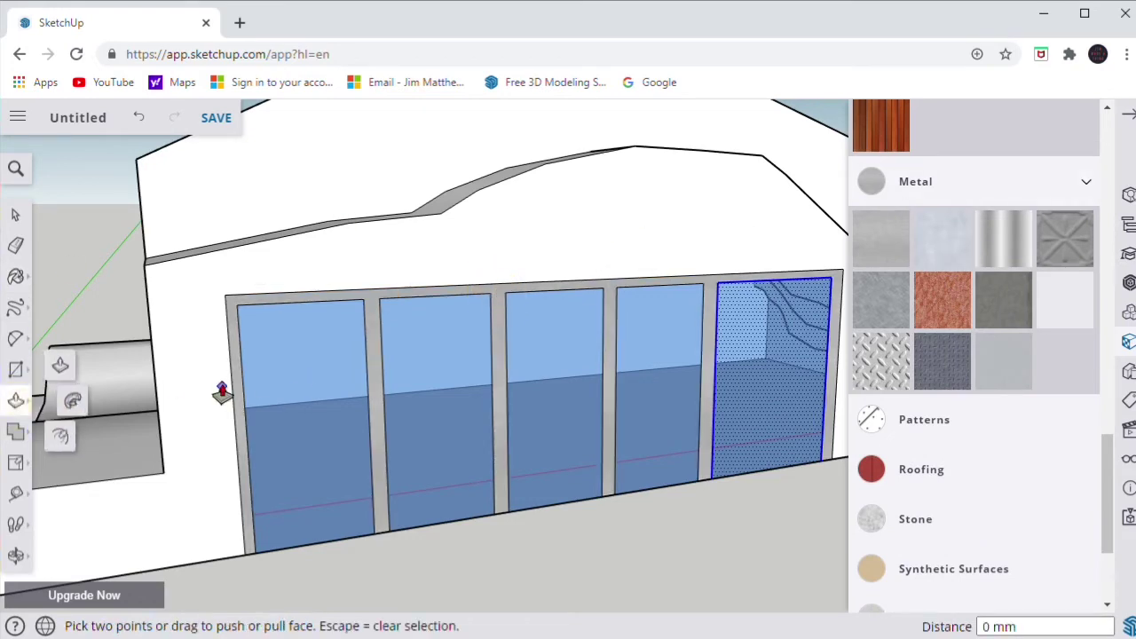
click(240, 393)
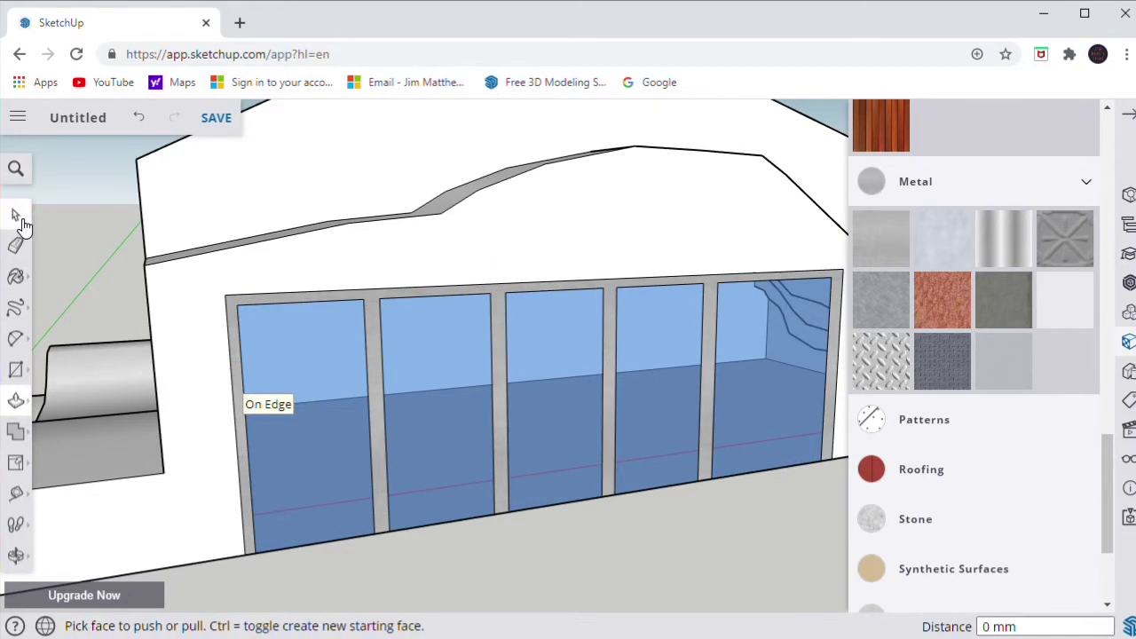
key(space)
click(247, 301)
click(15, 402)
scroll(231, 346, up, 5)
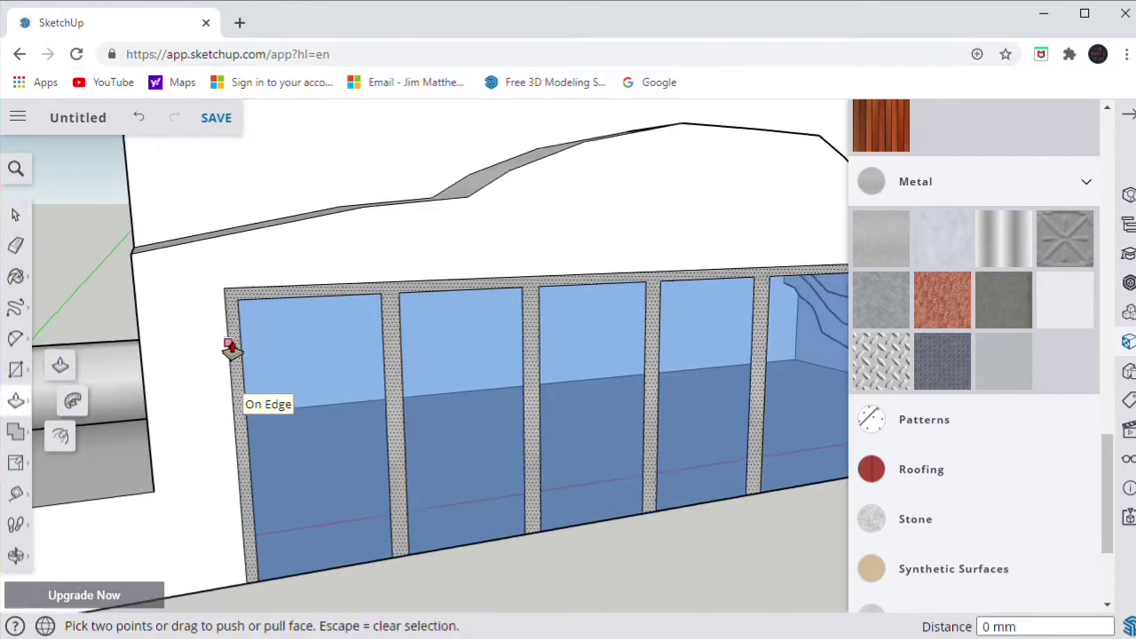
drag(232, 349, 246, 355)
scroll(588, 351, down, 7)
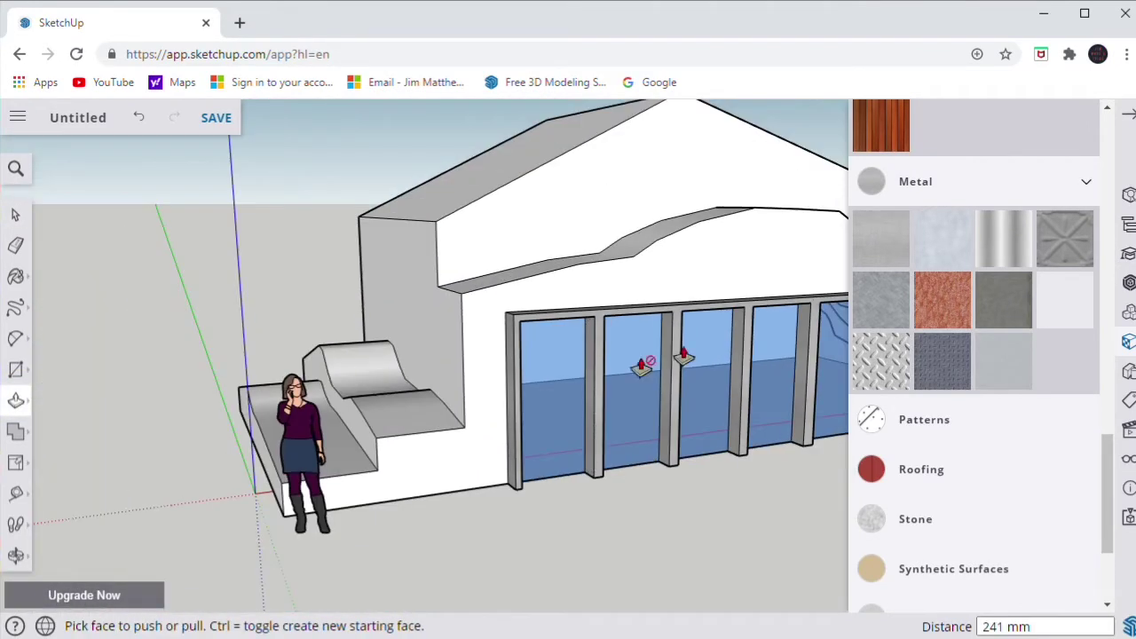
drag(598, 390, 608, 401)
Paint the front wall around the glazed opening with the reddish-brown wood plank material
click(16, 555)
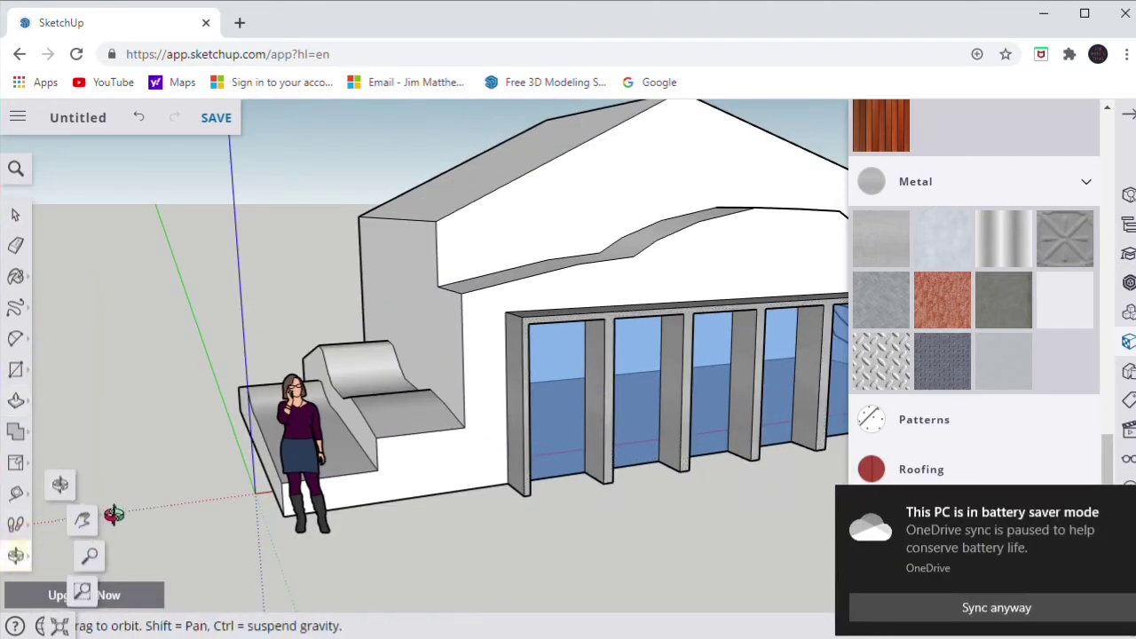
click(86, 522)
drag(809, 331, 344, 378)
click(23, 557)
click(60, 489)
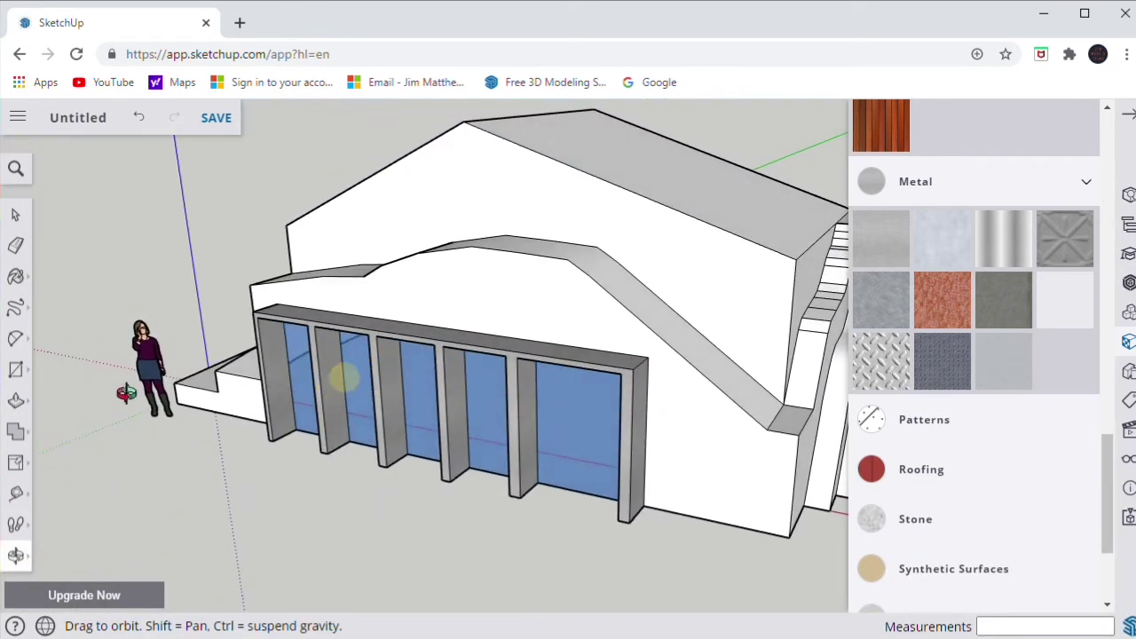
scroll(664, 350, down, 3)
click(15, 565)
click(86, 525)
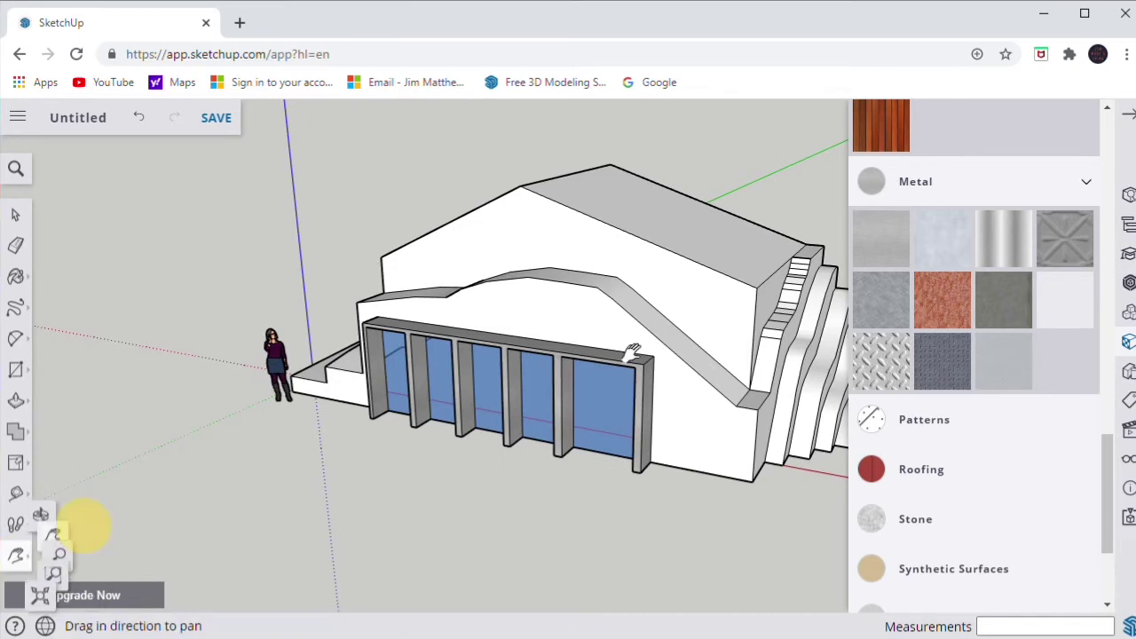
drag(631, 353, 509, 373)
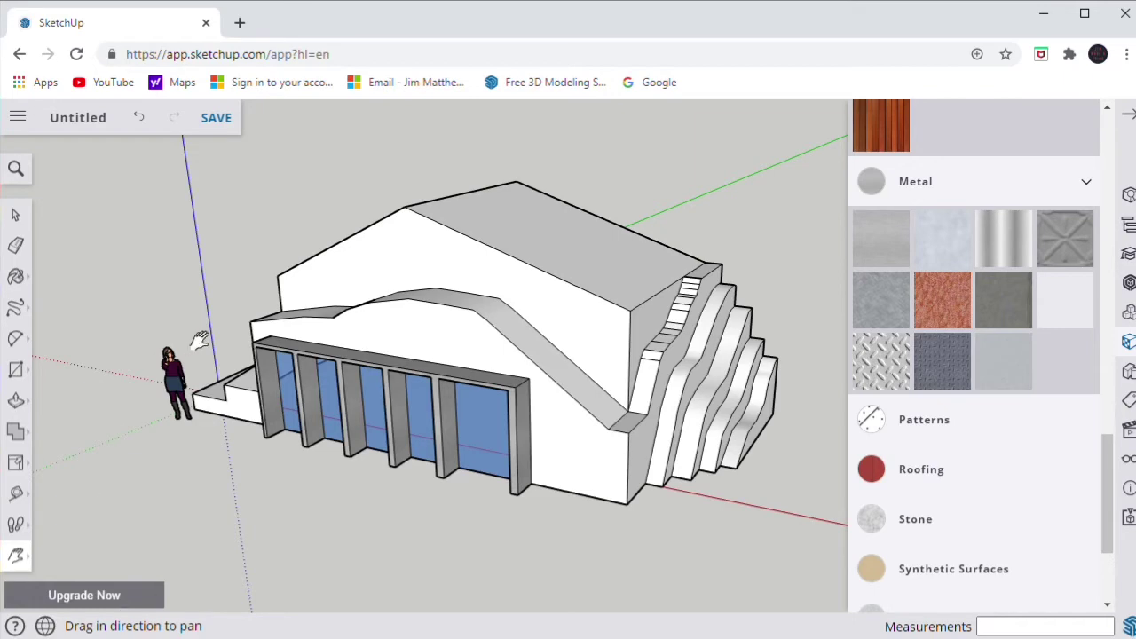
drag(558, 304, 545, 300)
click(882, 138)
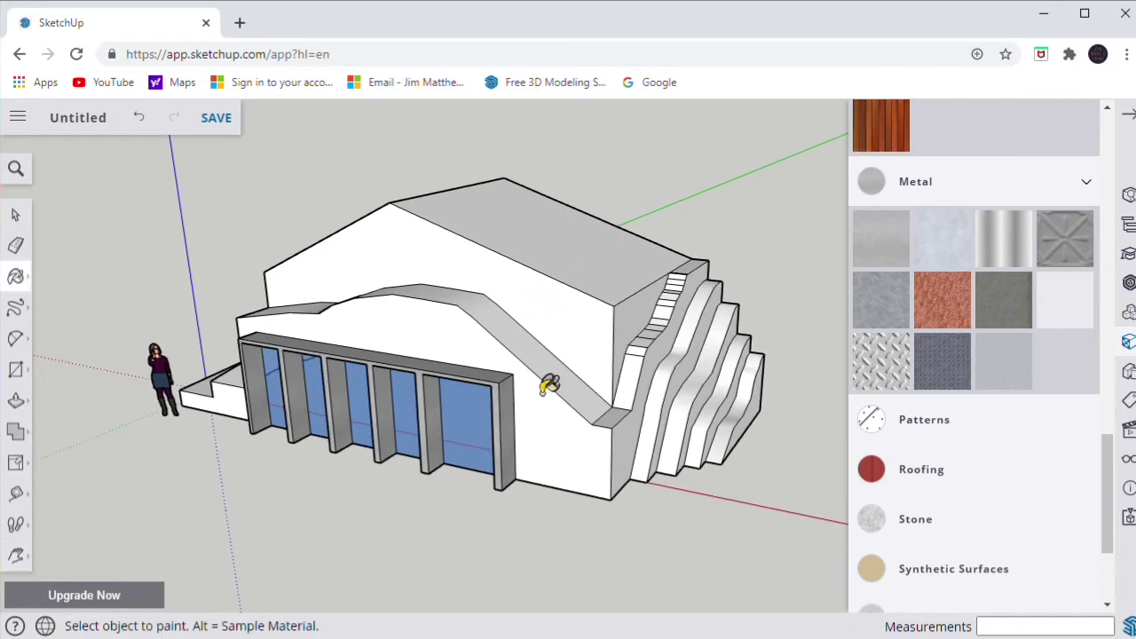
click(544, 428)
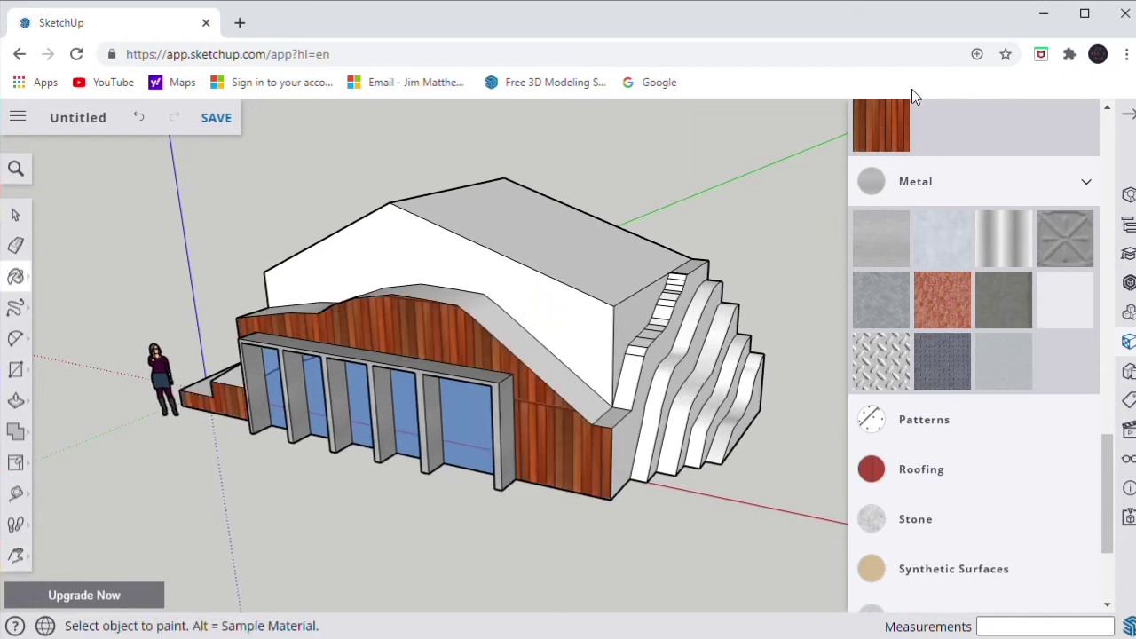
Paint the curved ledge above the wood wall and the adjoining side terrace with the green leafy vegetation material
click(12, 566)
click(62, 482)
mouse_move(497, 292)
mouse_down()
mouse_move(507, 234)
mouse_move(474, 307)
mouse_move(484, 311)
mouse_up()
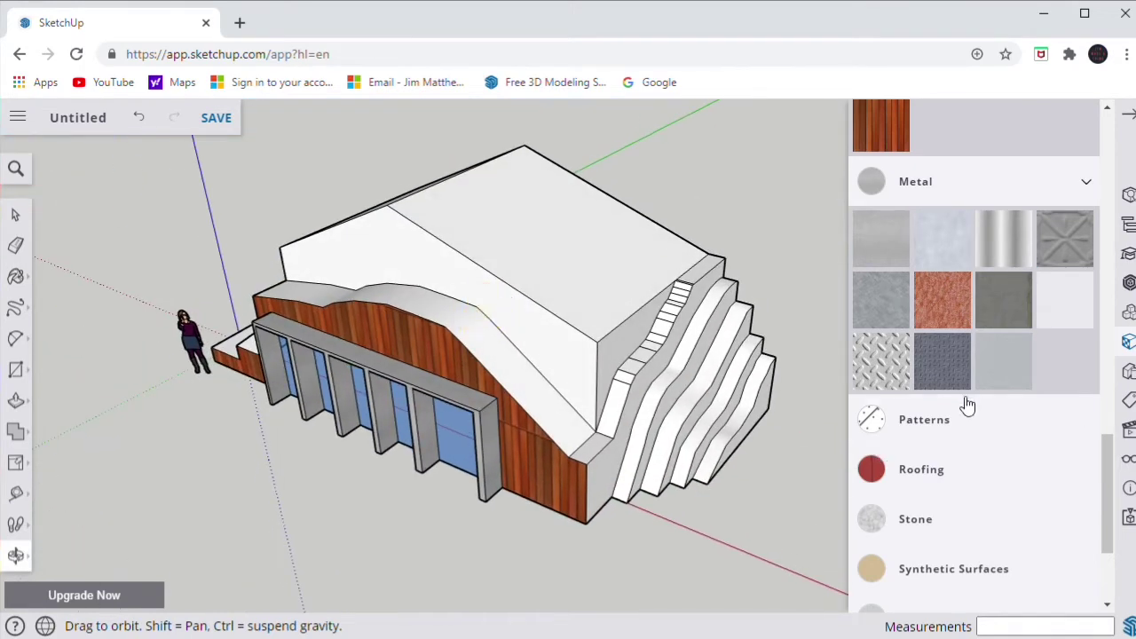
scroll(968, 406, up, 5)
click(948, 373)
click(497, 343)
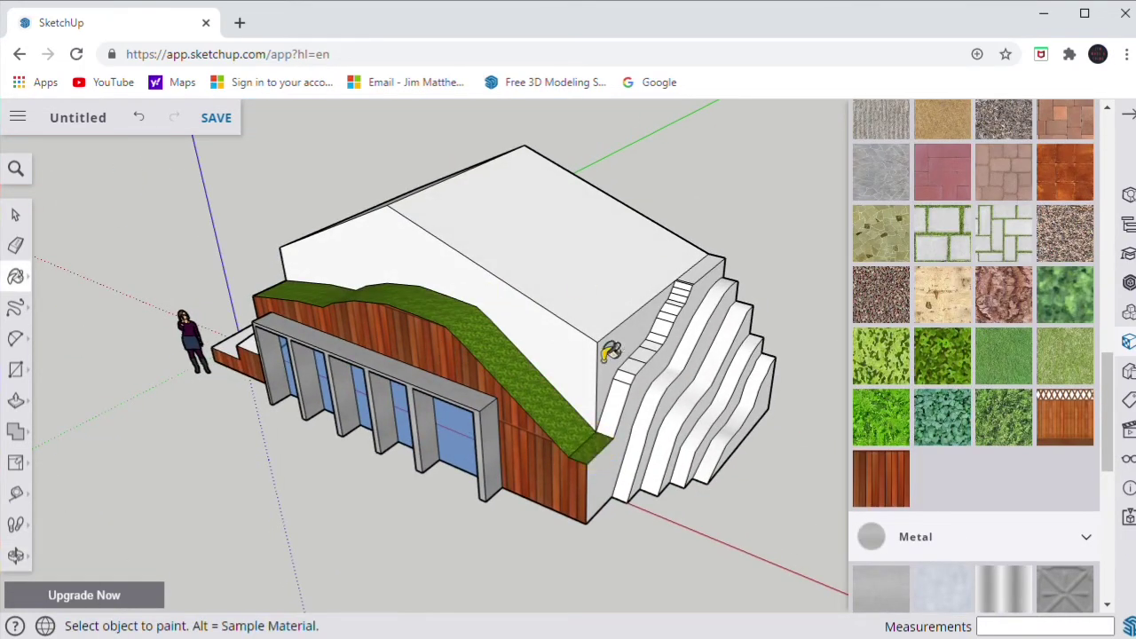
mouse_move(609, 353)
middle_down()
mouse_move(447, 307)
mouse_move(355, 319)
middle_up()
click(218, 491)
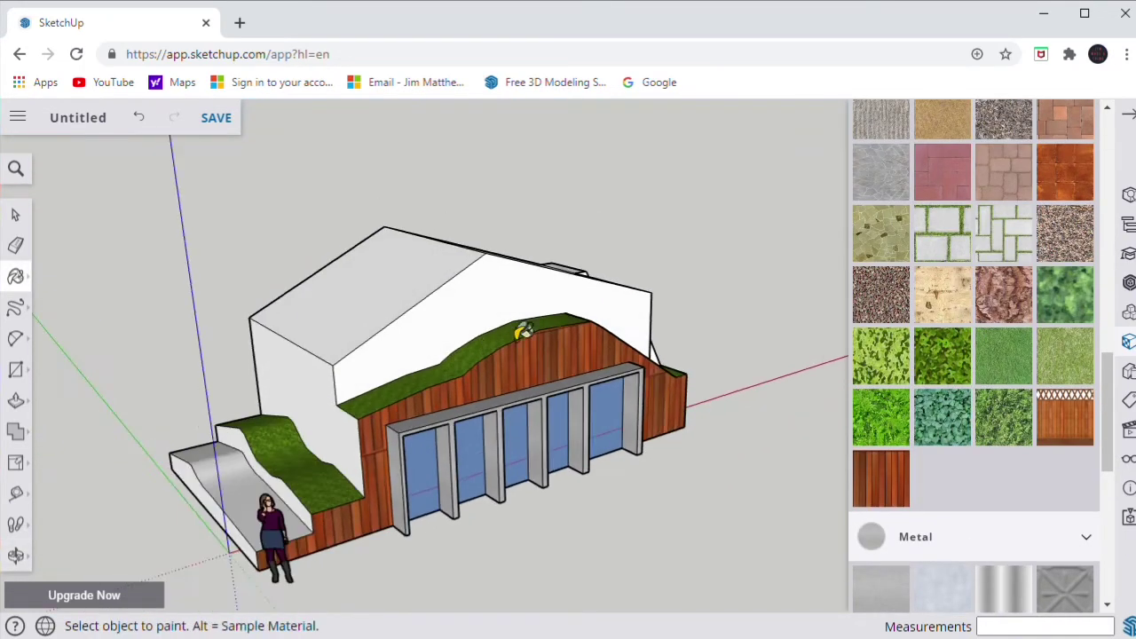
Paint the vertical side faces of the two terraces beside the figure with the wood plank material
click(881, 478)
click(284, 485)
click(240, 531)
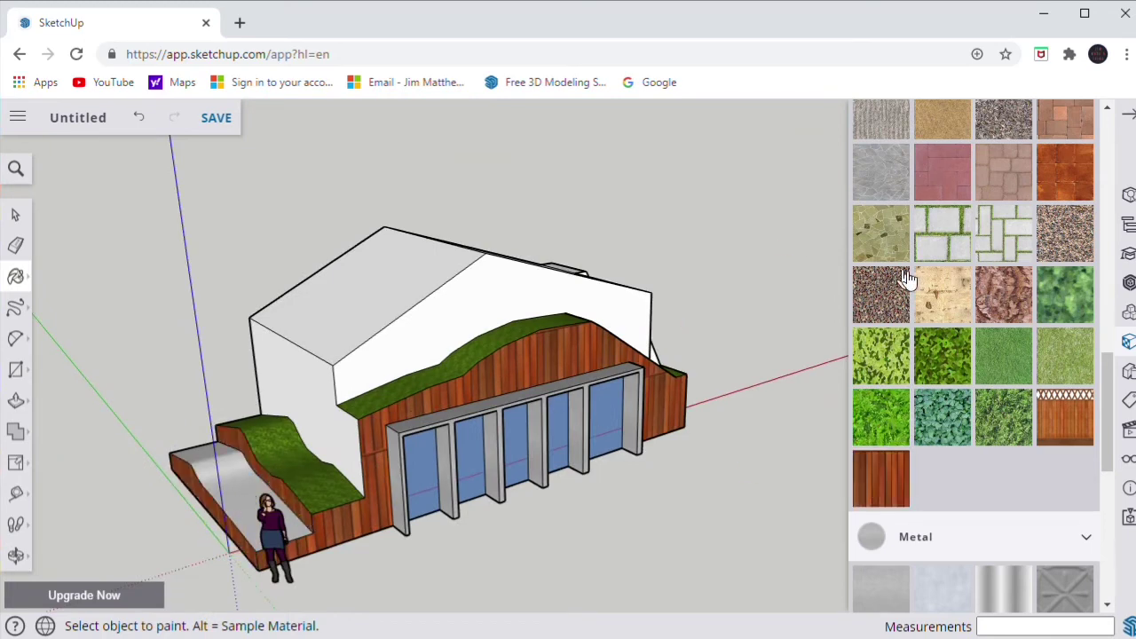
Paint the curved stepped terraces on the far side of the building with the gray flagstone material
scroll(956, 278, up, 2)
middle_drag(736, 199, 632, 374)
click(639, 425)
click(673, 426)
click(691, 436)
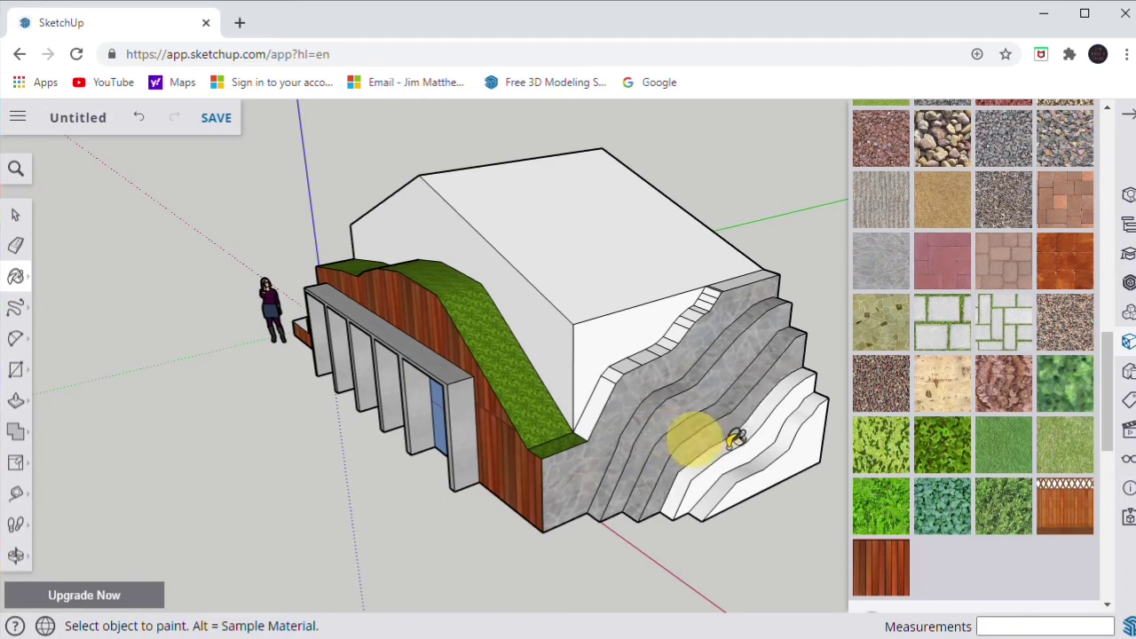
click(744, 446)
click(785, 471)
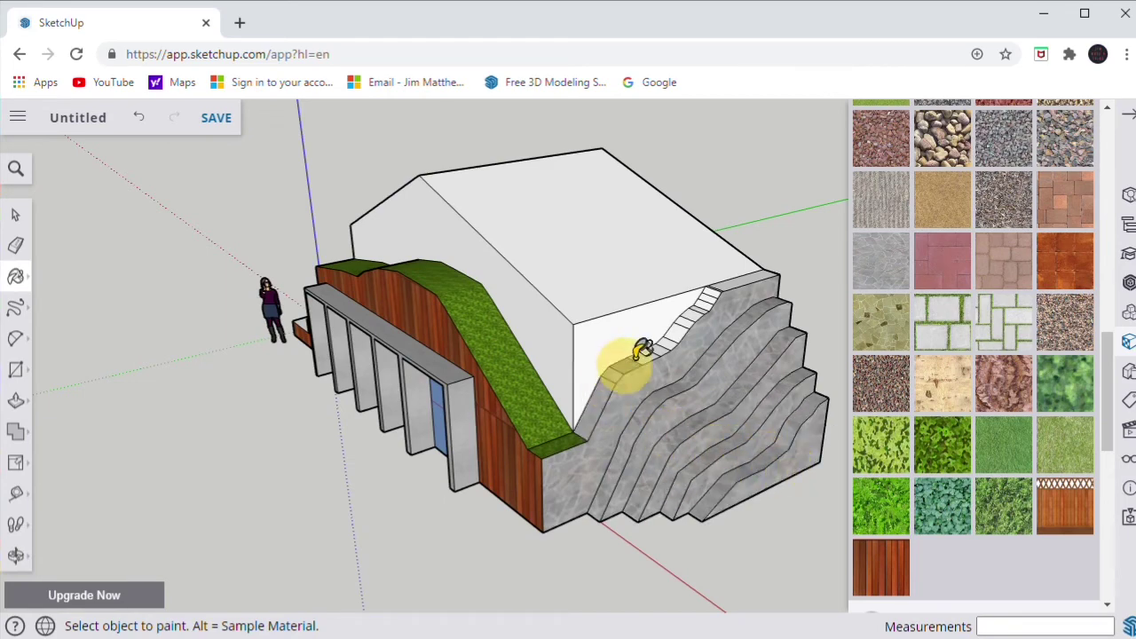
Paint the small segmented step faces along the top terrace with the same gray flagstone material
click(631, 363)
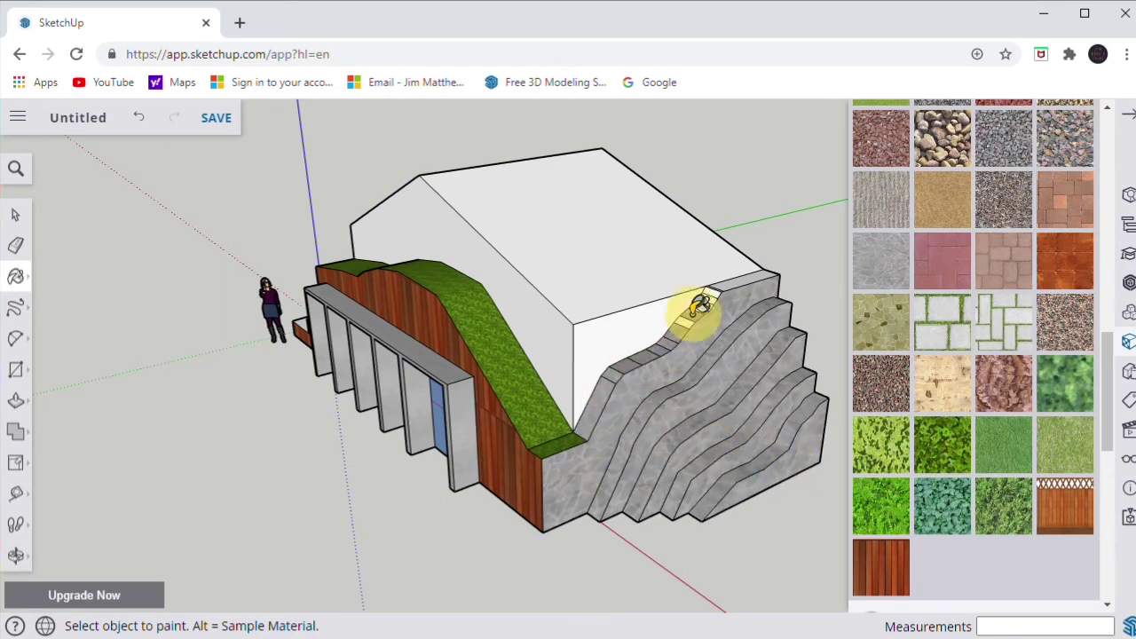
scroll(697, 307, up, 5)
click(743, 260)
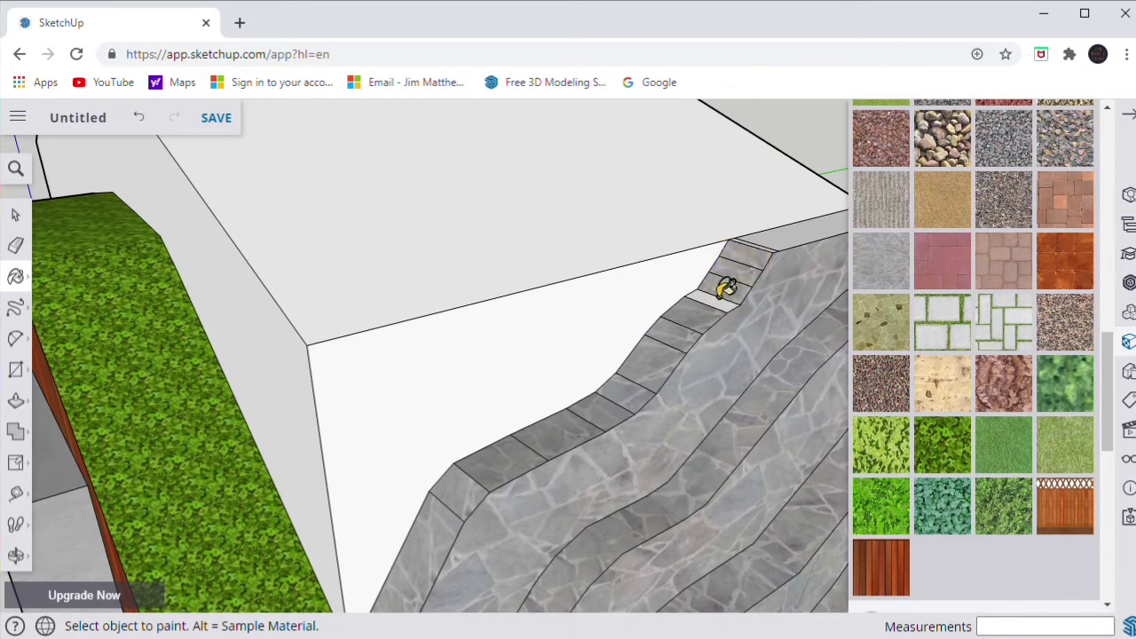
Draw a long rectangle about 3336 by 818 mm on the roof slope, near and parallel to the ridge
scroll(726, 286, down, 5)
middle_drag(705, 292, 549, 223)
scroll(573, 322, down, 5)
click(16, 369)
middle_drag(633, 216, 533, 266)
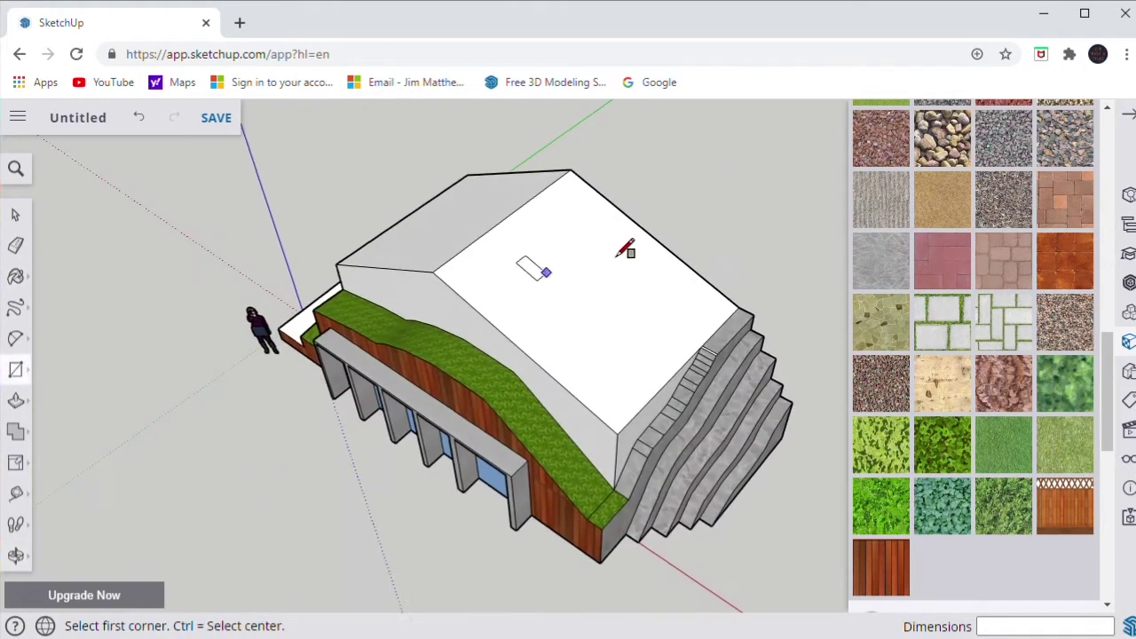
scroll(404, 269, up, 3)
click(353, 298)
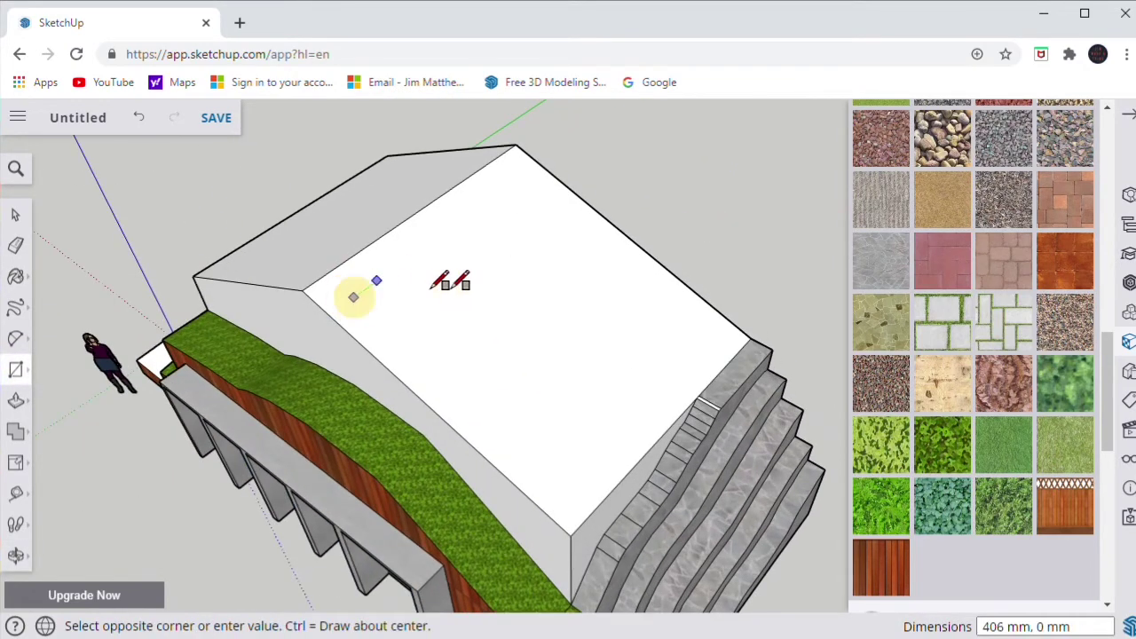
click(560, 209)
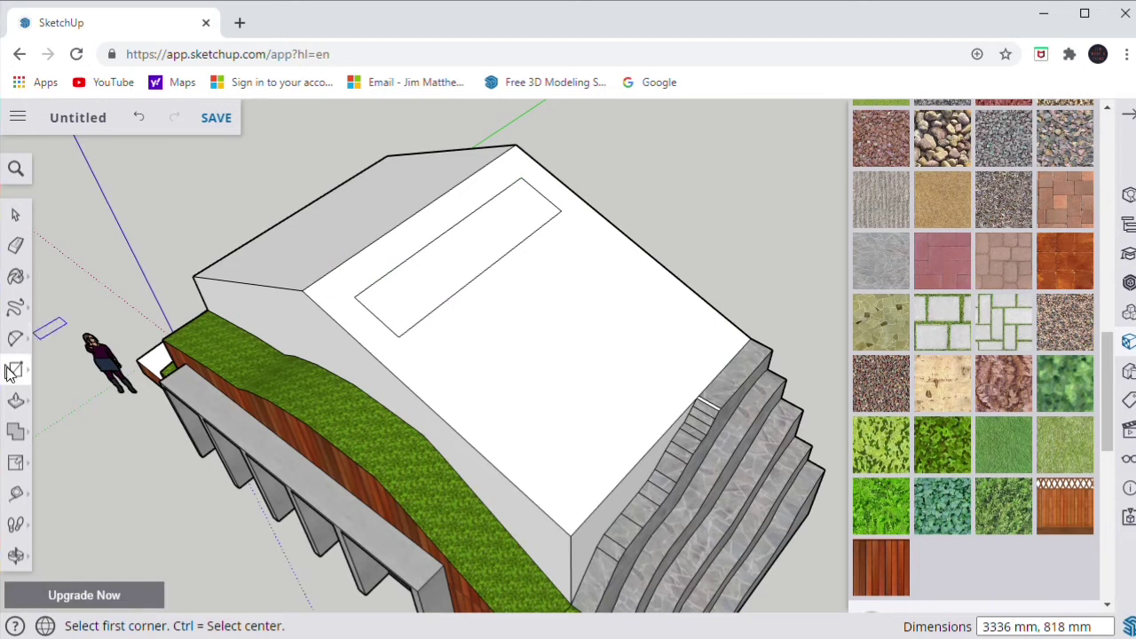
click(22, 436)
click(16, 369)
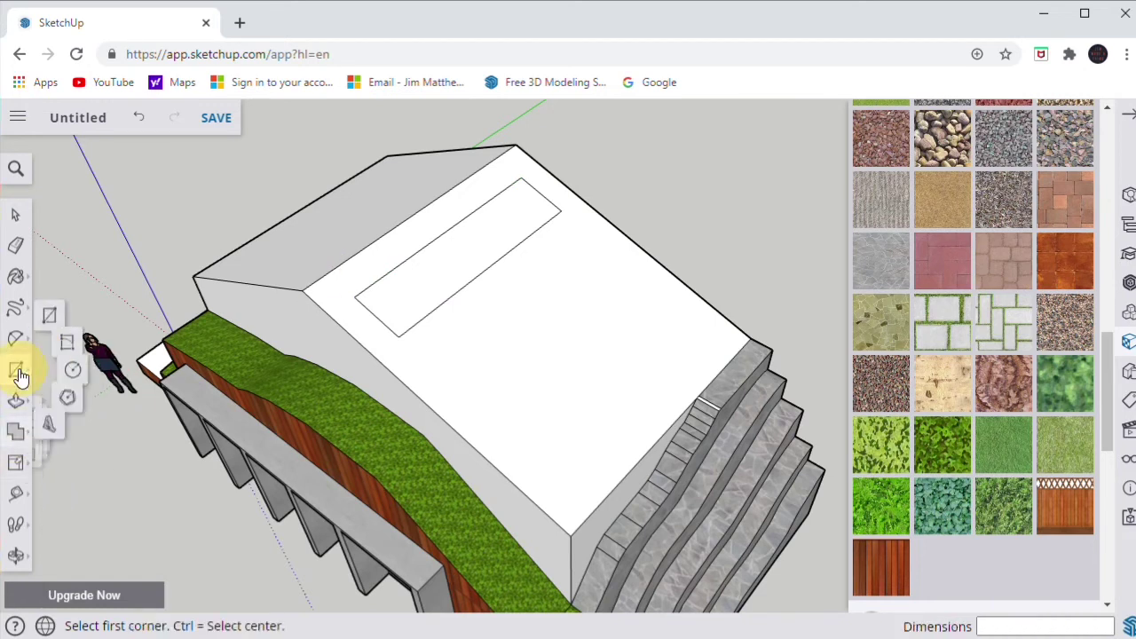
click(16, 339)
click(16, 463)
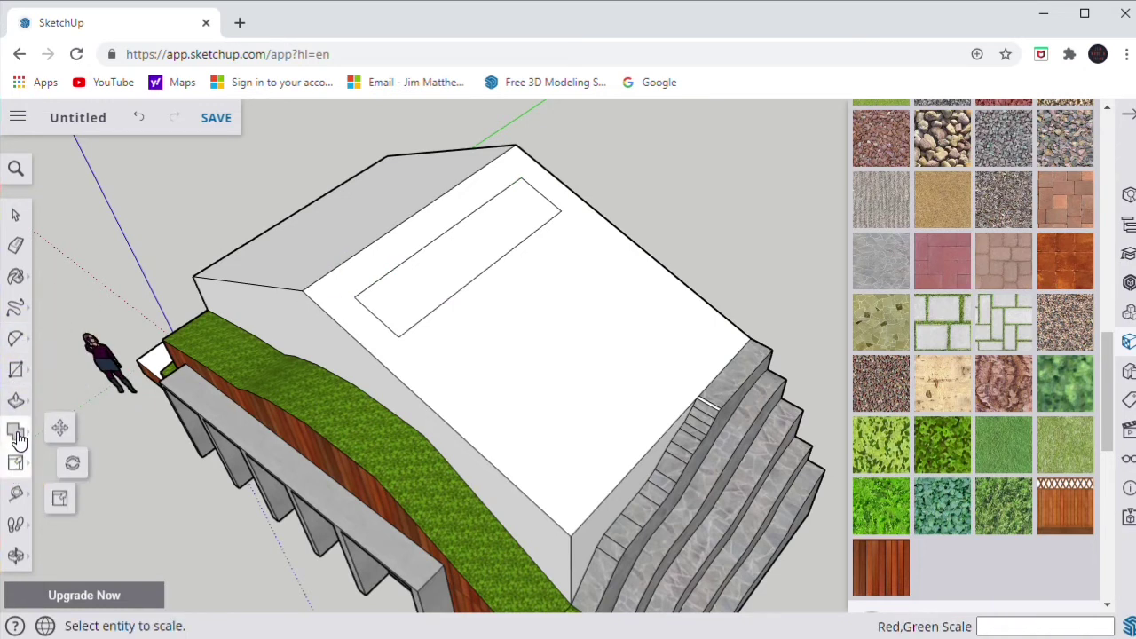
click(16, 432)
click(16, 339)
click(16, 309)
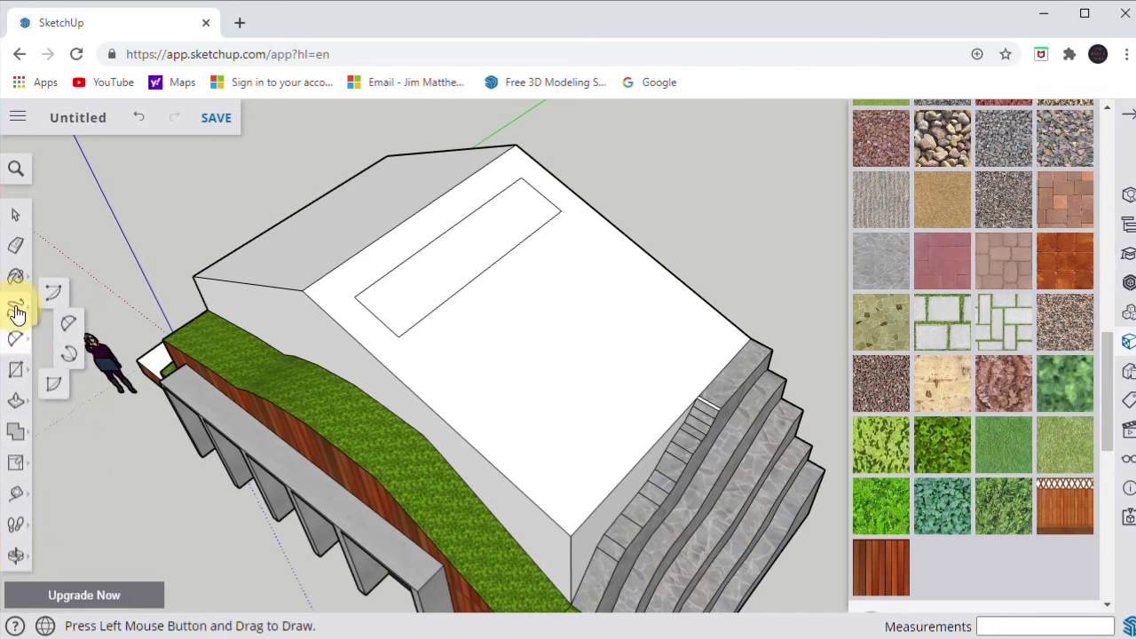
Draw a slightly larger rectangle, about 3395 by 963 mm, around the first one on the roof slope
click(15, 373)
scroll(394, 266, up, 3)
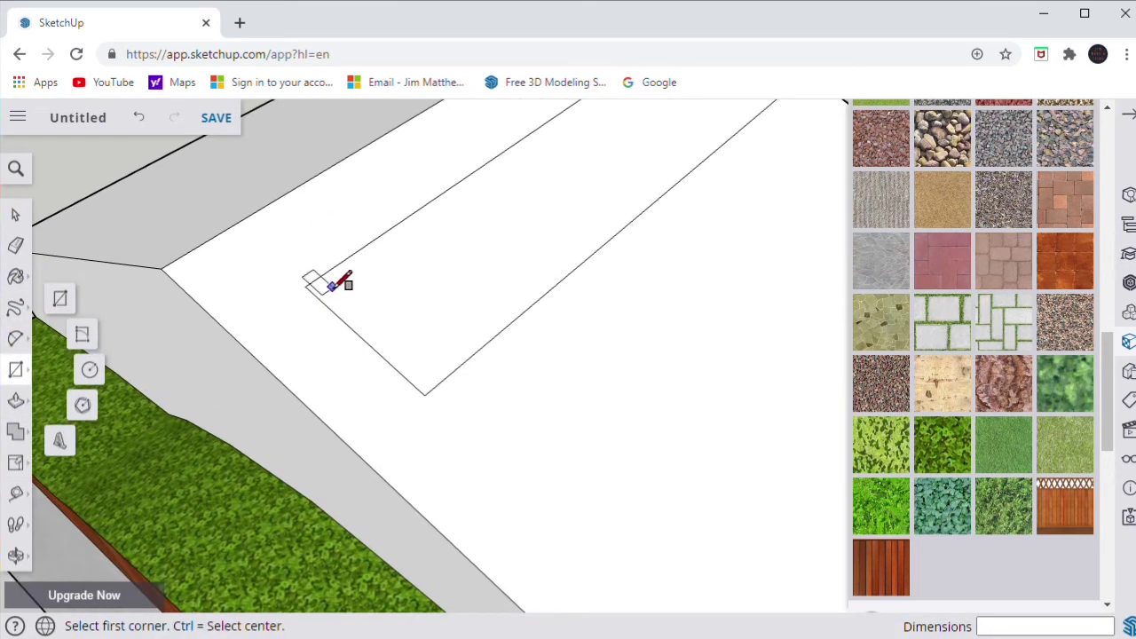
scroll(331, 285, down, 2)
click(303, 280)
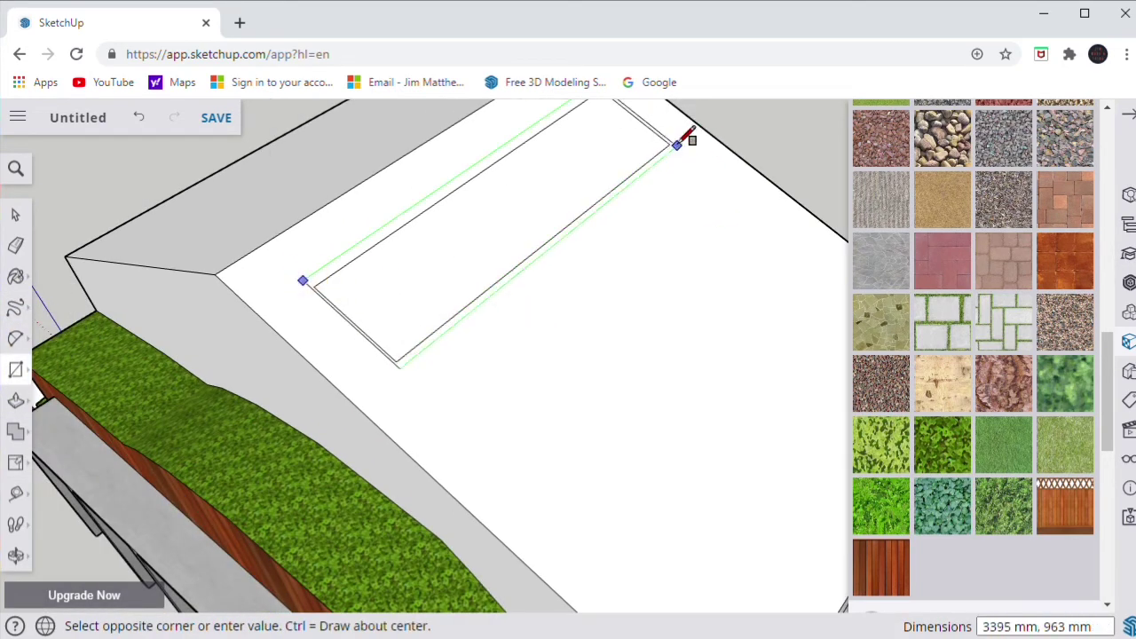
click(681, 144)
click(14, 217)
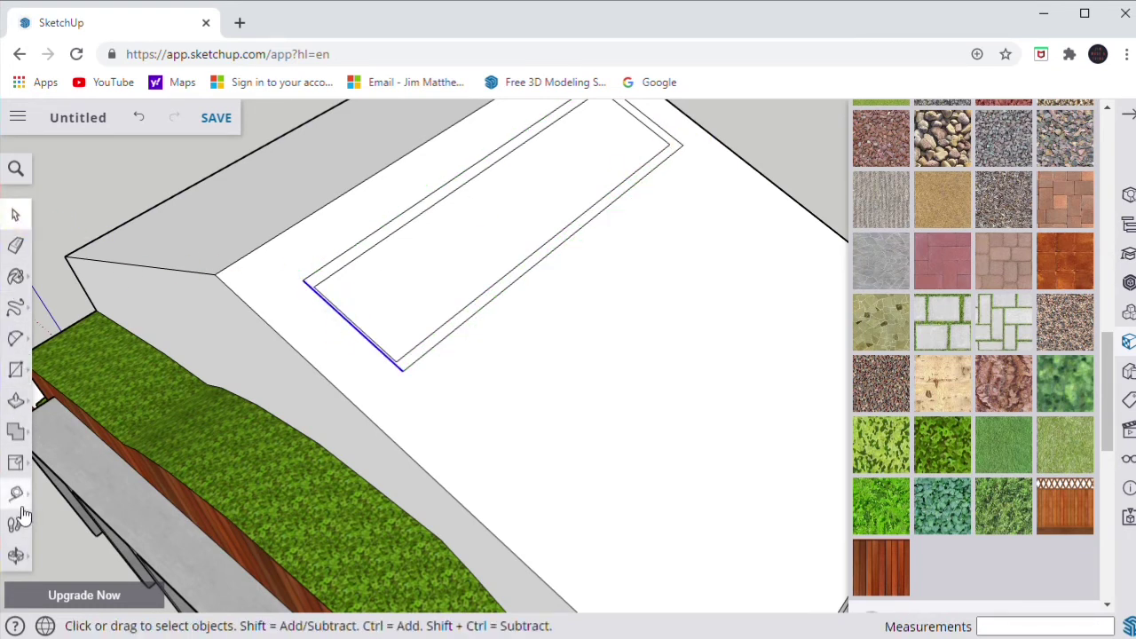
click(18, 553)
click(30, 393)
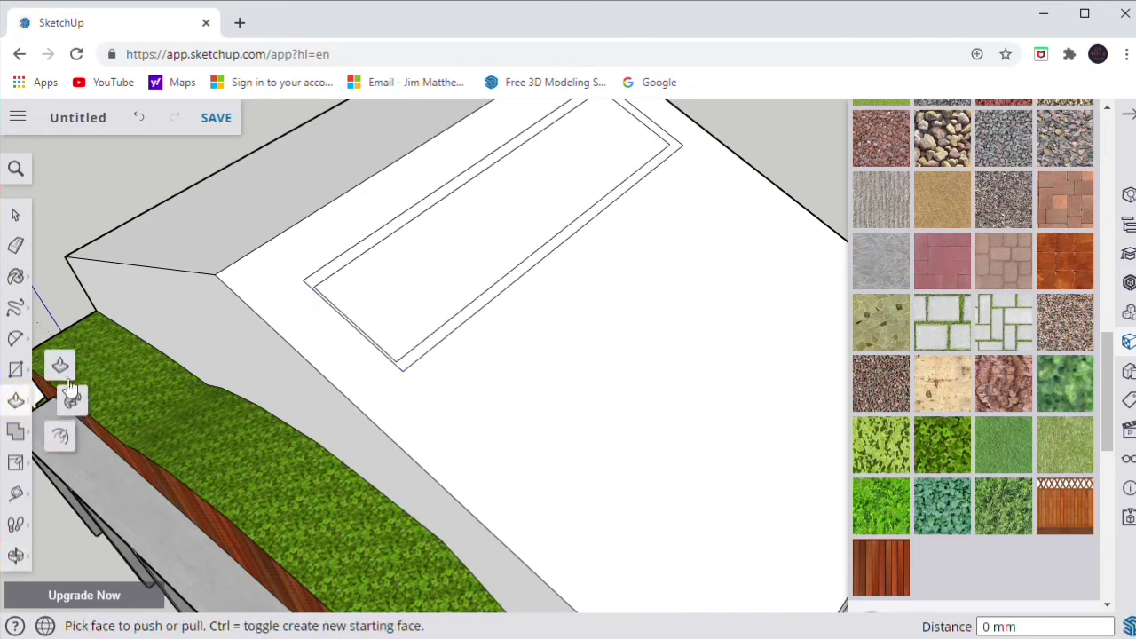
click(15, 462)
click(56, 418)
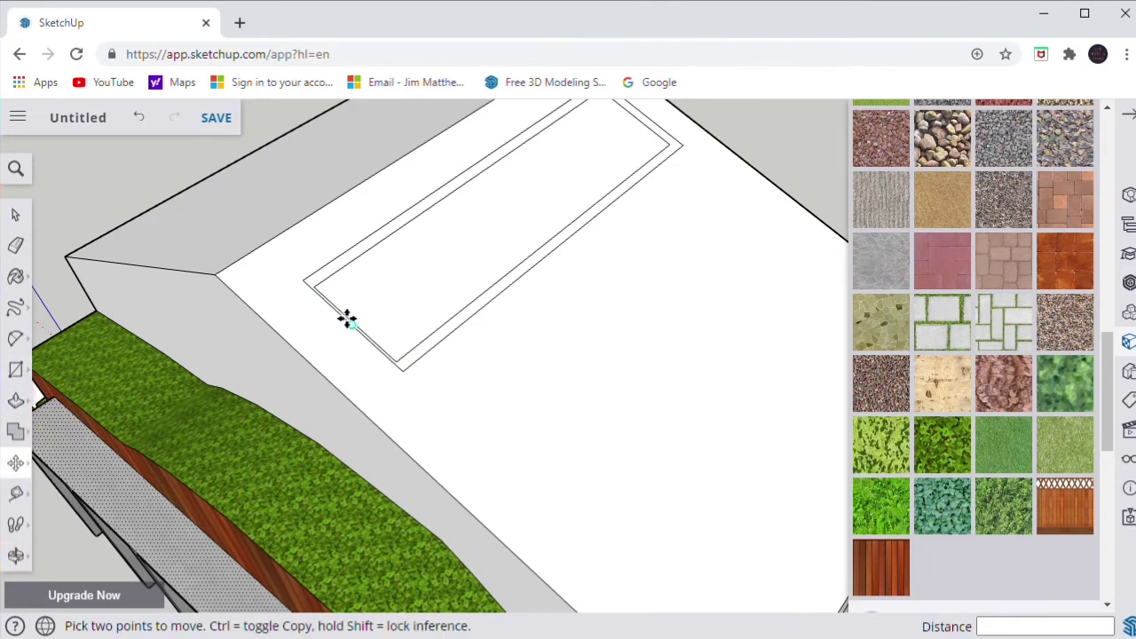
key(ctrl+z)
Move the outer rectangle's short front edge outward about 65 mm to widen the gap to the inner rectangle
click(15, 215)
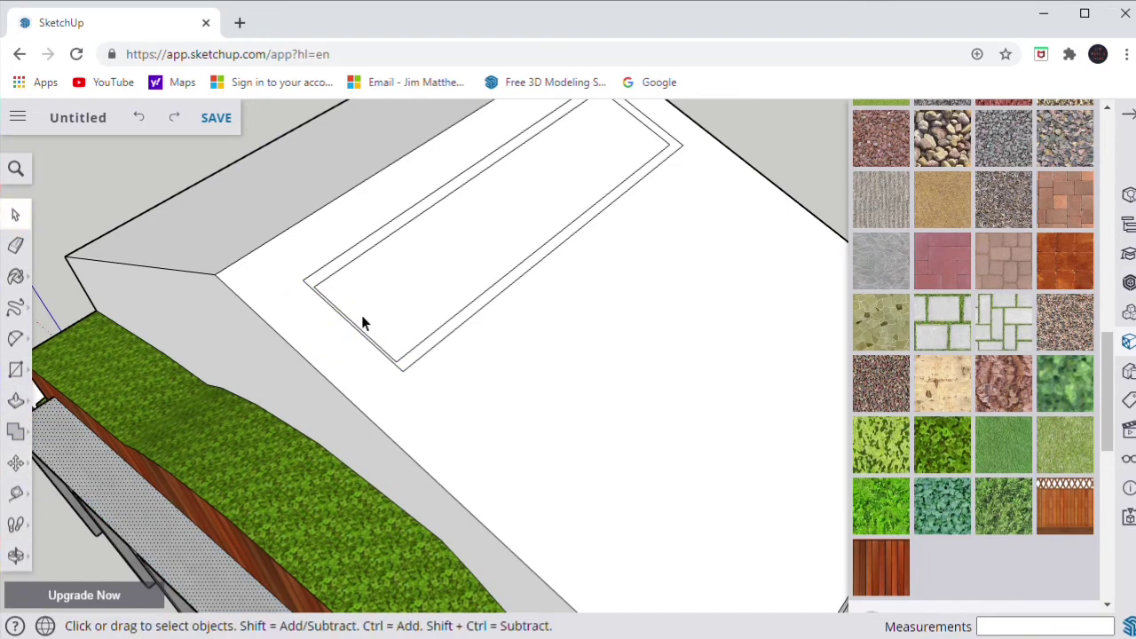
click(359, 335)
click(15, 463)
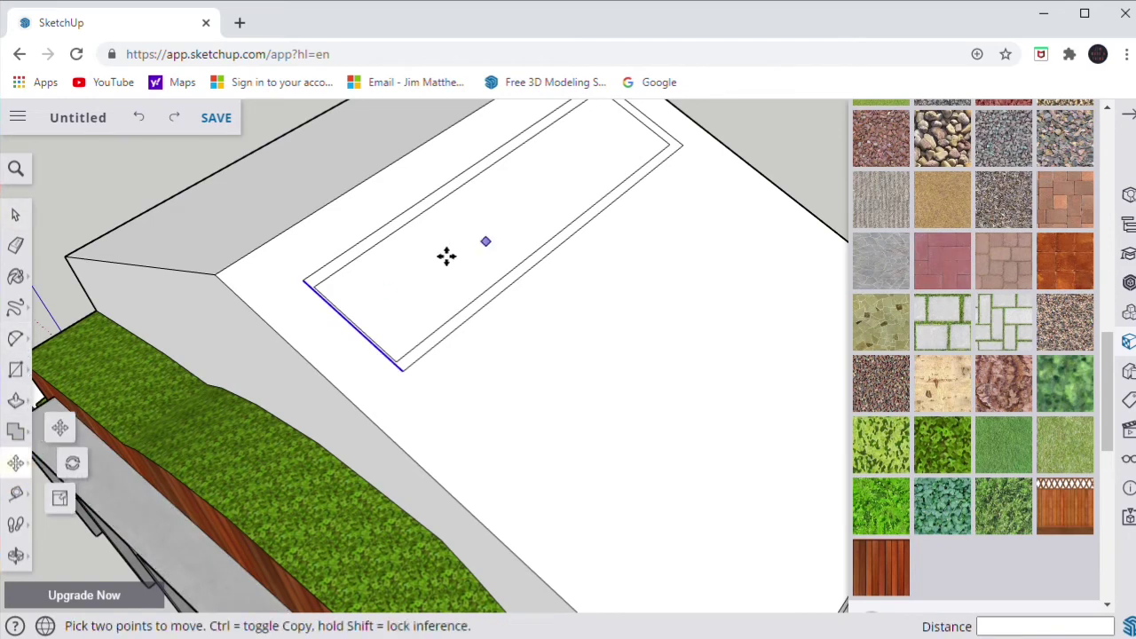
click(347, 322)
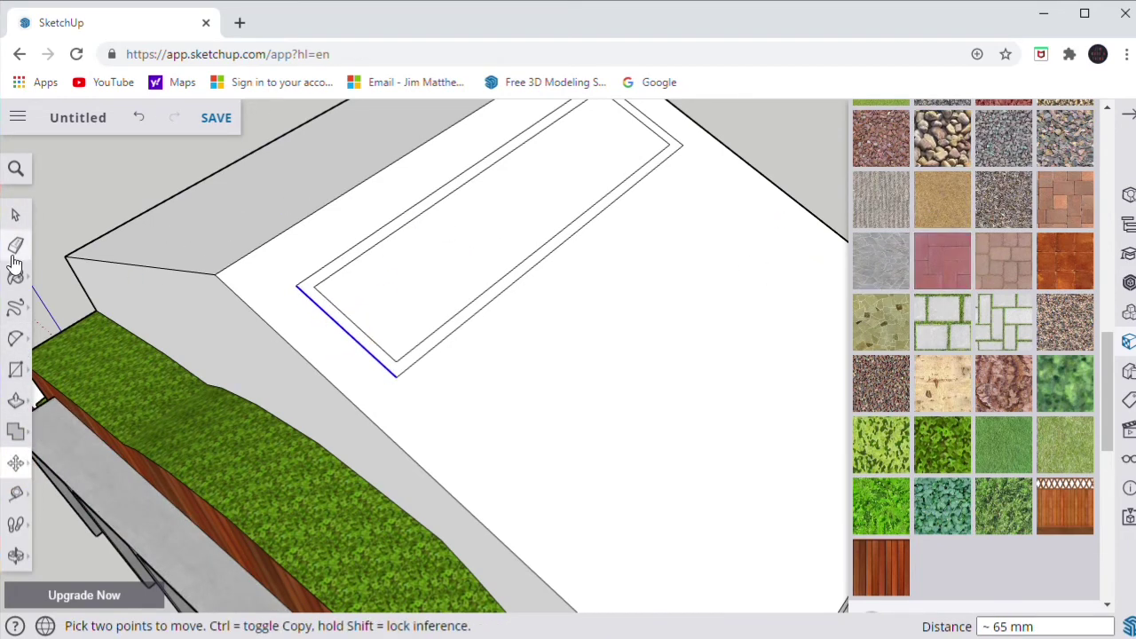
Paint the narrow border between the two roof rectangles with a plain mid-gray material already used in the model
scroll(965, 220, up, 5)
scroll(962, 195, up, 4)
scroll(955, 249, down, 2)
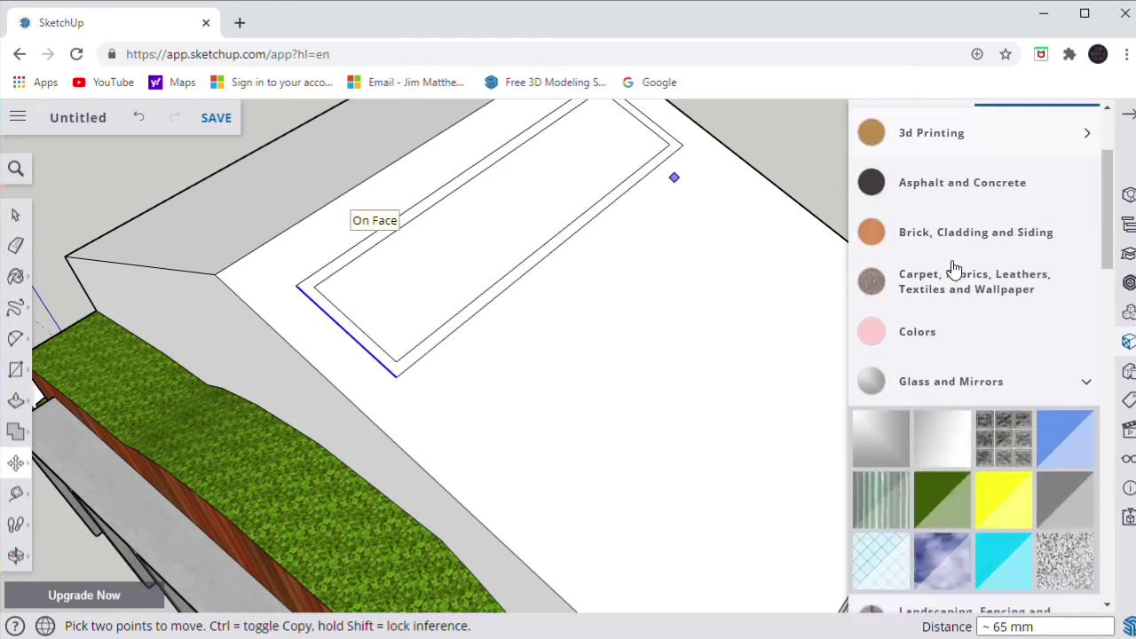
scroll(953, 266, up, 2)
click(920, 248)
click(884, 300)
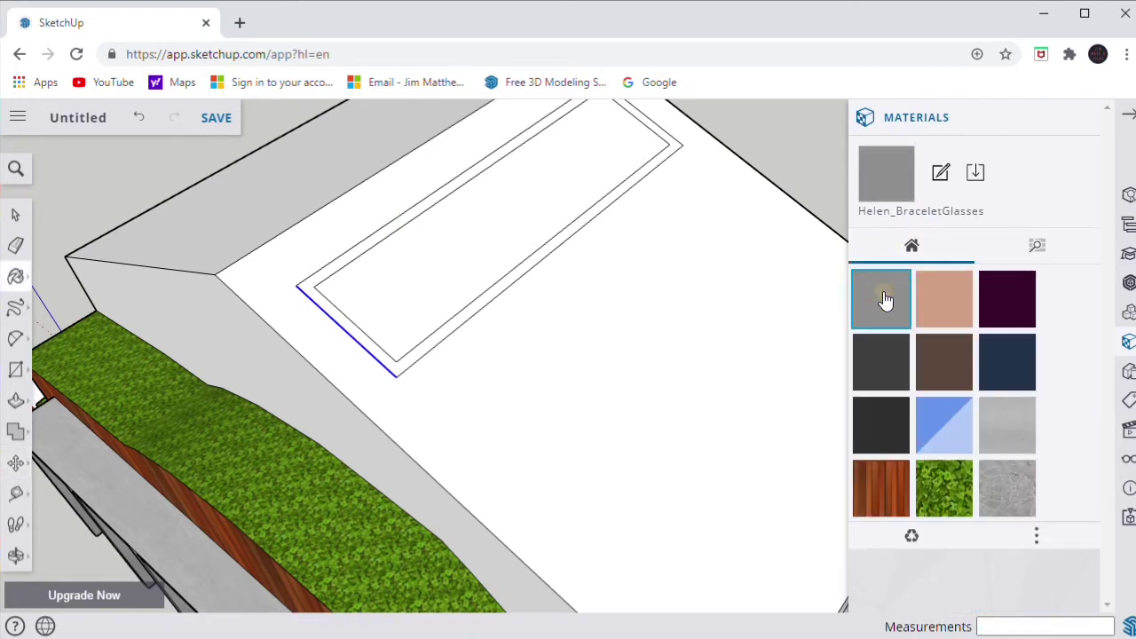
click(399, 357)
Repaint the roof opening's border with Aluminum and paint its inner panel with Translucent Glass Blue
click(1016, 422)
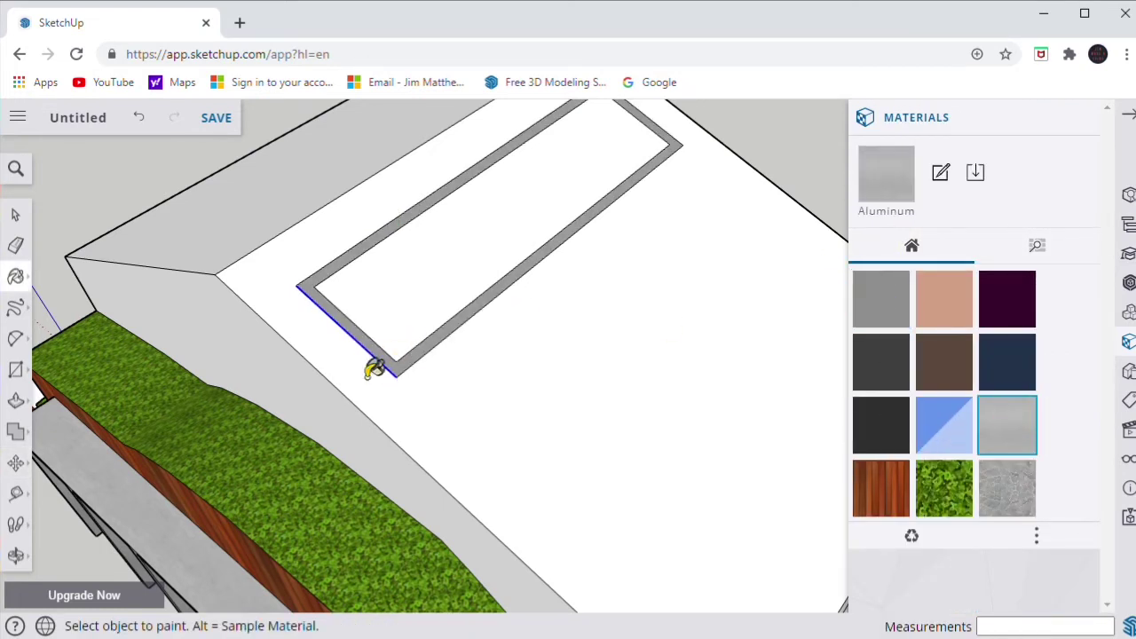
click(400, 357)
click(946, 429)
click(418, 261)
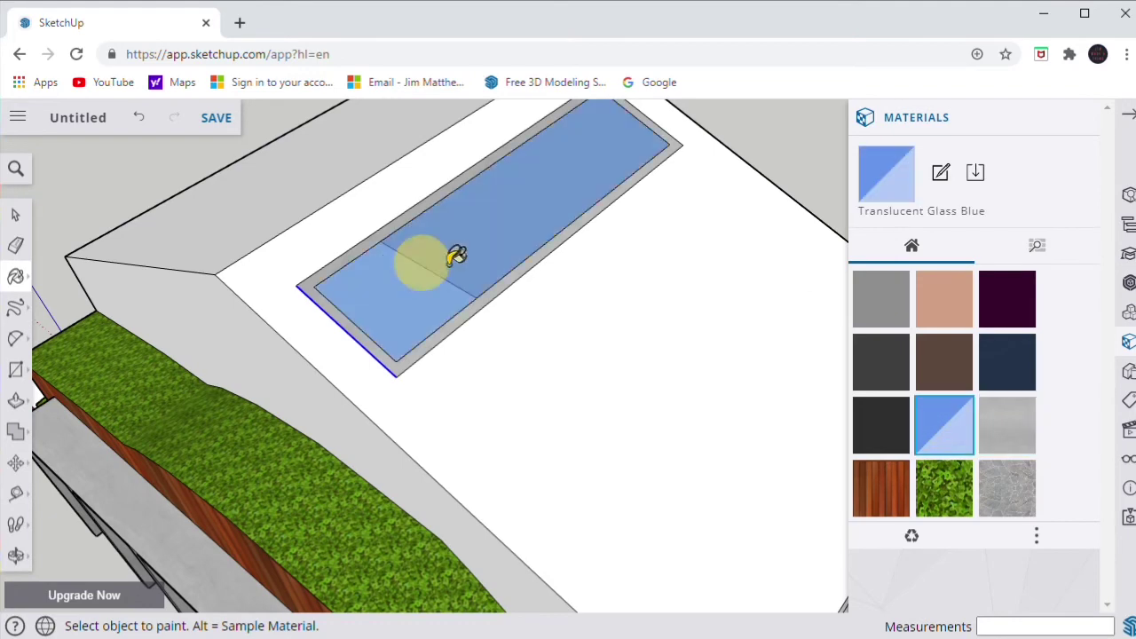
Extrude the aluminum frame 59 mm outward from the roof slope with Push/Pull
click(18, 402)
click(379, 359)
click(381, 356)
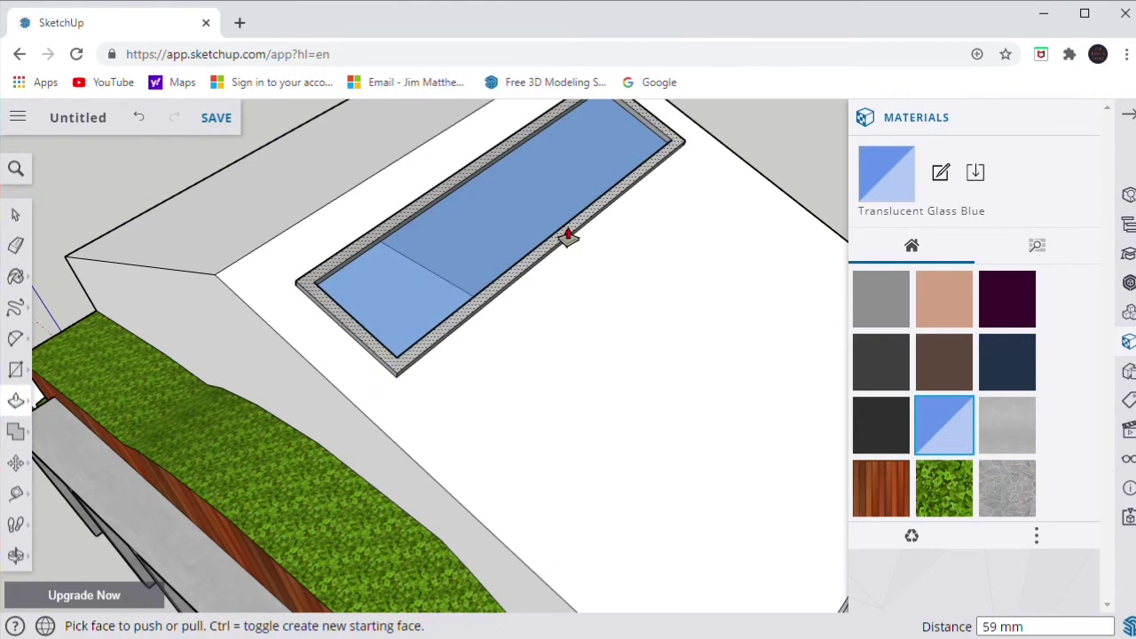
Select the whole framed roof window, cut it, and paste it back onto the same slope near the ridge
middle_drag(568, 236, 266, 293)
click(15, 214)
drag(453, 193, 756, 272)
middle_drag(755, 266, 721, 218)
drag(504, 186, 735, 282)
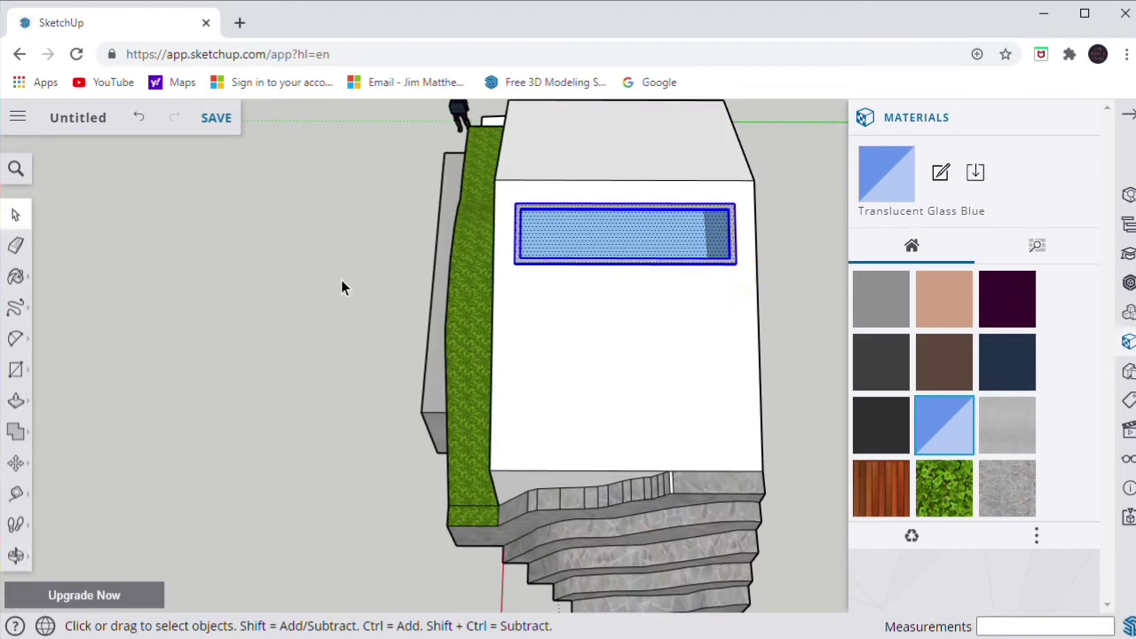
middle_drag(342, 284, 624, 169)
key(ctrl+x)
key(ctrl+v)
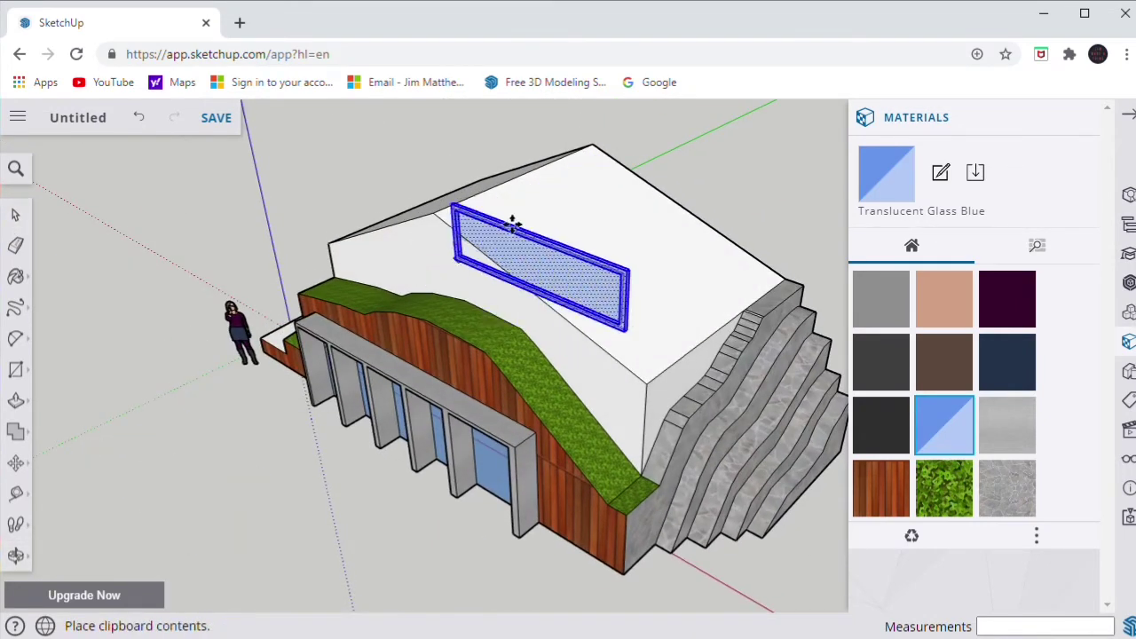
click(503, 247)
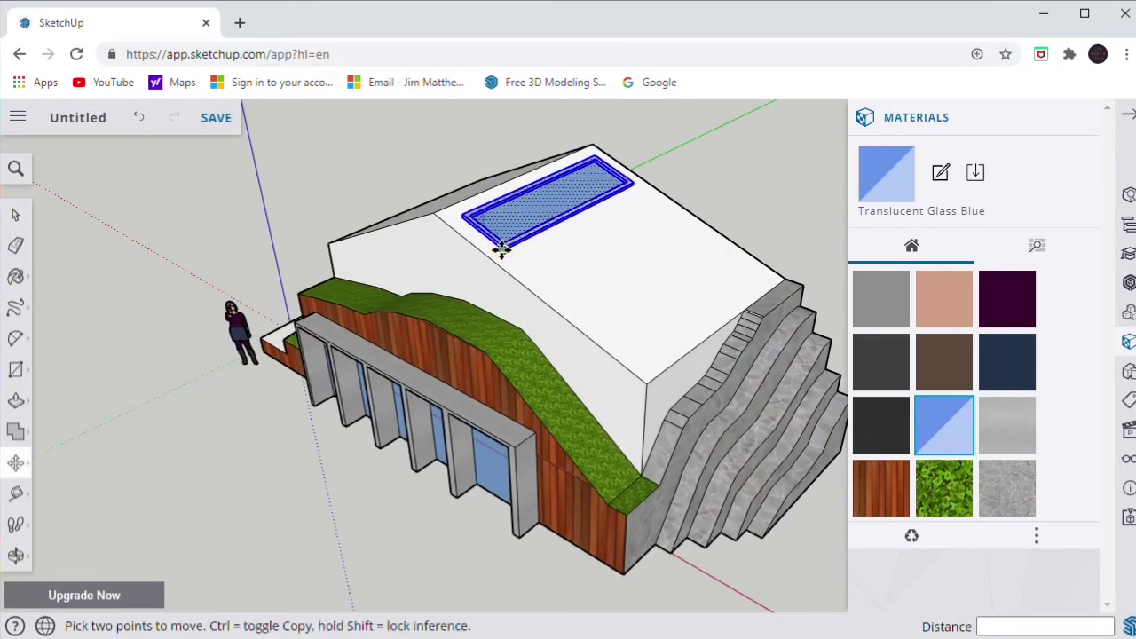
Paste two more copies of the framed window in a row down the same roof slope
key(ctrl+v)
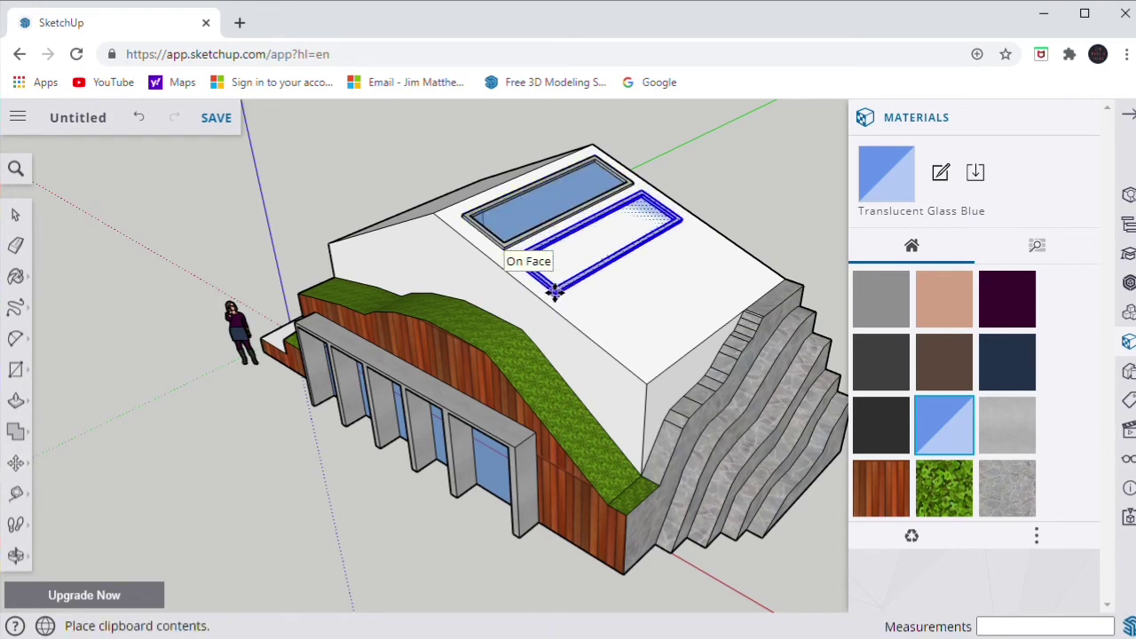
click(556, 289)
key(ctrl+v)
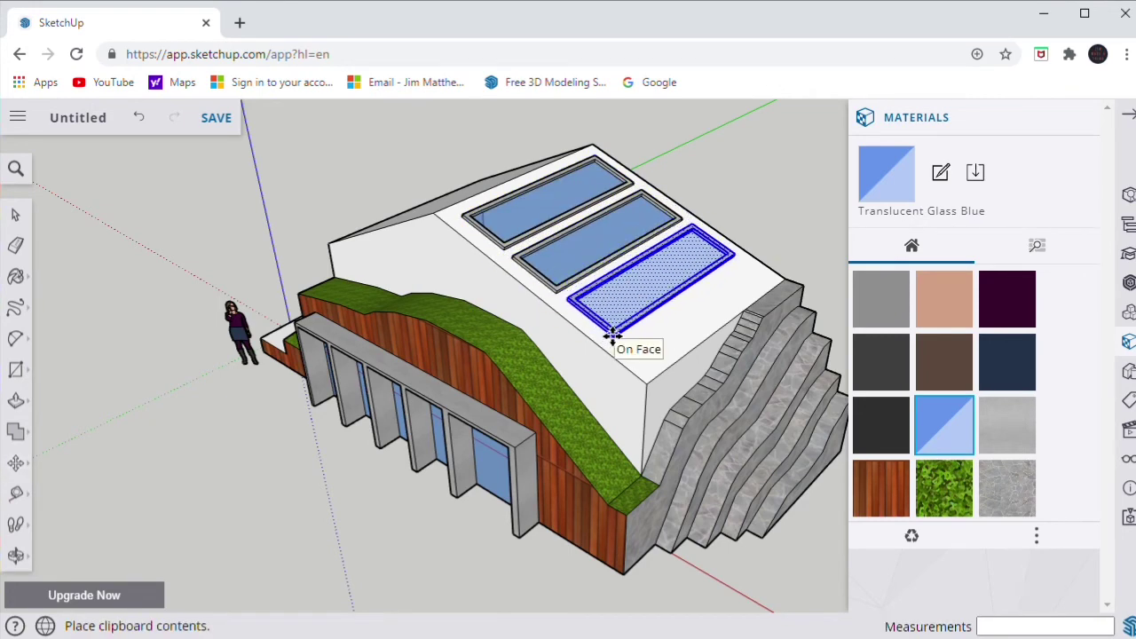
click(614, 334)
Paste two copies of the framed window, one below the other, onto the opposite roof slope
middle_drag(307, 231, 591, 299)
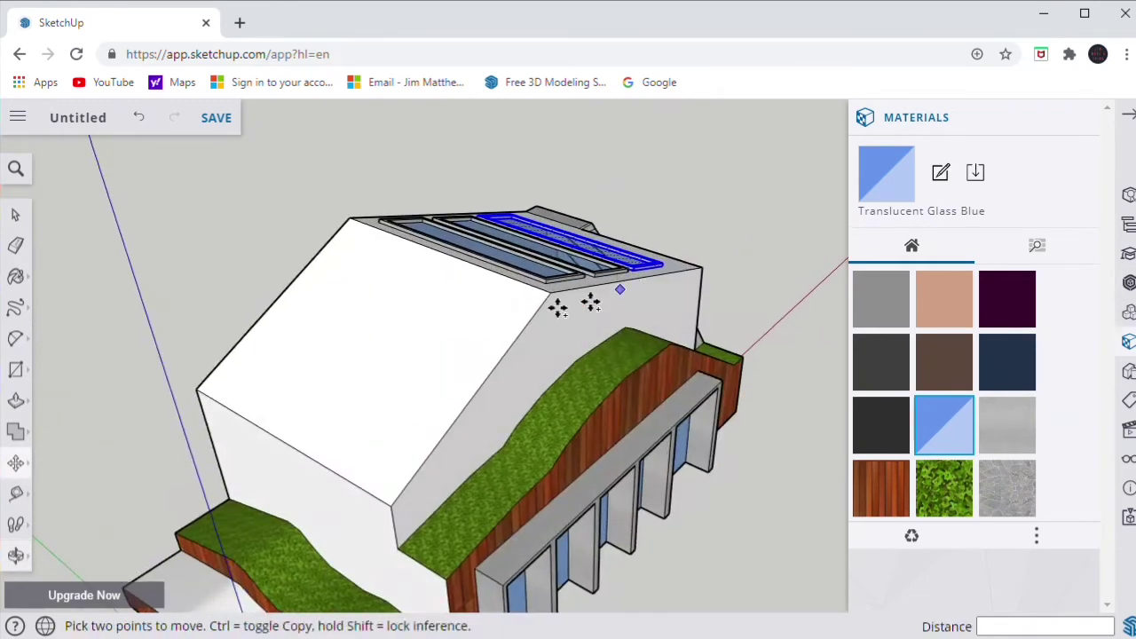
key(ctrl+v)
click(317, 281)
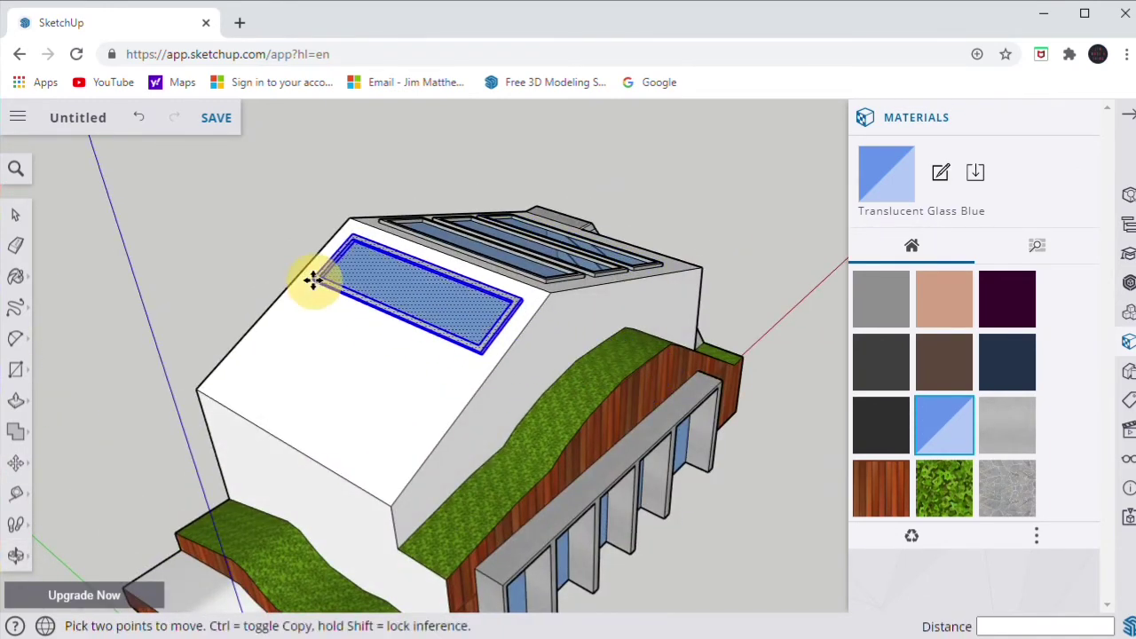
key(ctrl+v)
click(263, 335)
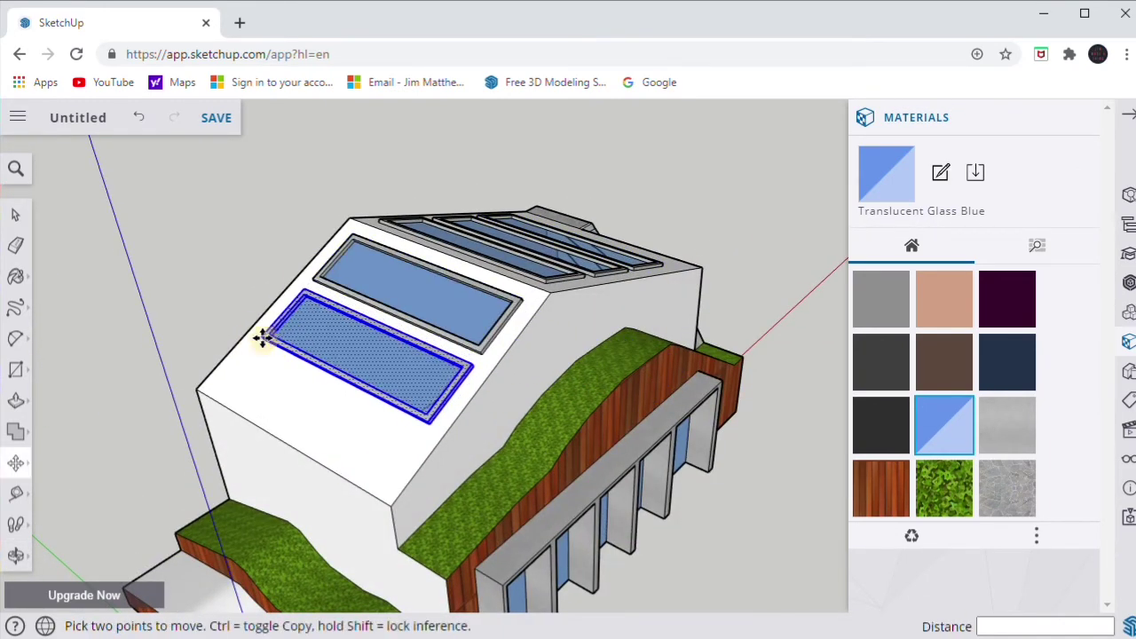
Paste one copy of the framed window onto the end wall above the small planted terraces
key(ctrl+v)
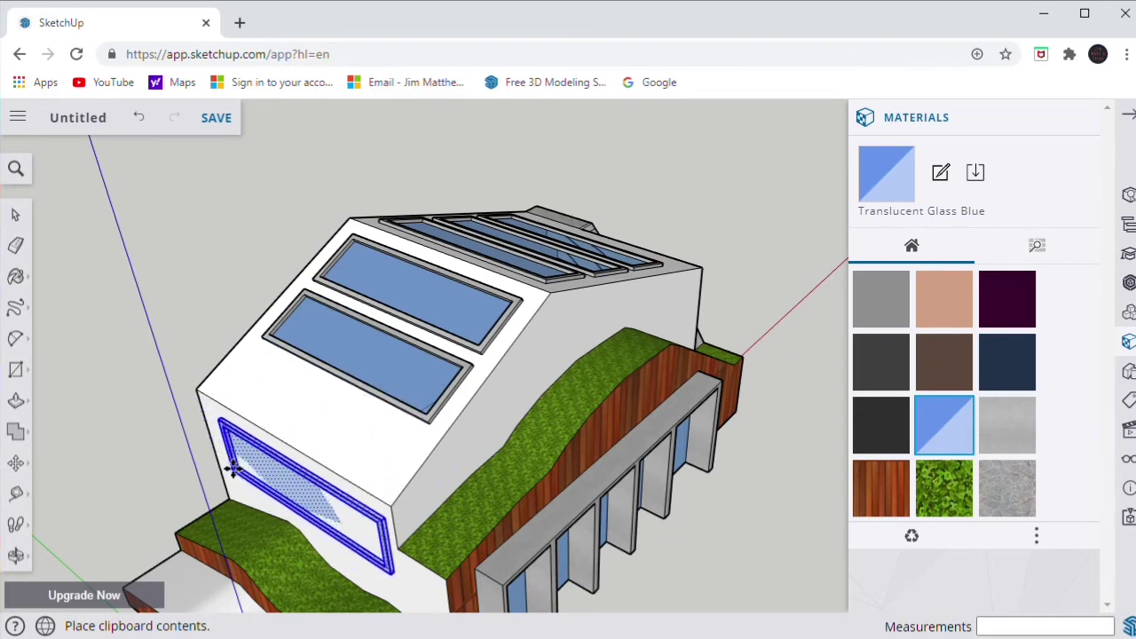
middle_drag(223, 469, 378, 385)
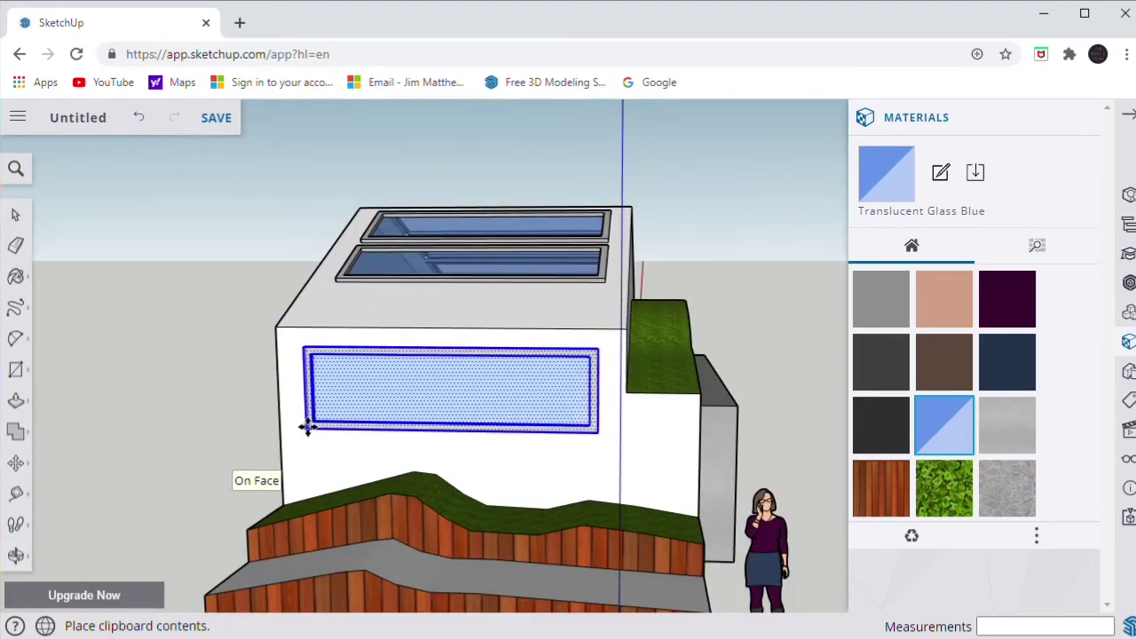
click(312, 428)
Paint the gable wall, both roof slopes and the remaining white walls with Pavers Flagstone Gray
click(23, 557)
drag(523, 298, 266, 302)
mouse_move(581, 233)
mouse_down()
mouse_move(586, 287)
mouse_move(843, 323)
mouse_up()
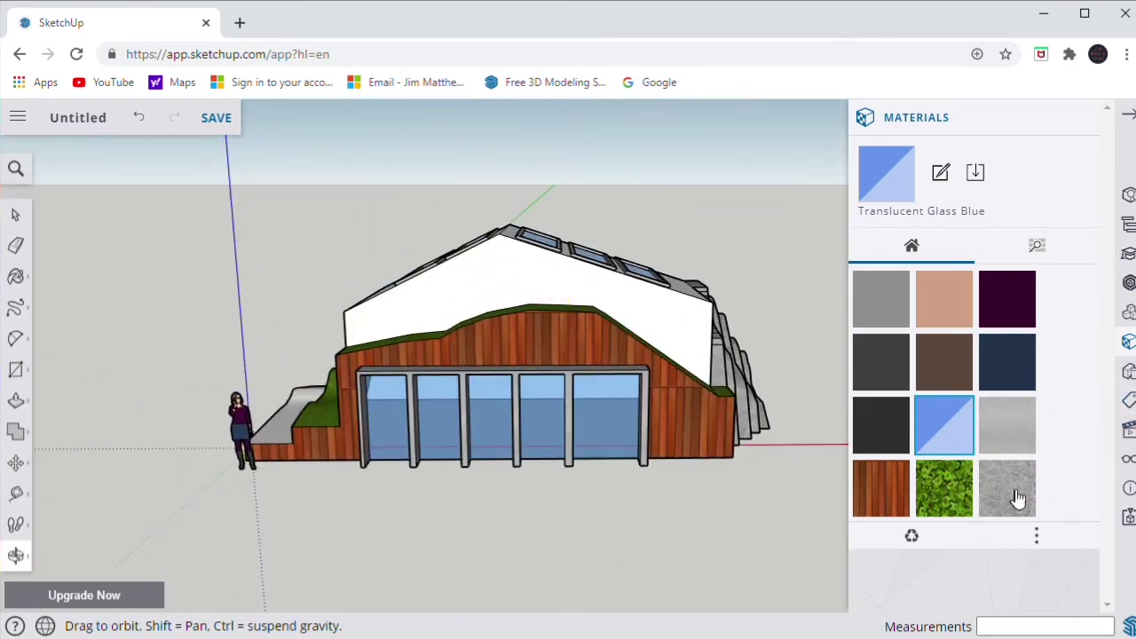
click(1012, 493)
middle_drag(800, 279, 647, 292)
click(692, 321)
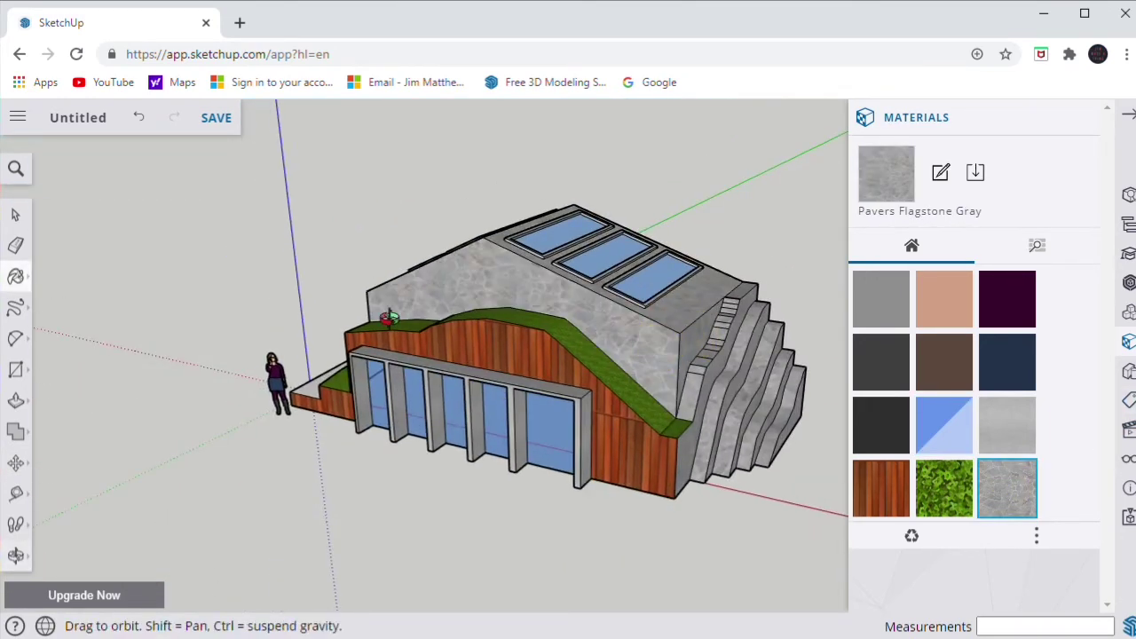
middle_drag(705, 315, 441, 318)
click(436, 323)
click(398, 435)
mouse_move(397, 435)
middle_down()
mouse_move(722, 317)
mouse_move(327, 229)
mouse_move(342, 238)
middle_up()
click(722, 317)
Paint the lower terrace beside the standing figure with Vegetation Blur 03 and clear the window selection
scroll(589, 208, down, 2)
middle_drag(700, 243, 806, 231)
middle_drag(661, 253, 771, 327)
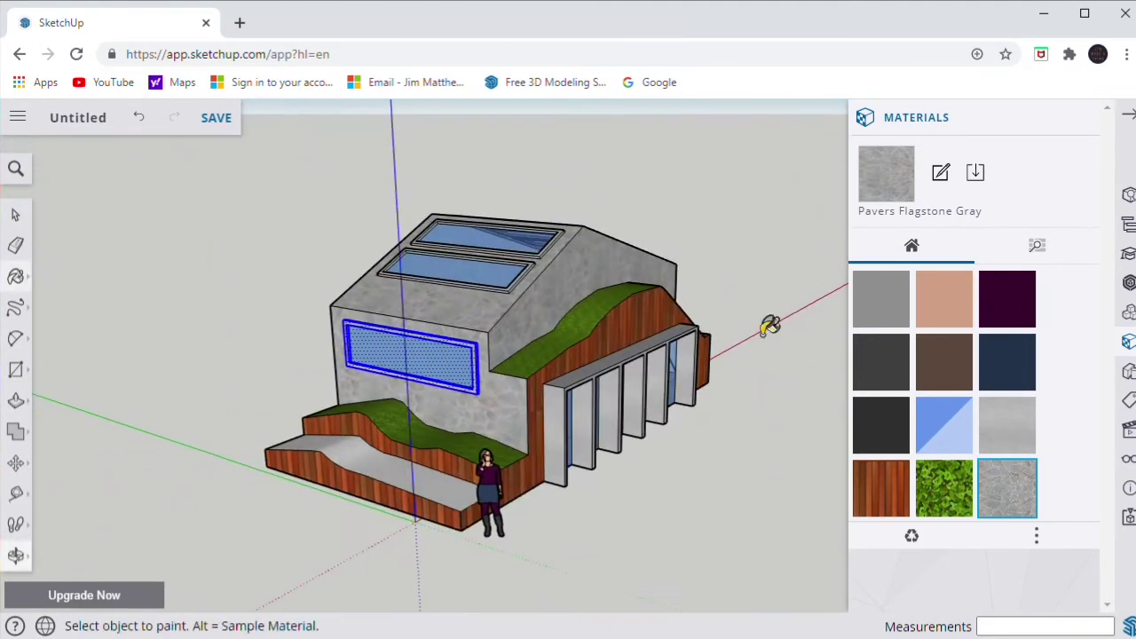
click(944, 488)
middle_drag(432, 480, 447, 219)
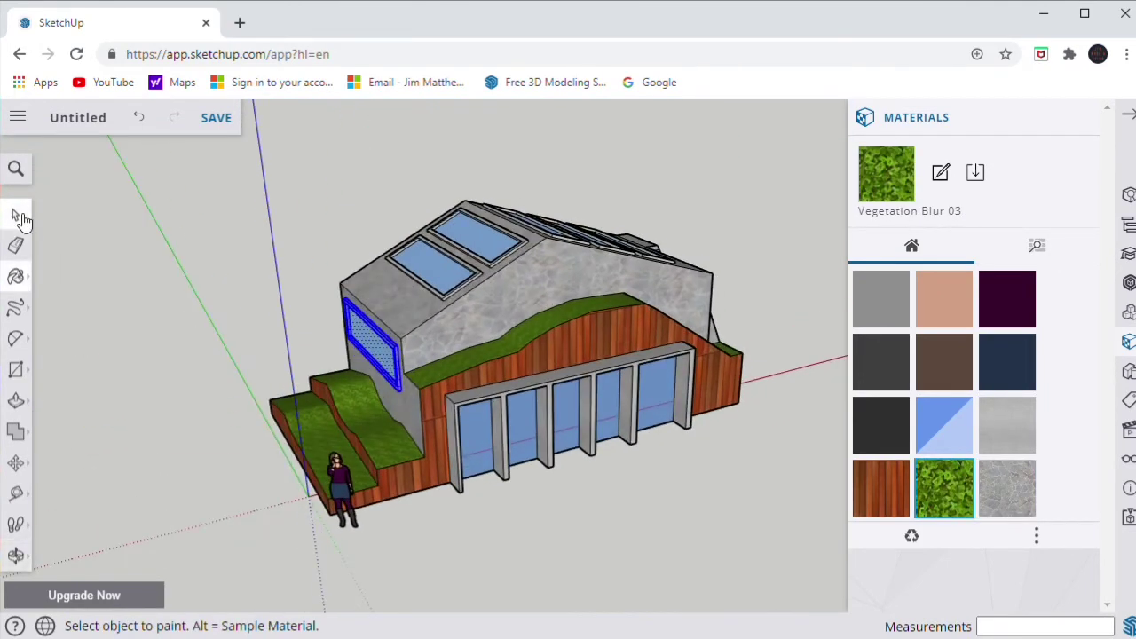
click(18, 216)
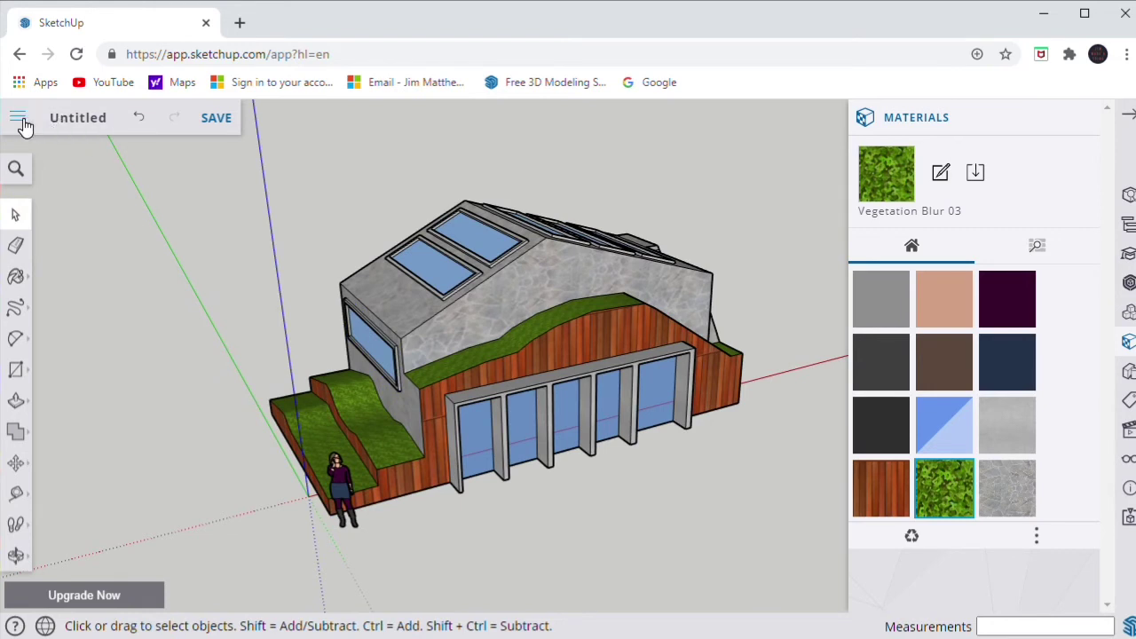
Draw a large ground rectangle around the whole building, extending well beyond both ends
scroll(325, 343, down, 2)
scroll(106, 344, down, 1)
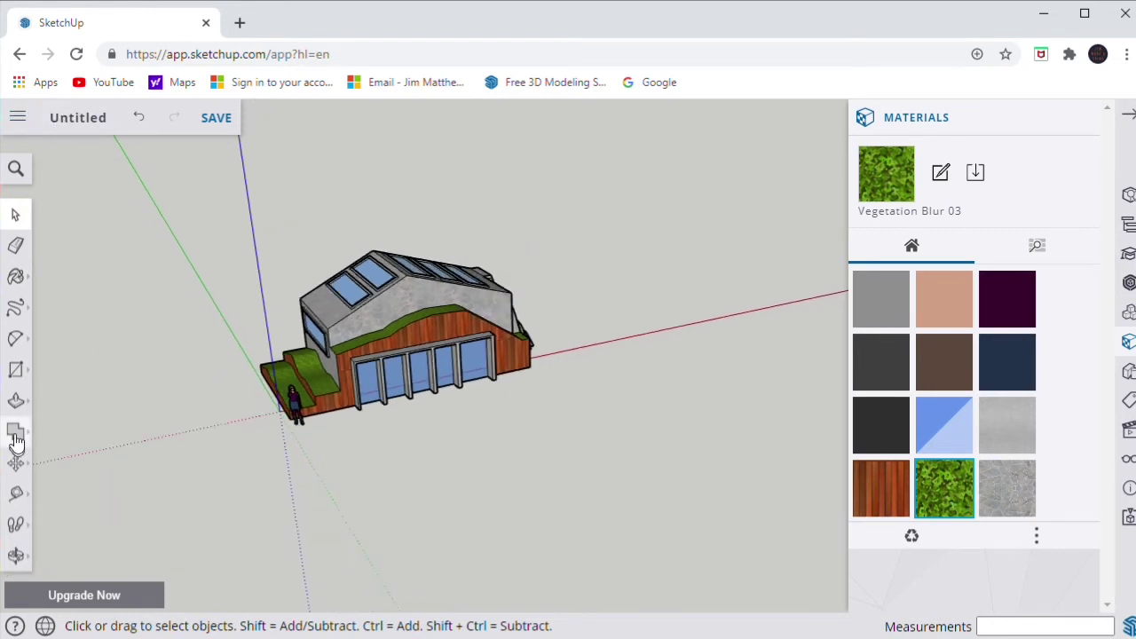
click(17, 376)
mouse_move(122, 358)
mouse_down()
mouse_move(835, 364)
mouse_move(801, 381)
mouse_up()
mouse_move(444, 328)
middle_down()
mouse_move(555, 315)
mouse_move(190, 349)
middle_up()
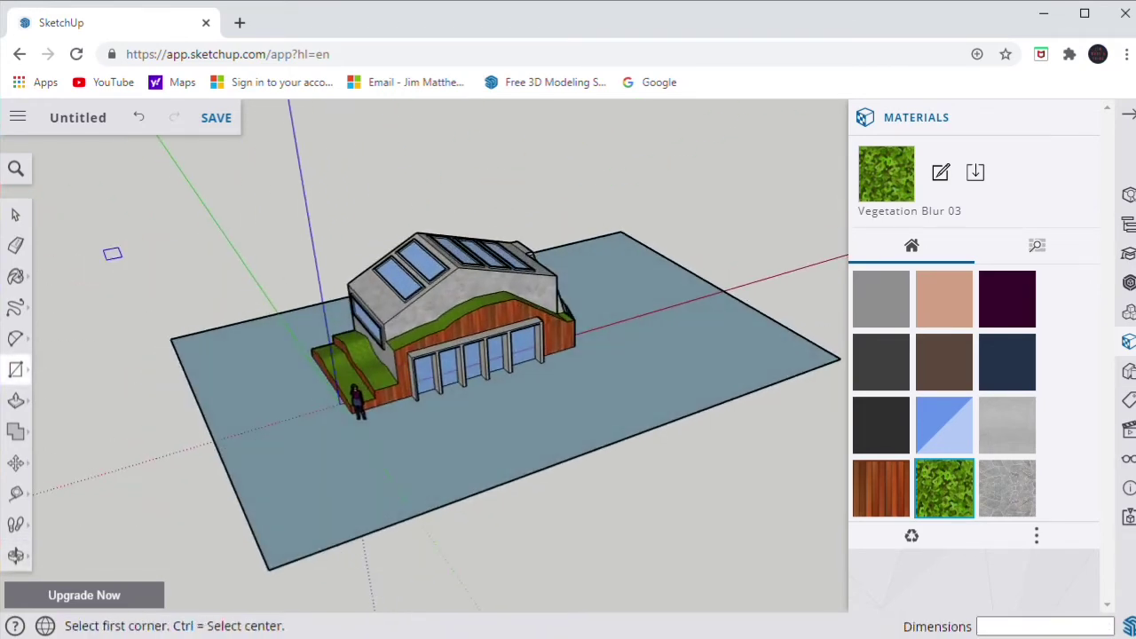
Draw a series of freehand contour curves across the ground corner beyond the planted-terrace end of the house
click(15, 307)
drag(286, 323, 255, 482)
drag(270, 314, 233, 477)
drag(248, 318, 235, 438)
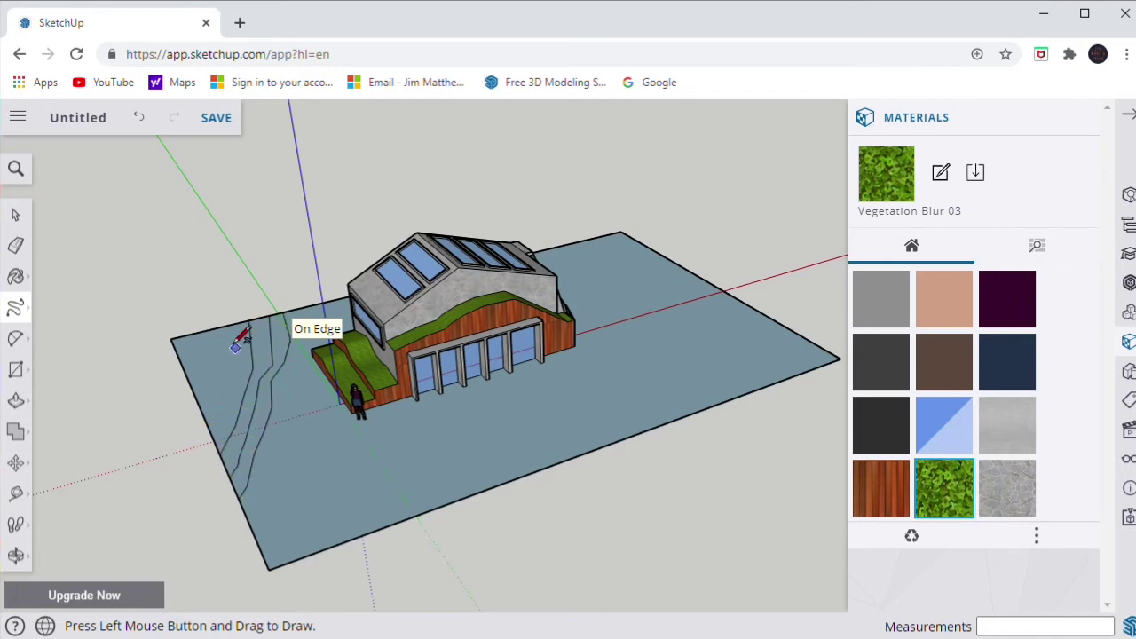
drag(237, 326, 213, 432)
drag(212, 329, 197, 403)
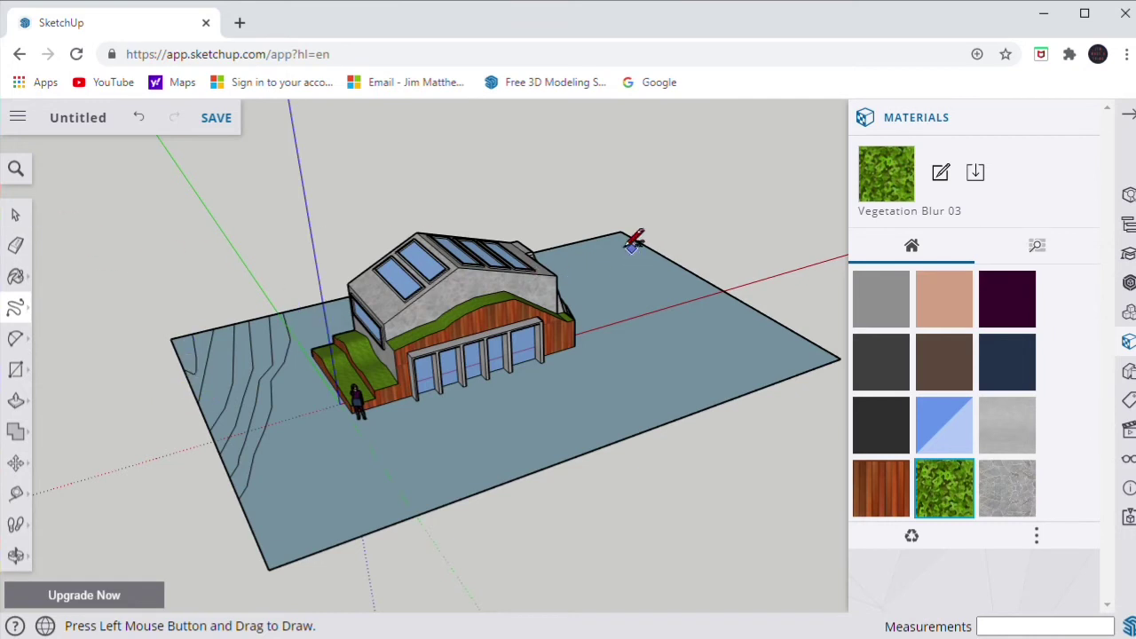
Draw a series of freehand contour curves across the ground beyond the stone-terrace end, redrawing one misplaced curve
drag(607, 259, 596, 421)
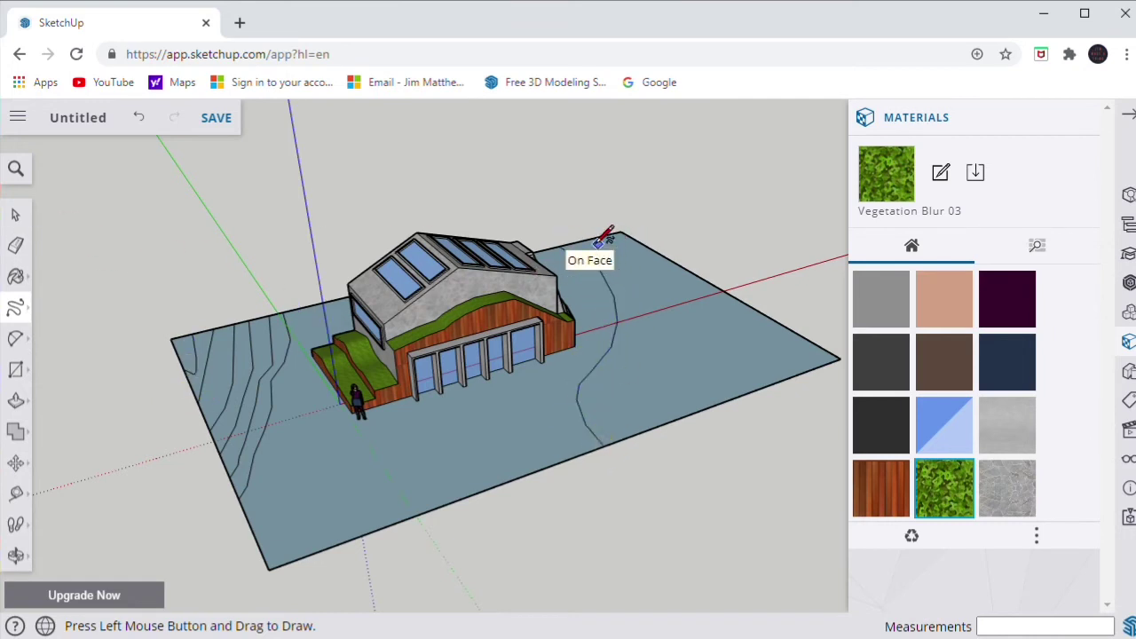
mouse_move(600, 240)
mouse_down()
mouse_move(642, 325)
mouse_move(637, 417)
mouse_up()
mouse_move(644, 251)
mouse_down()
mouse_move(665, 295)
mouse_move(676, 408)
mouse_up()
drag(678, 259, 706, 384)
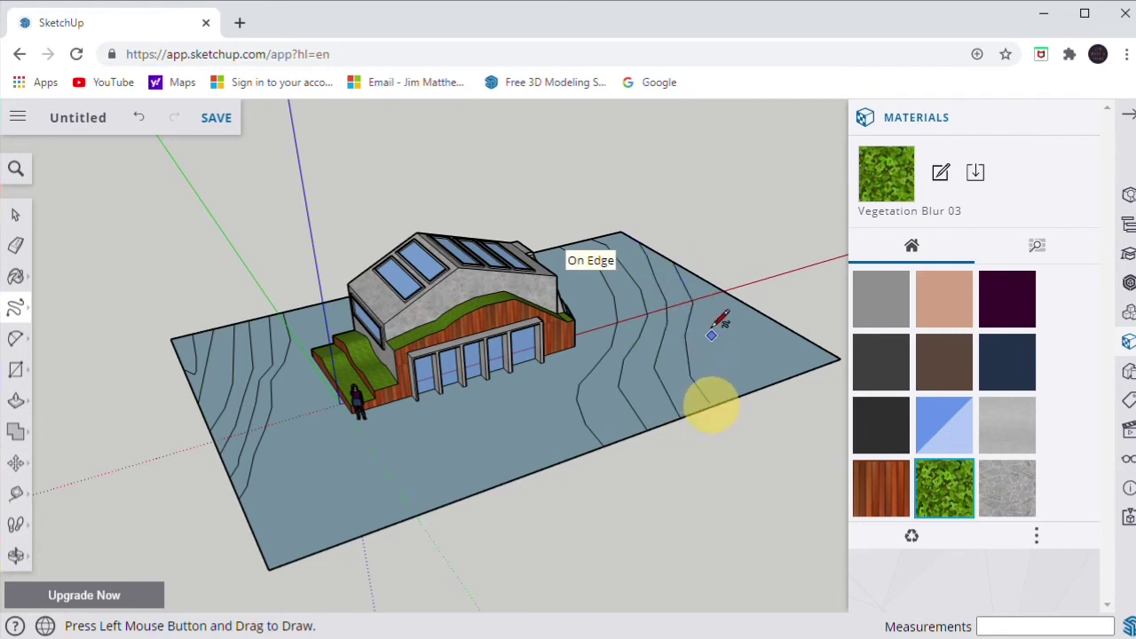
drag(700, 277, 742, 390)
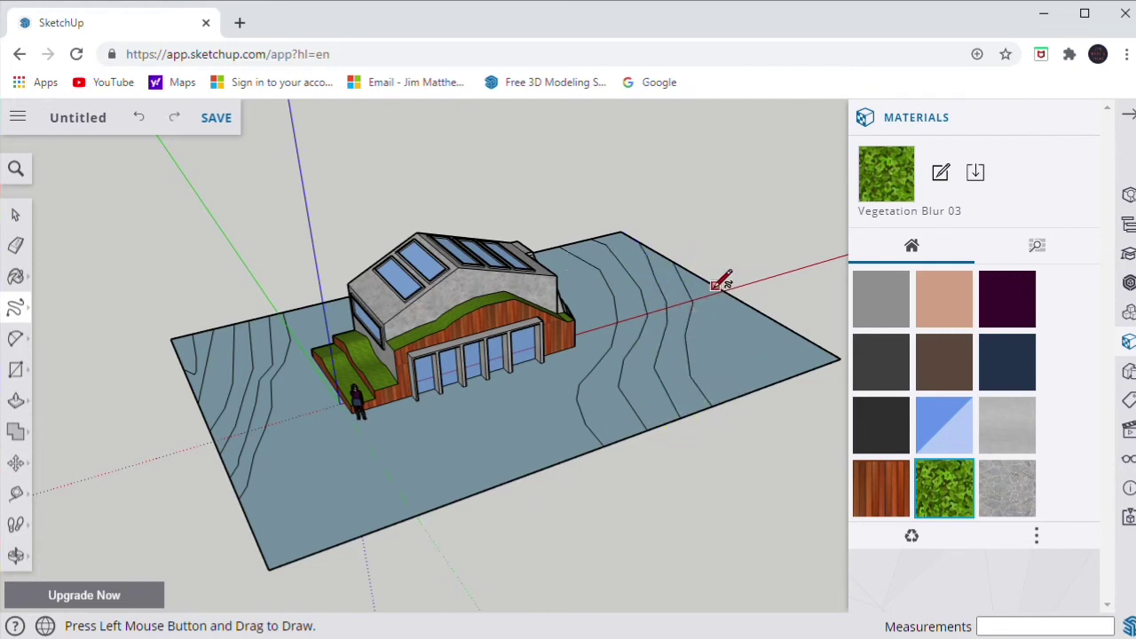
drag(721, 283, 746, 392)
drag(756, 306, 778, 372)
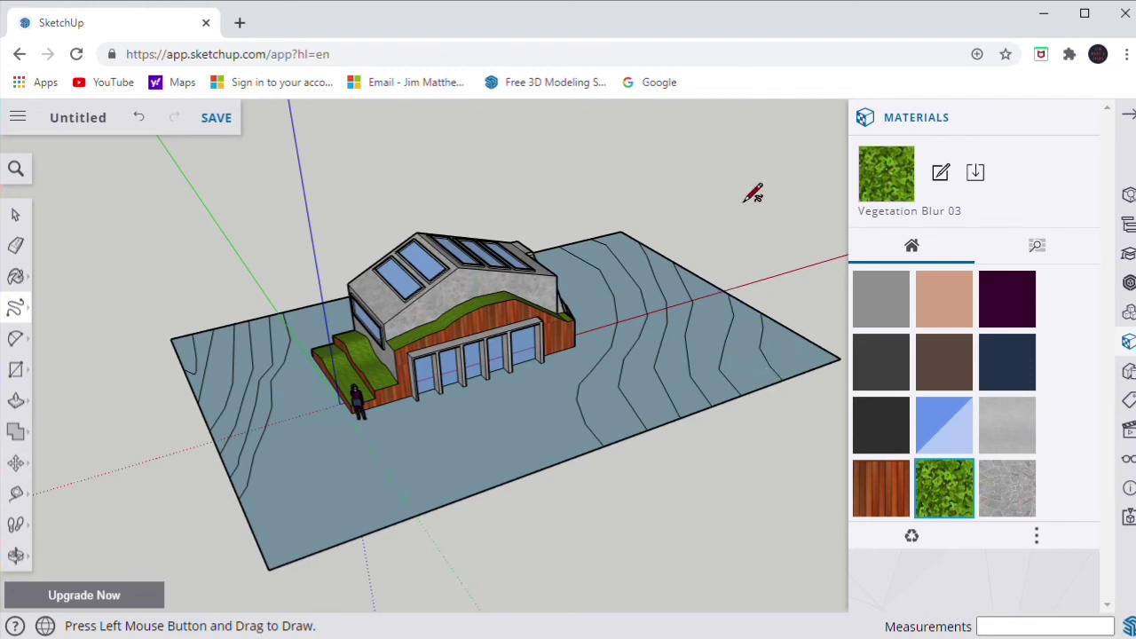
Paint the central ground area around the house with the olive-green stone material from Landscaping, Fencing and Vegetation
mouse_move(753, 193)
middle_down()
mouse_move(621, 215)
mouse_move(577, 414)
mouse_move(520, 430)
mouse_move(524, 390)
middle_up()
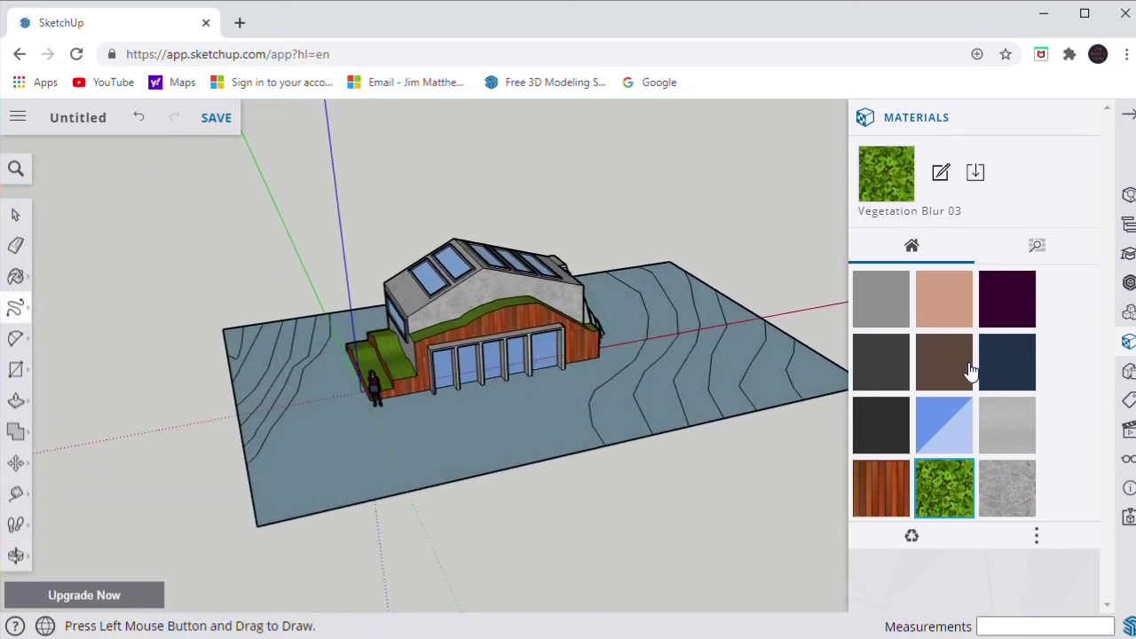
click(1051, 256)
click(995, 430)
scroll(992, 372, down, 4)
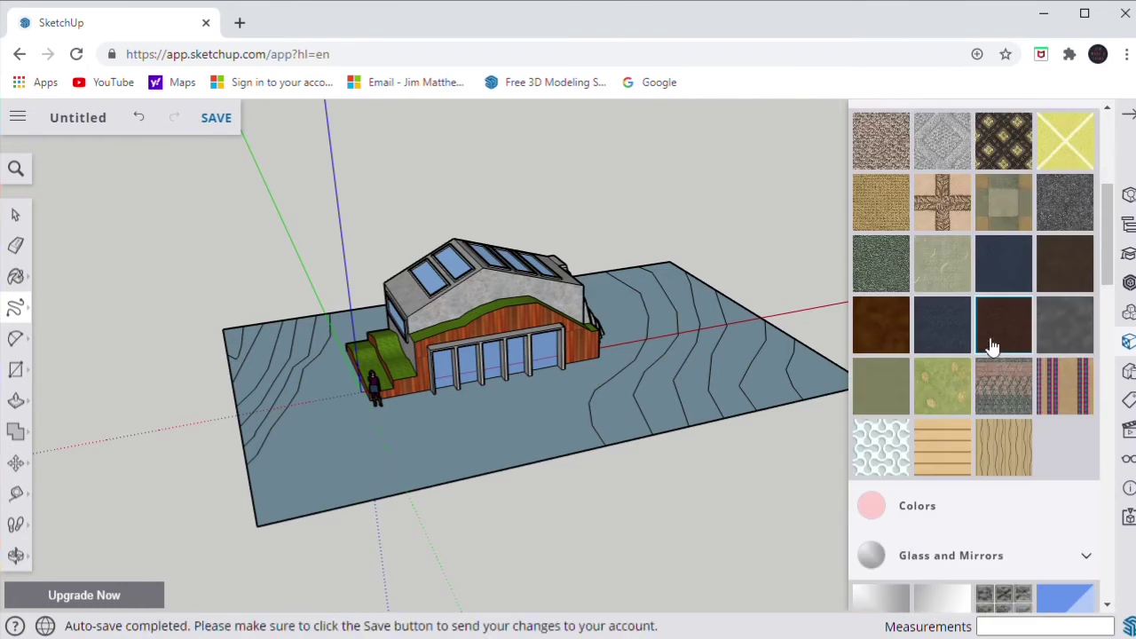
scroll(981, 328, up, 3)
click(966, 302)
scroll(966, 302, down, 10)
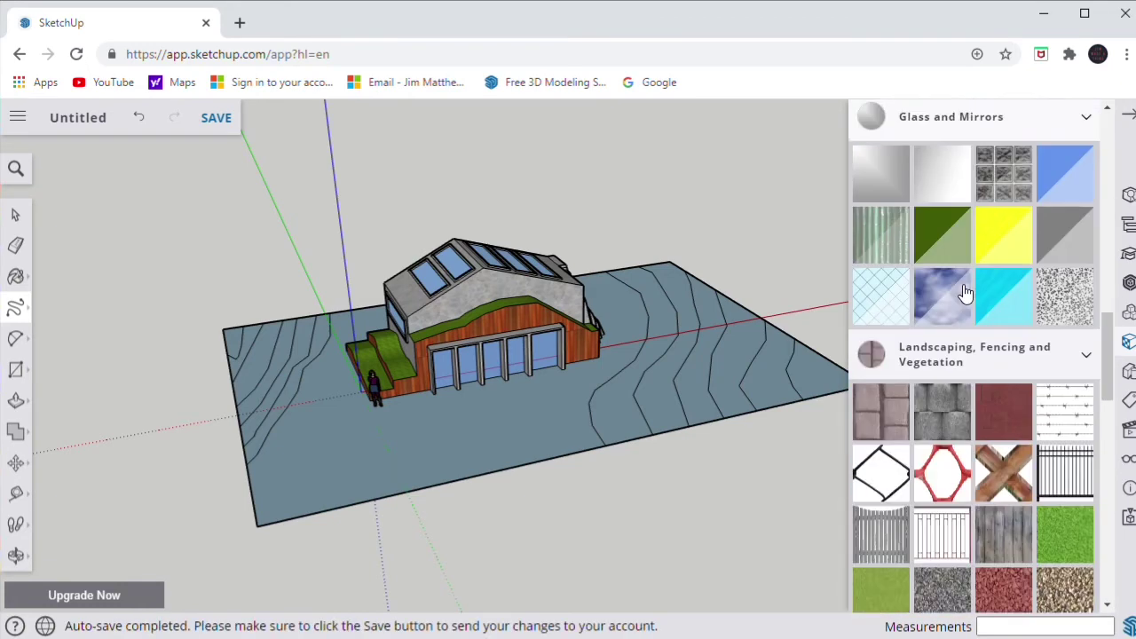
click(968, 344)
click(439, 407)
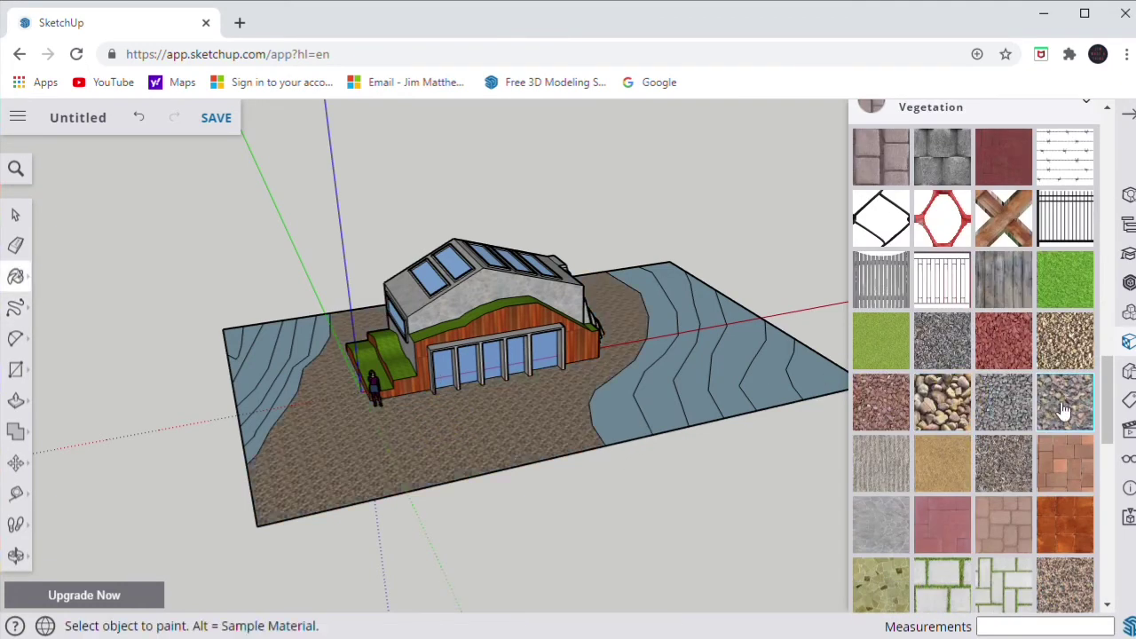
click(892, 595)
click(476, 425)
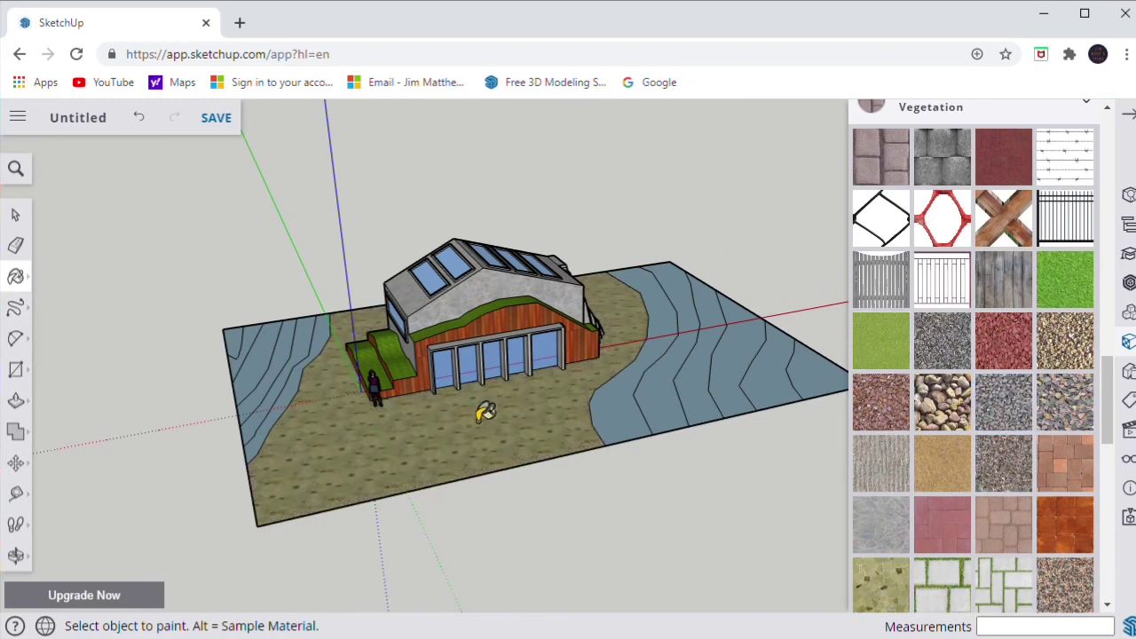
Push/Pull each contour band at the planted-terrace end of the ground into ascending terrain steps, highest at the outer corner
scroll(486, 410, up, 6)
scroll(505, 377, down, 4)
click(16, 400)
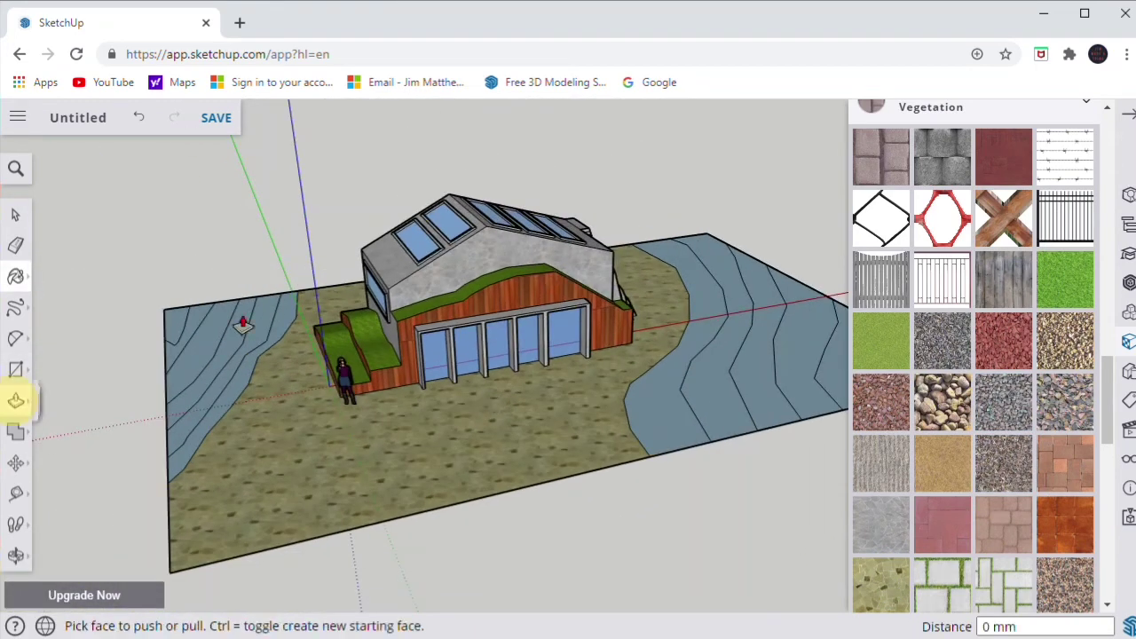
click(182, 310)
click(170, 282)
click(194, 306)
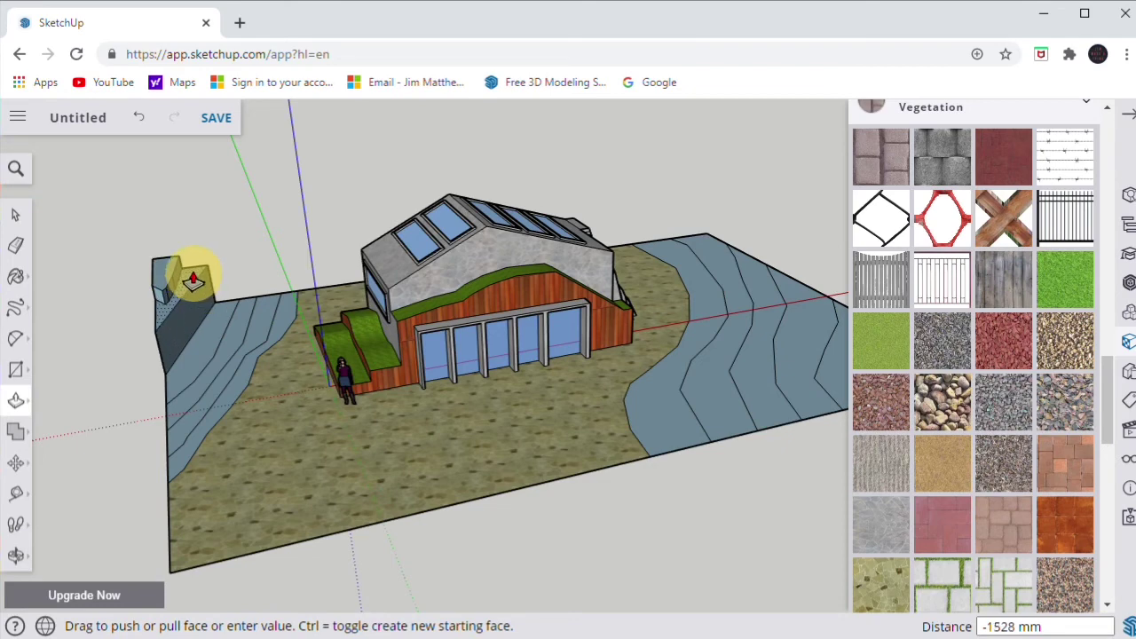
click(198, 296)
click(214, 318)
click(232, 332)
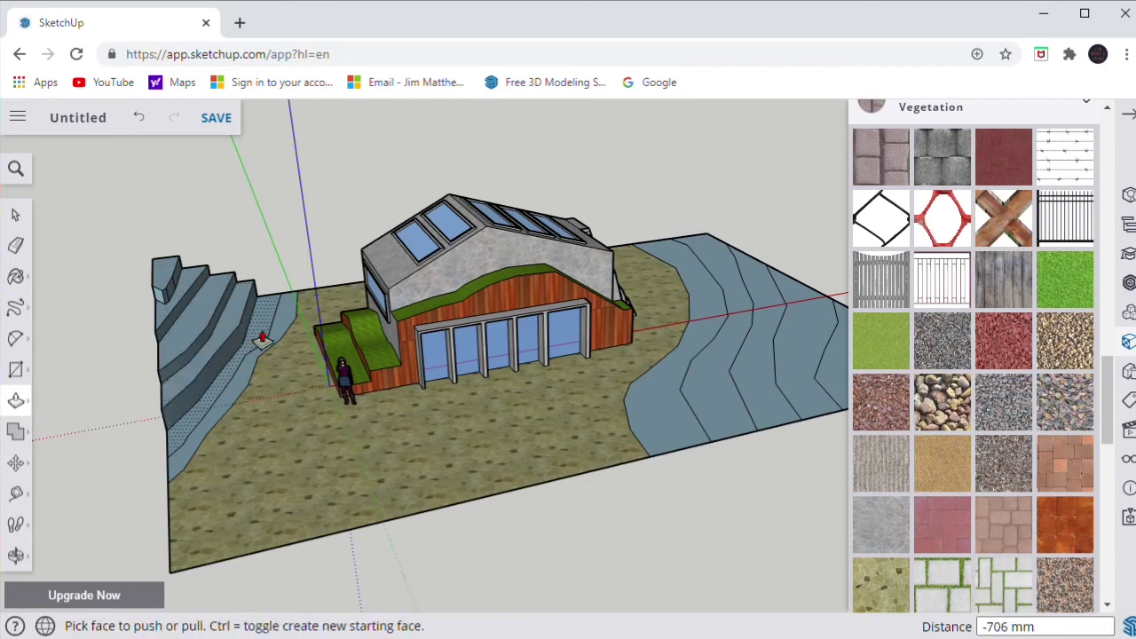
drag(229, 372, 238, 396)
drag(262, 342, 241, 390)
middle_drag(634, 391, 797, 317)
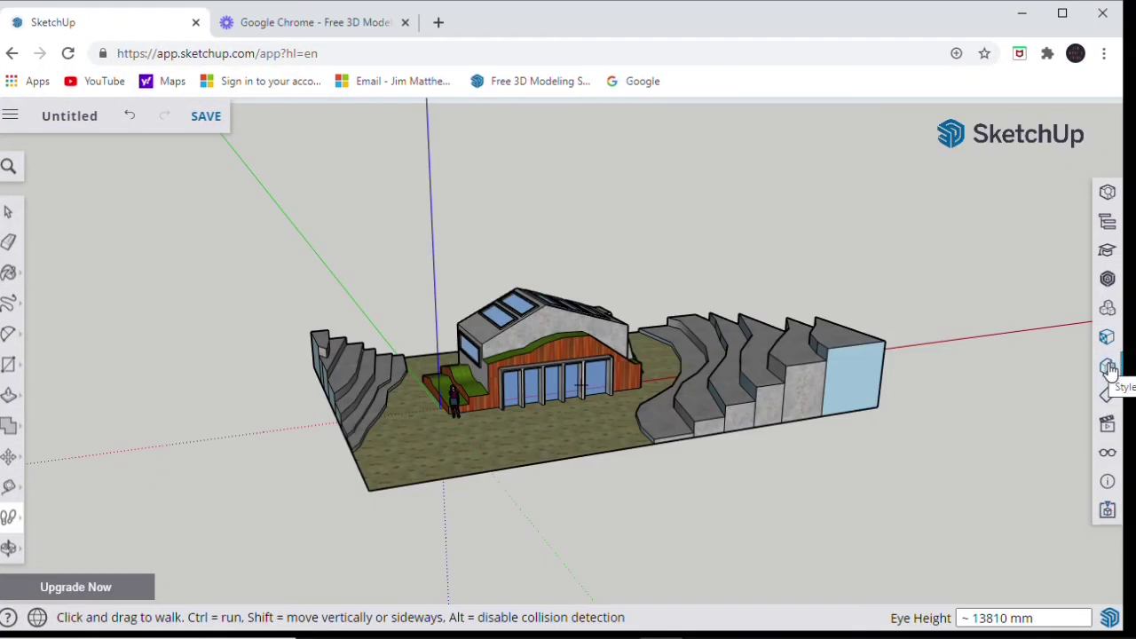
Browse the Styles library and expand the Photo Modeling, Sketchy Edges and Style Builder Competition Winners collections
click(1108, 368)
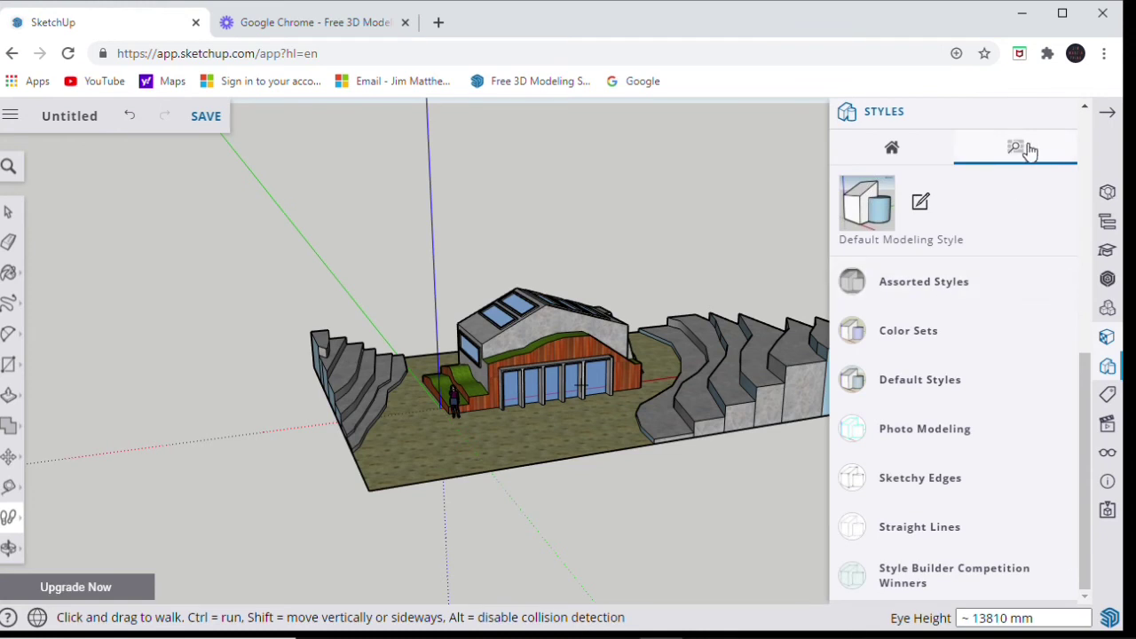
click(889, 149)
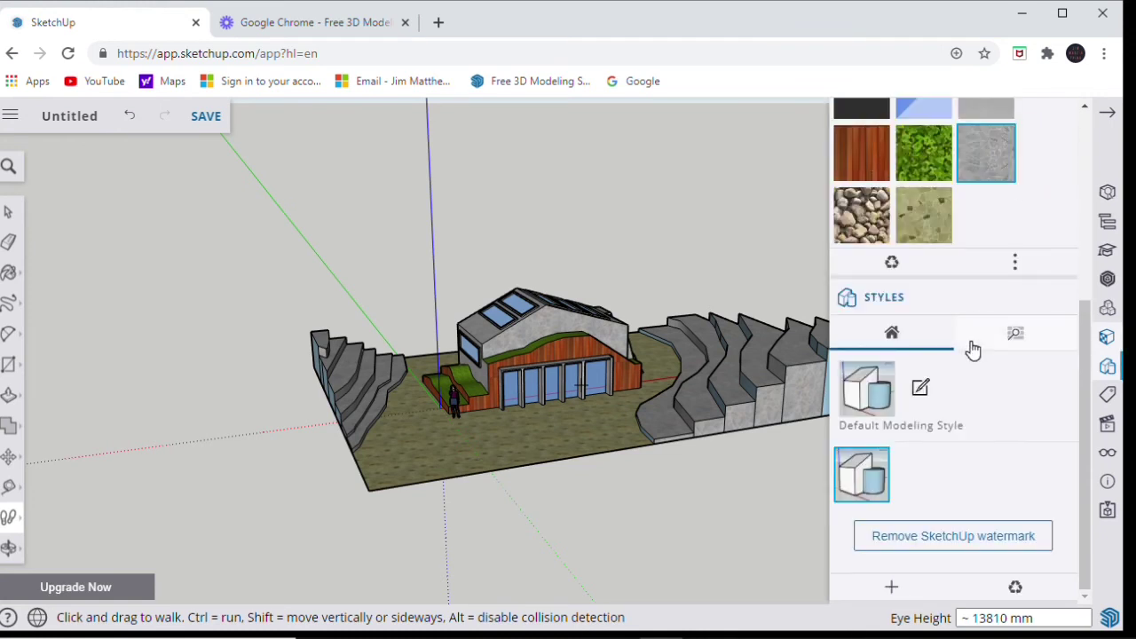
click(1016, 332)
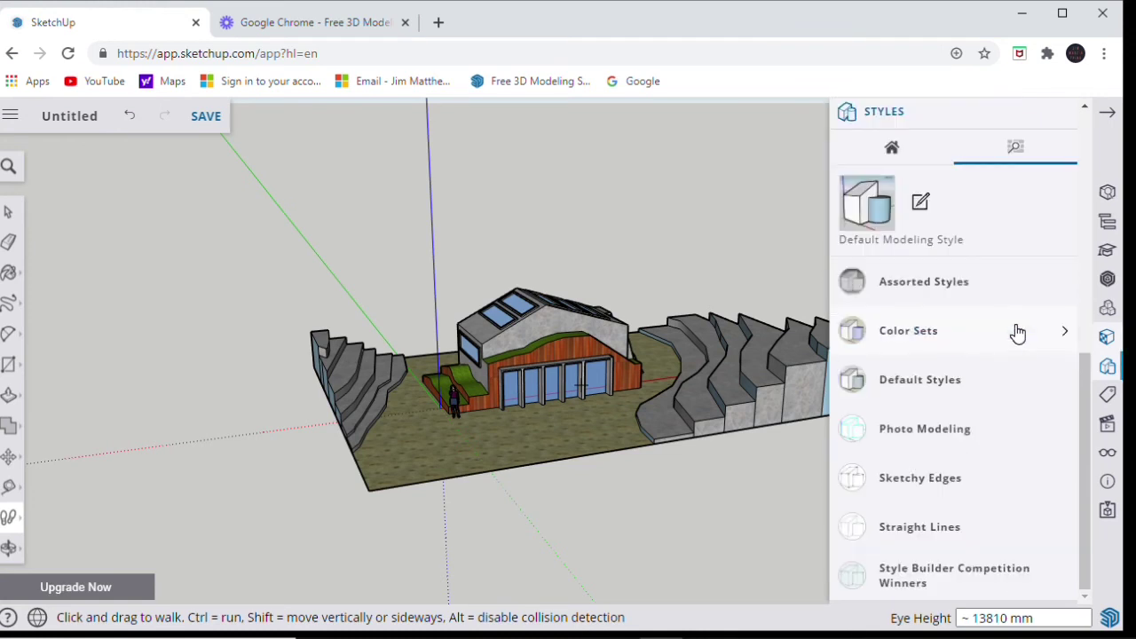
click(908, 430)
scroll(927, 392, down, 1)
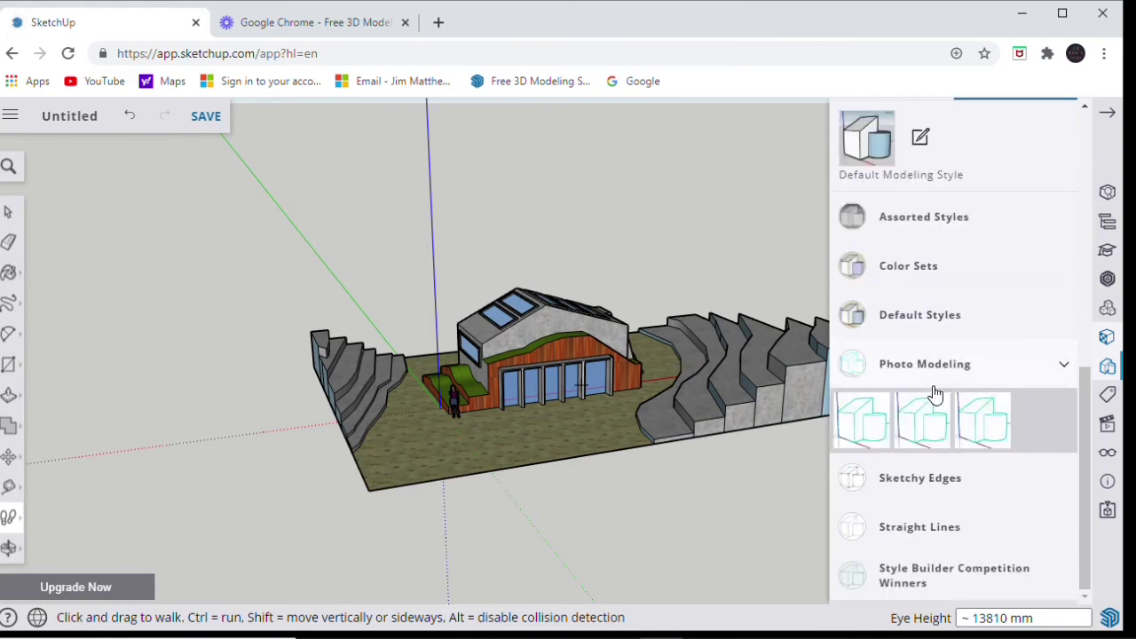
click(916, 569)
click(917, 478)
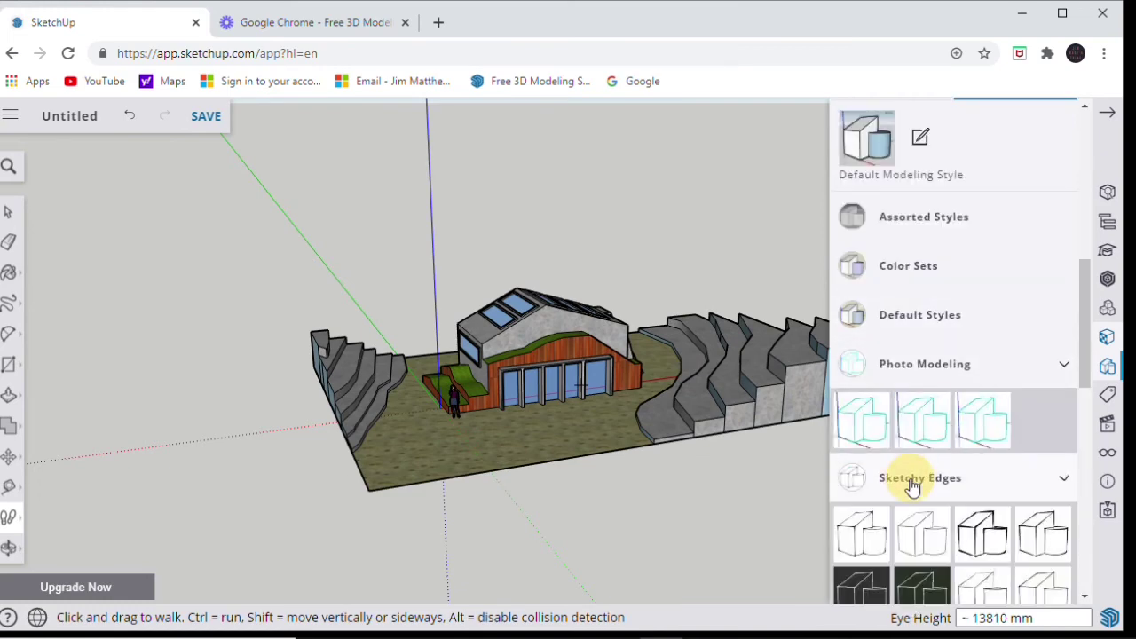
Try black-line Sketchy Edges styles on the whole model and collapse that collection
scroll(917, 480, down, 5)
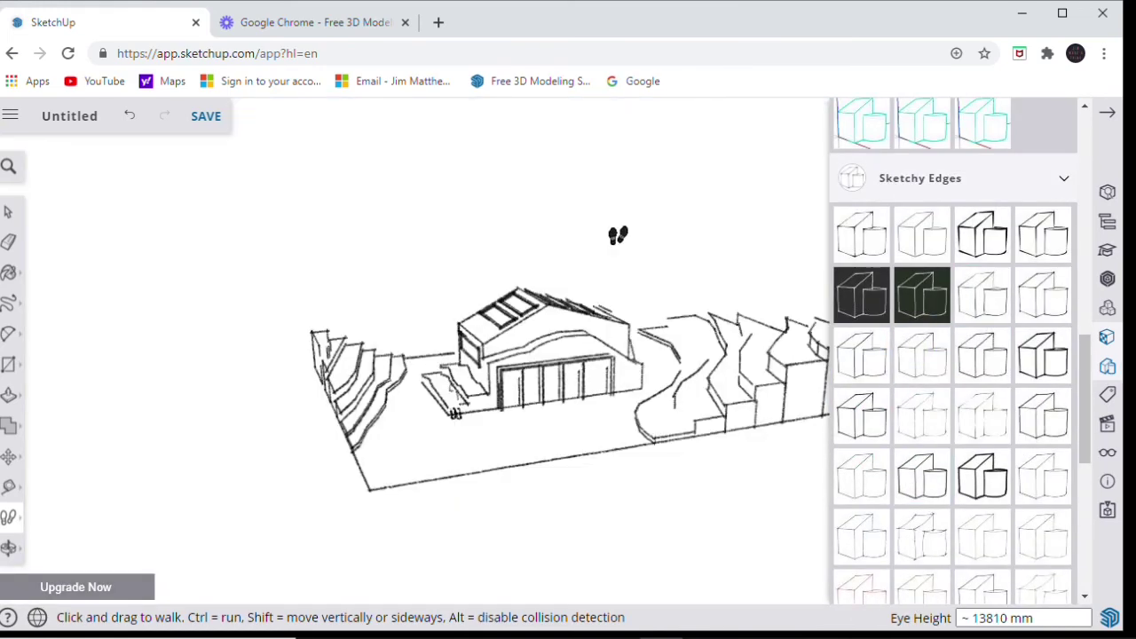
click(872, 428)
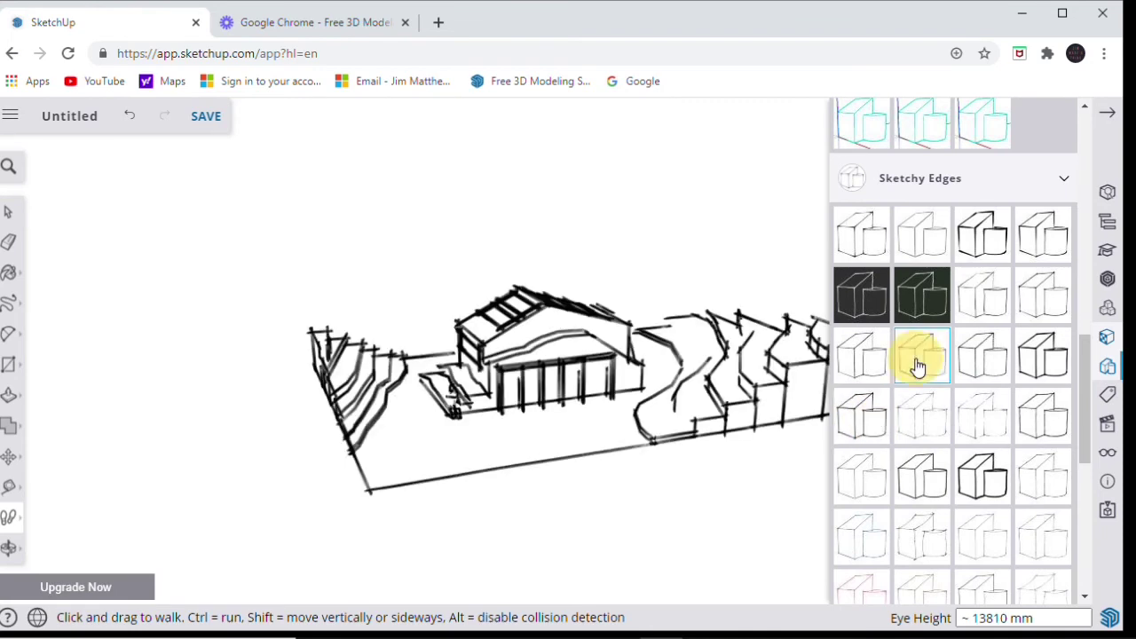
click(1064, 179)
Try several Straight Lines styles of different line weights on the model, including the thickest one
click(919, 342)
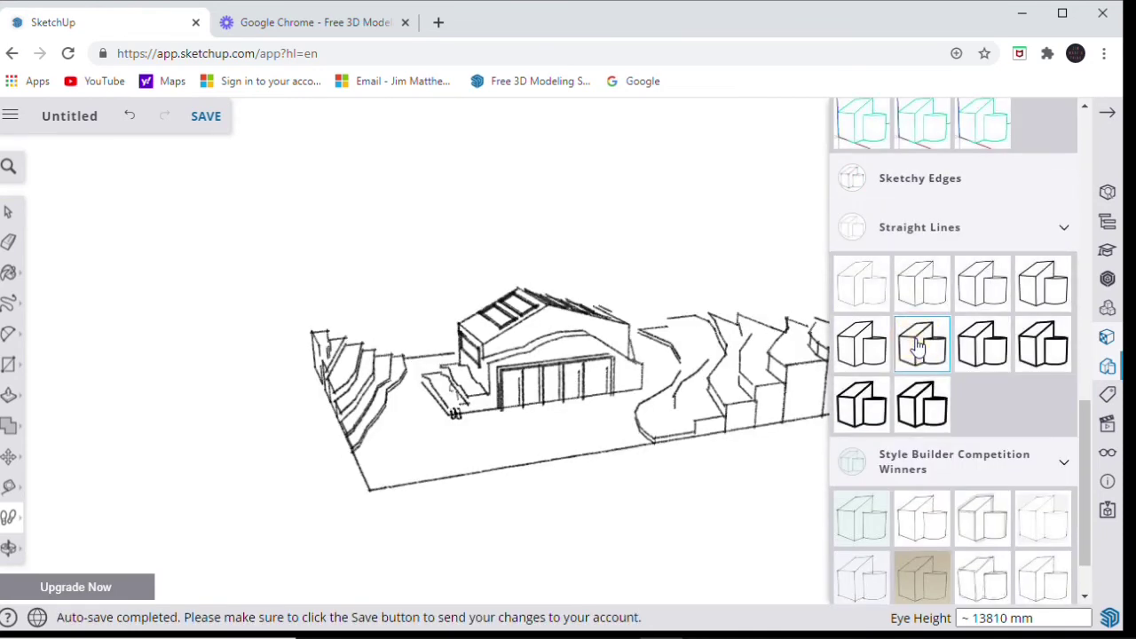
click(9, 549)
drag(266, 381, 173, 523)
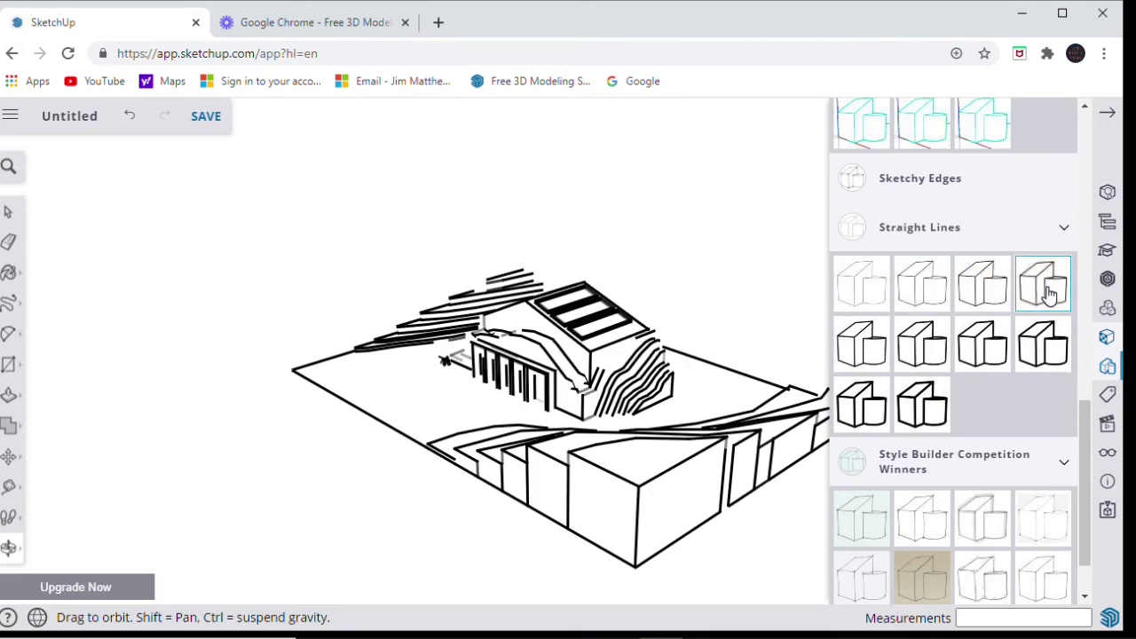
click(920, 404)
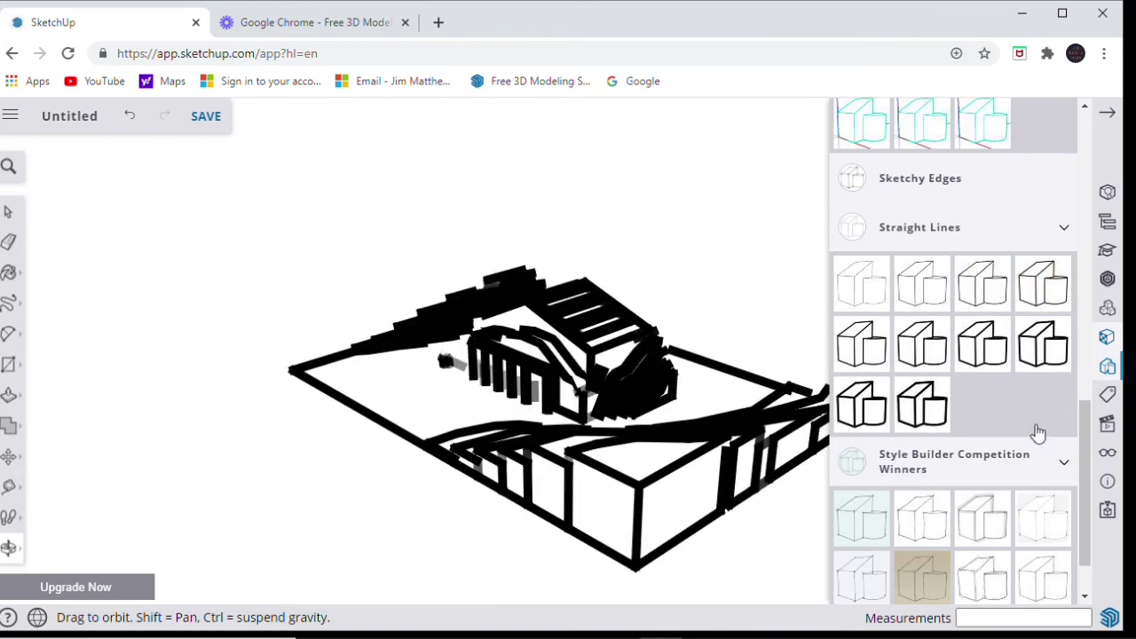
Try Style Builder Competition Winners styles on the model, including the brown-ink, black-ink and textured tan-paper looks
scroll(1030, 433, down, 1)
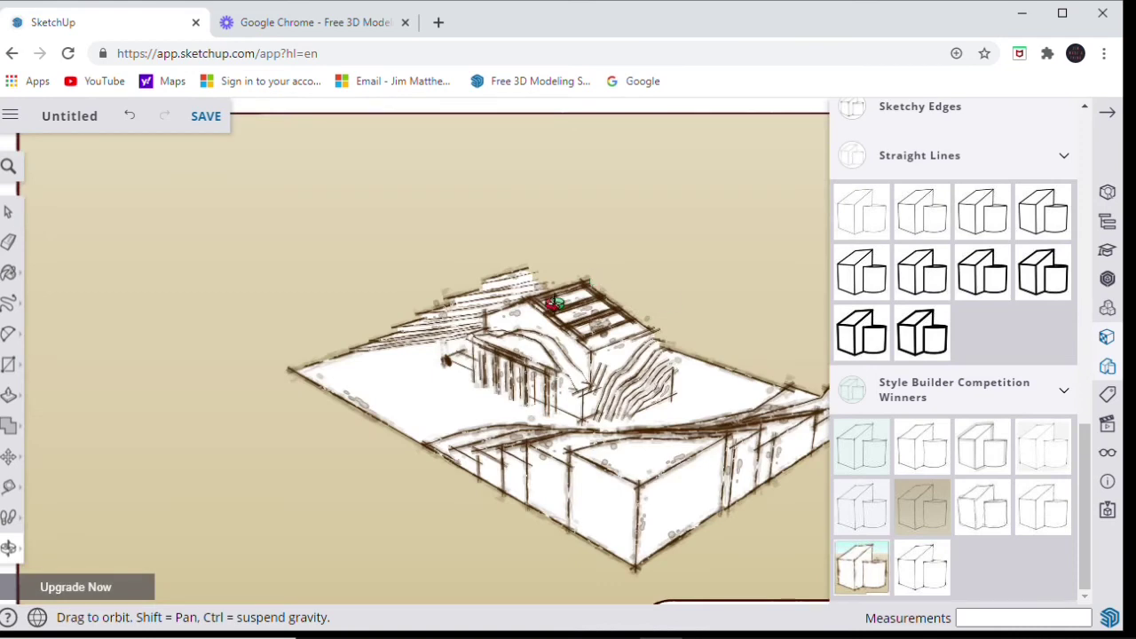
mouse_move(469, 387)
mouse_down()
mouse_move(723, 380)
mouse_move(510, 357)
mouse_move(697, 349)
mouse_up()
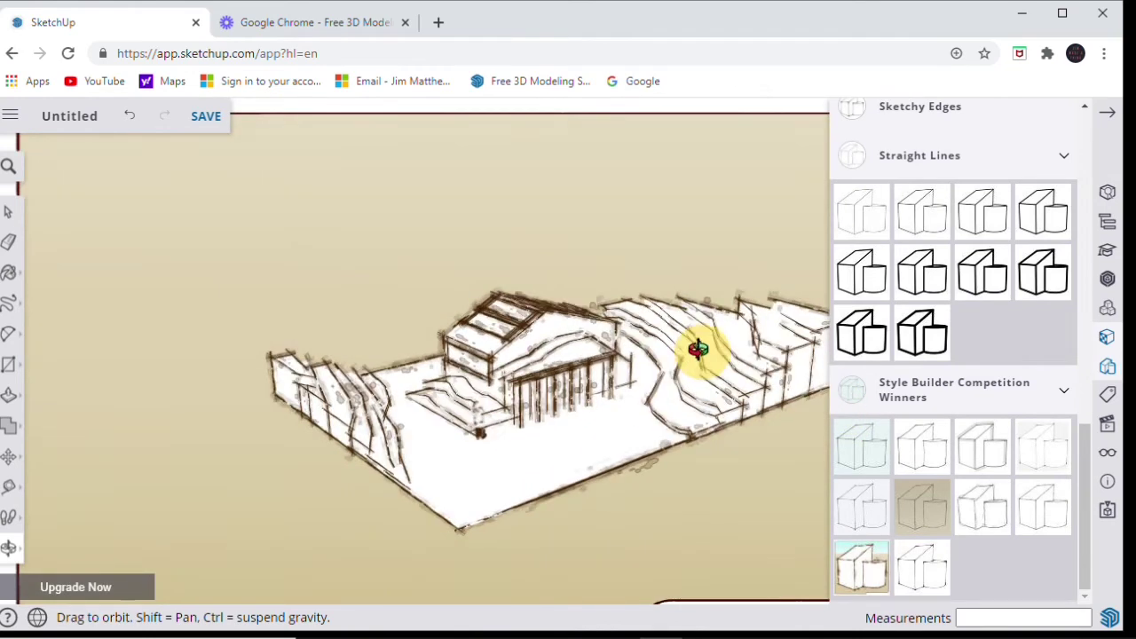
click(905, 565)
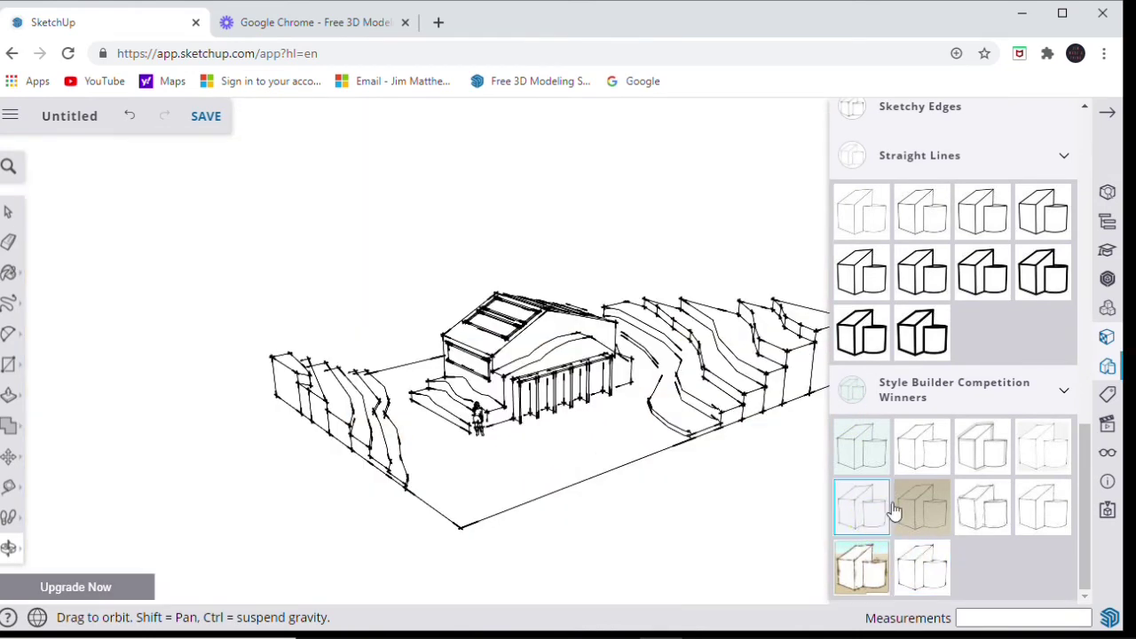
click(923, 510)
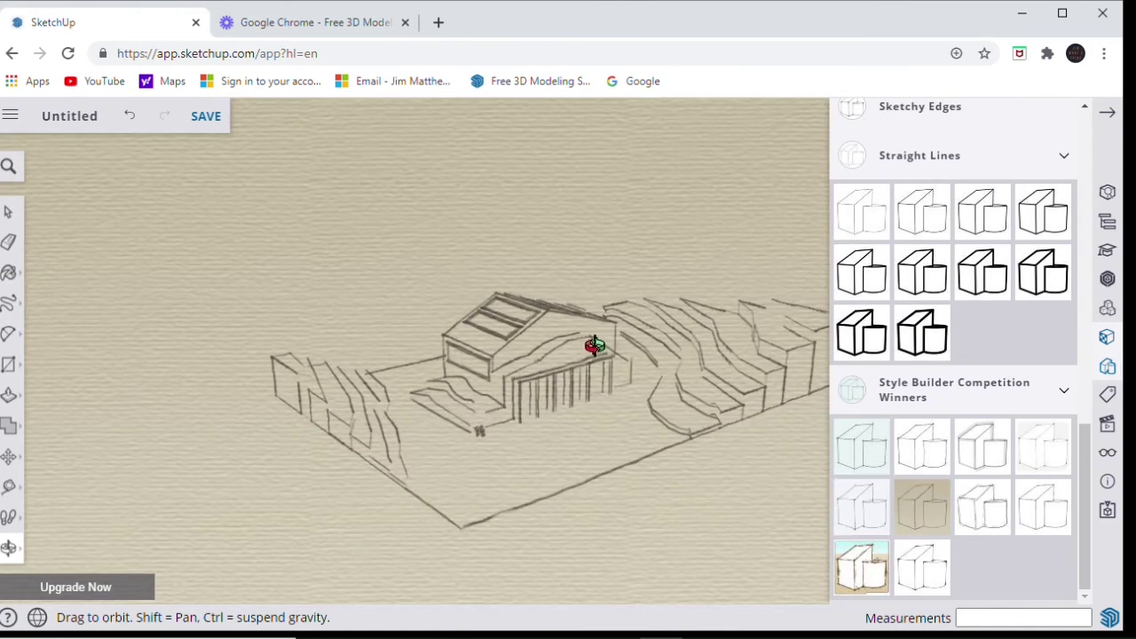
Apply the pencil-sketch style on white graph paper and frame the house closely with its terraces and columned front
drag(595, 345, 562, 476)
click(9, 548)
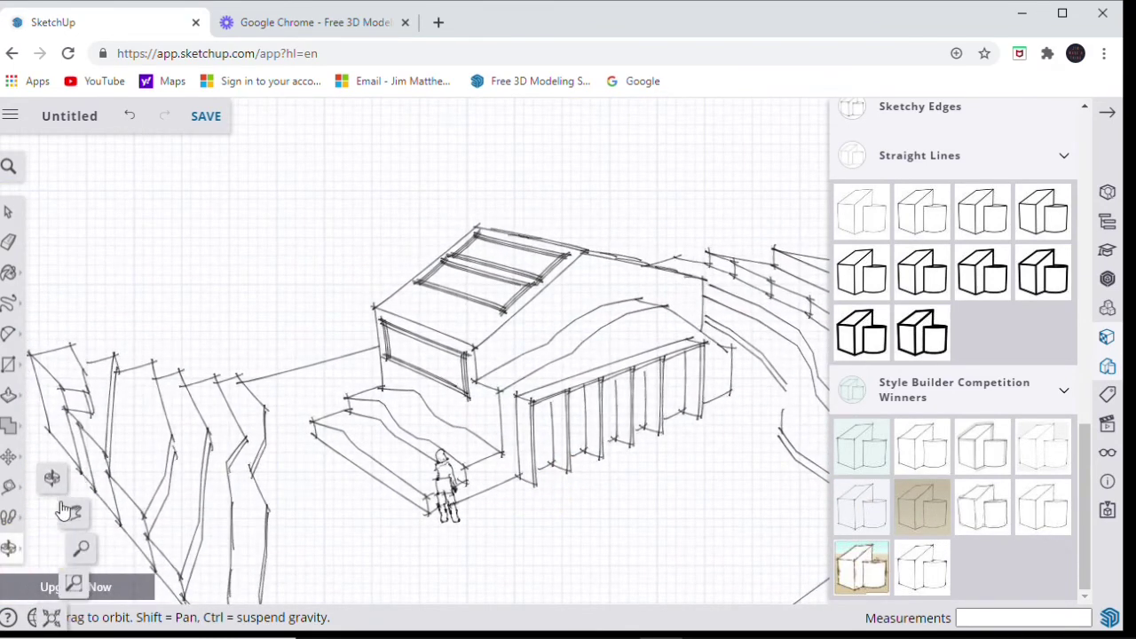
click(71, 513)
drag(436, 459, 368, 371)
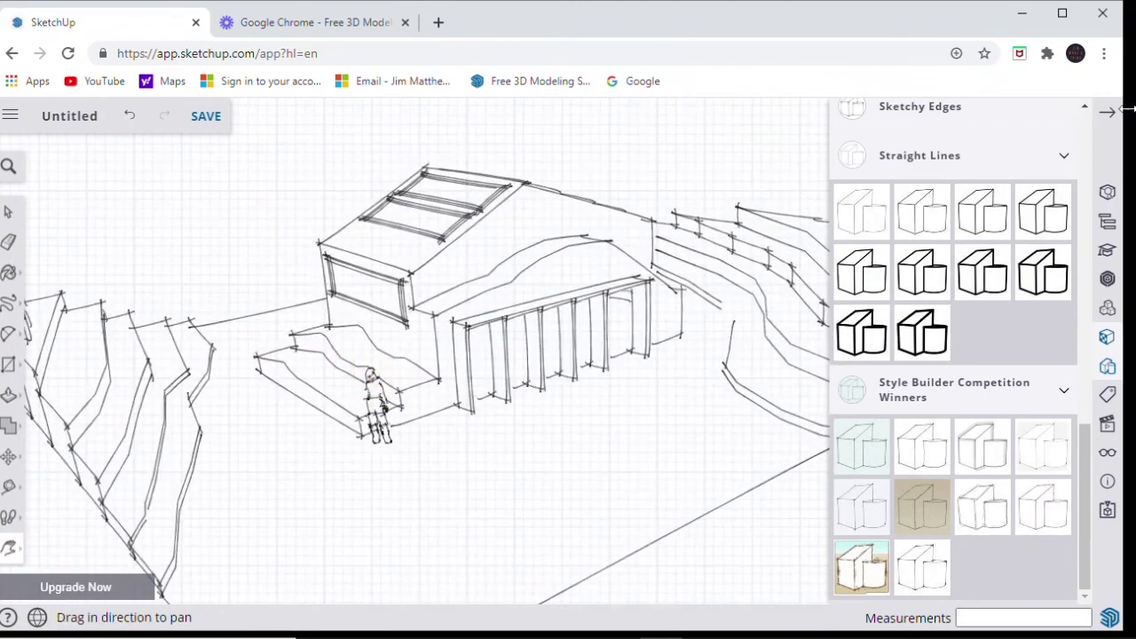